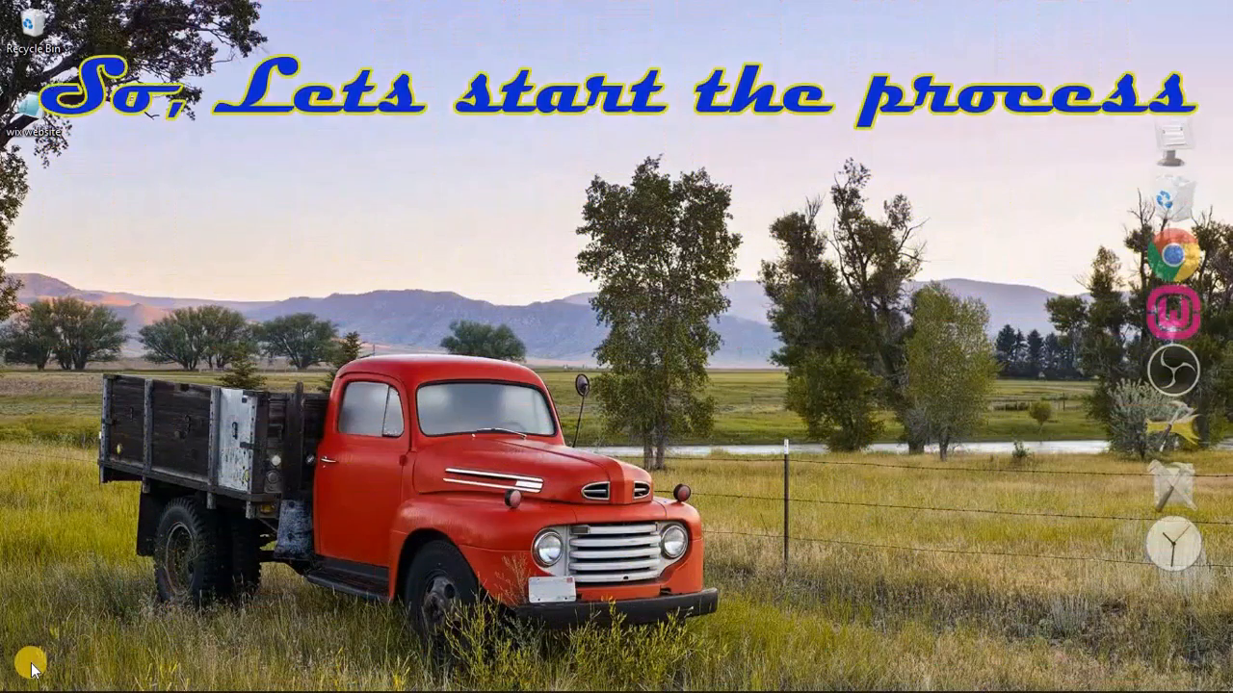
Open the Fiverr website in Chrome and go to the account's own profile page.
{"action": "left_click", "coordinate": [1161, 260]}
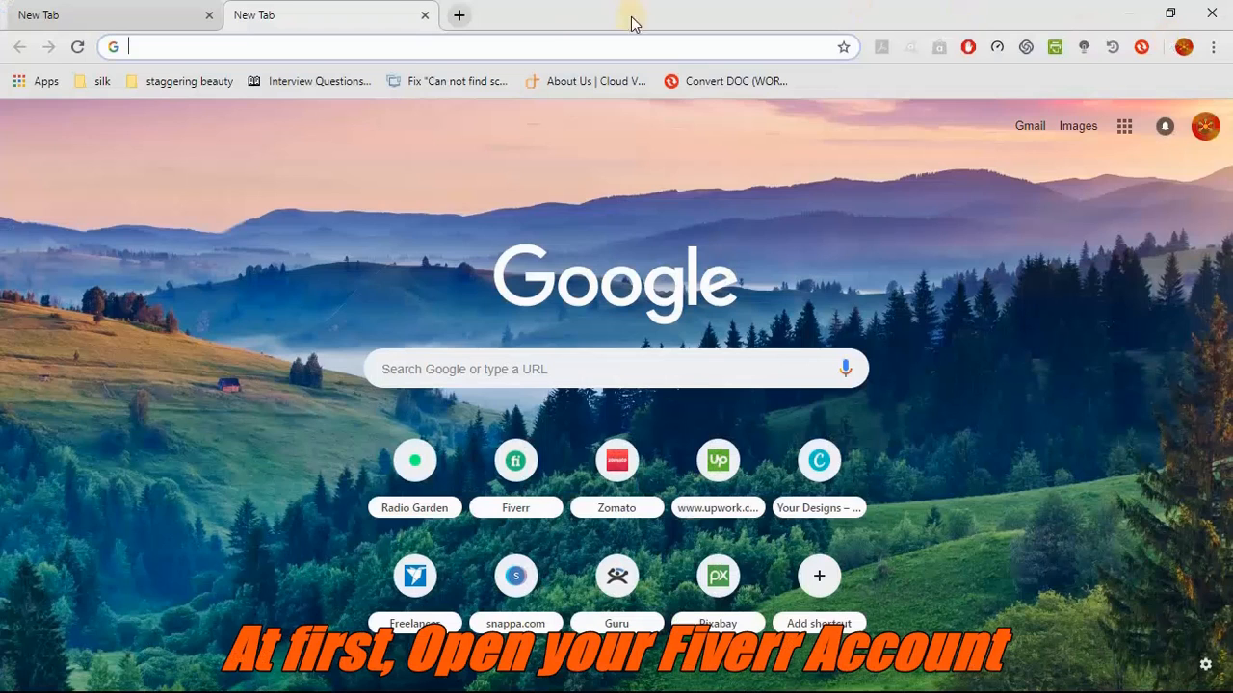
{"action": "left_click", "coordinate": [514, 471]}
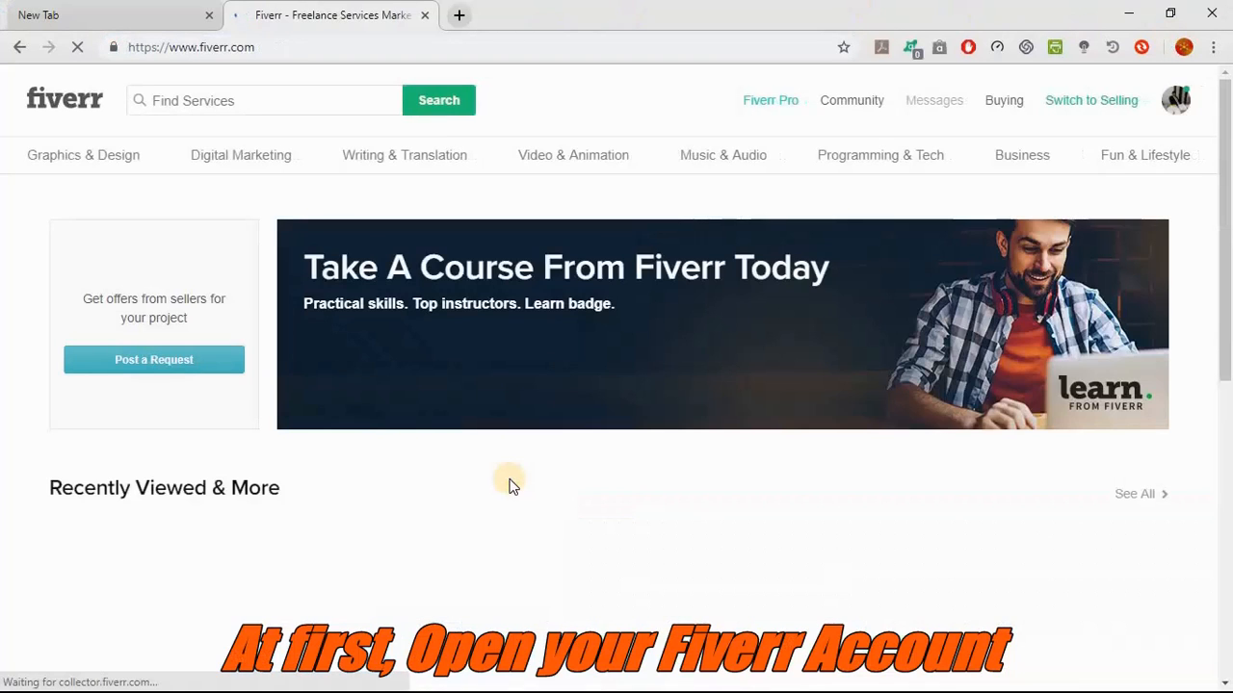
{"action": "left_click", "coordinate": [1176, 106]}
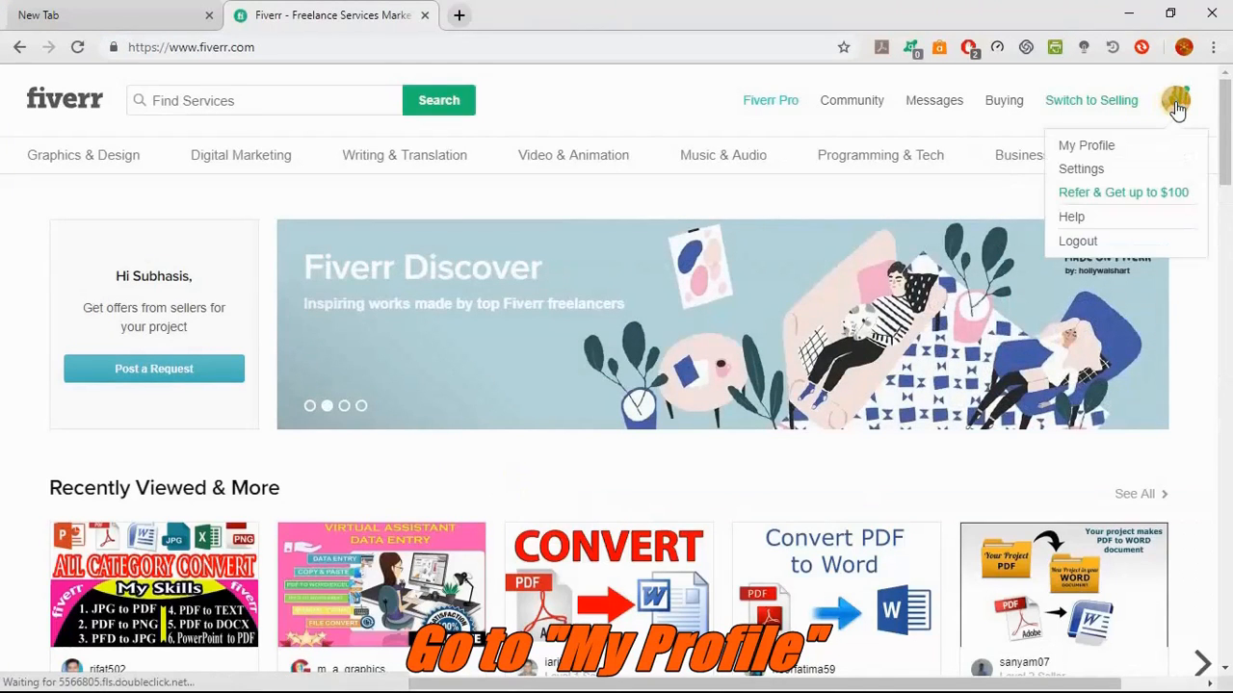
{"action": "left_click", "coordinate": [1088, 147]}
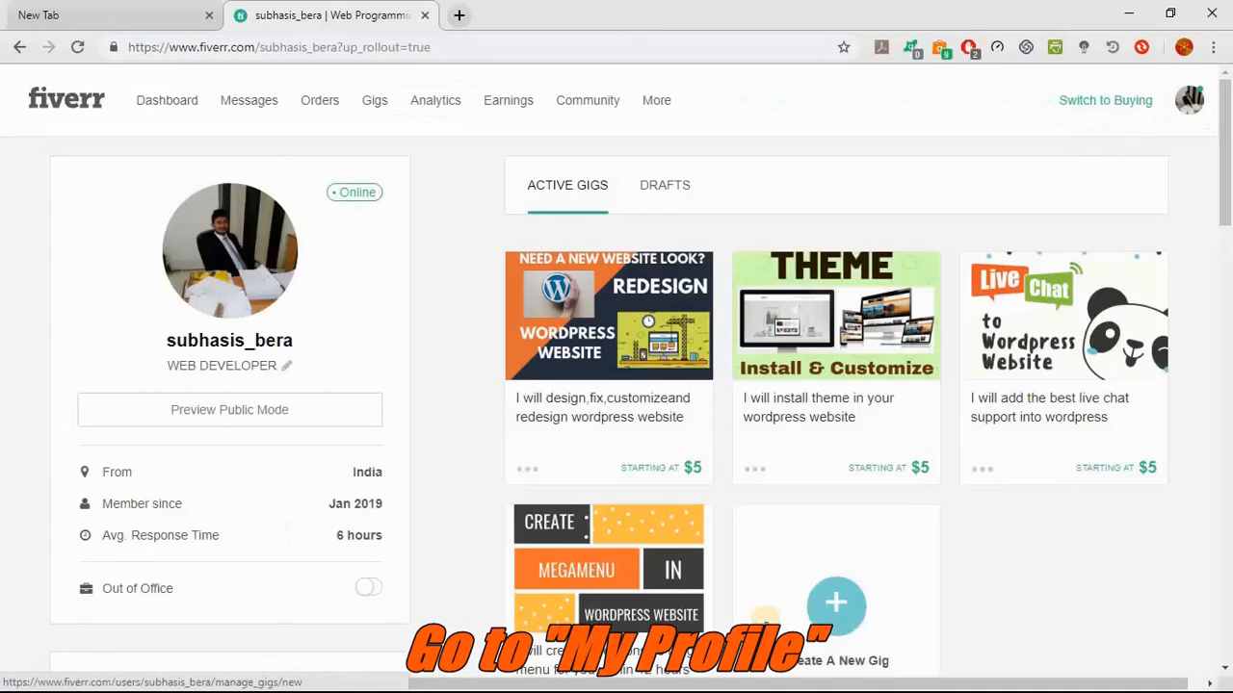
Create a new gig and title it "Convert pdf to word and word to pdf".
{"action": "scroll", "coordinate": [838, 405], "scroll_direction": "down", "scroll_amount": 1}
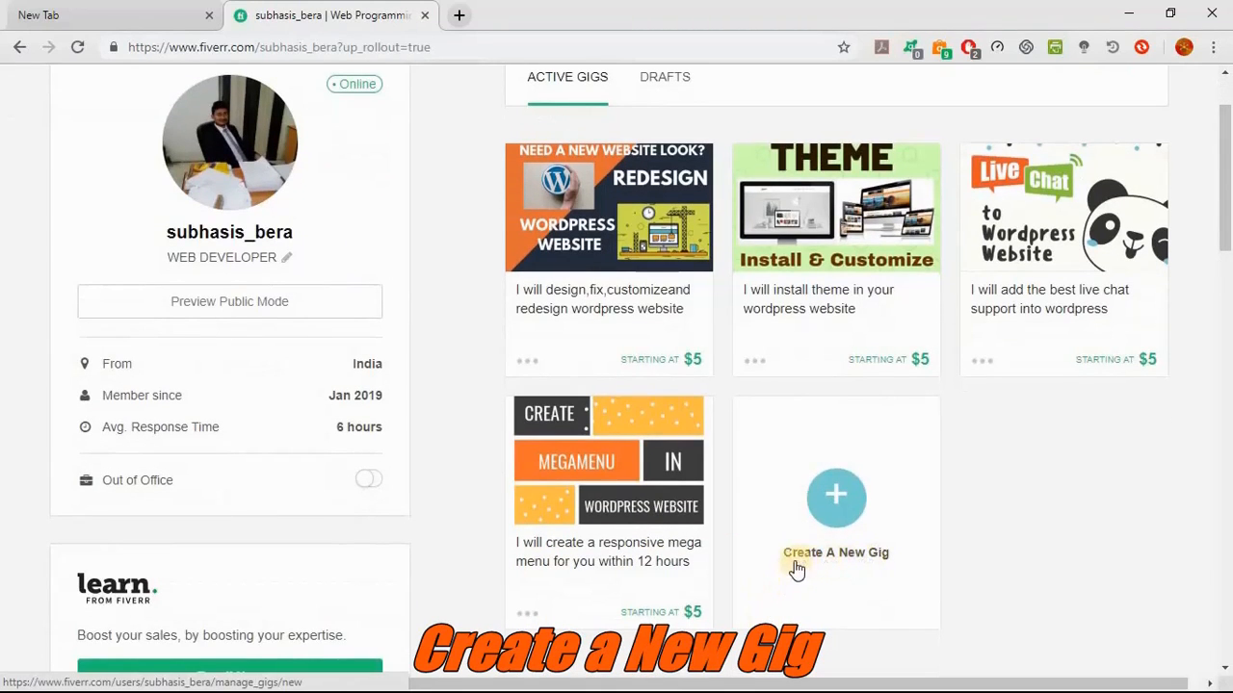
{"action": "left_click", "coordinate": [831, 507]}
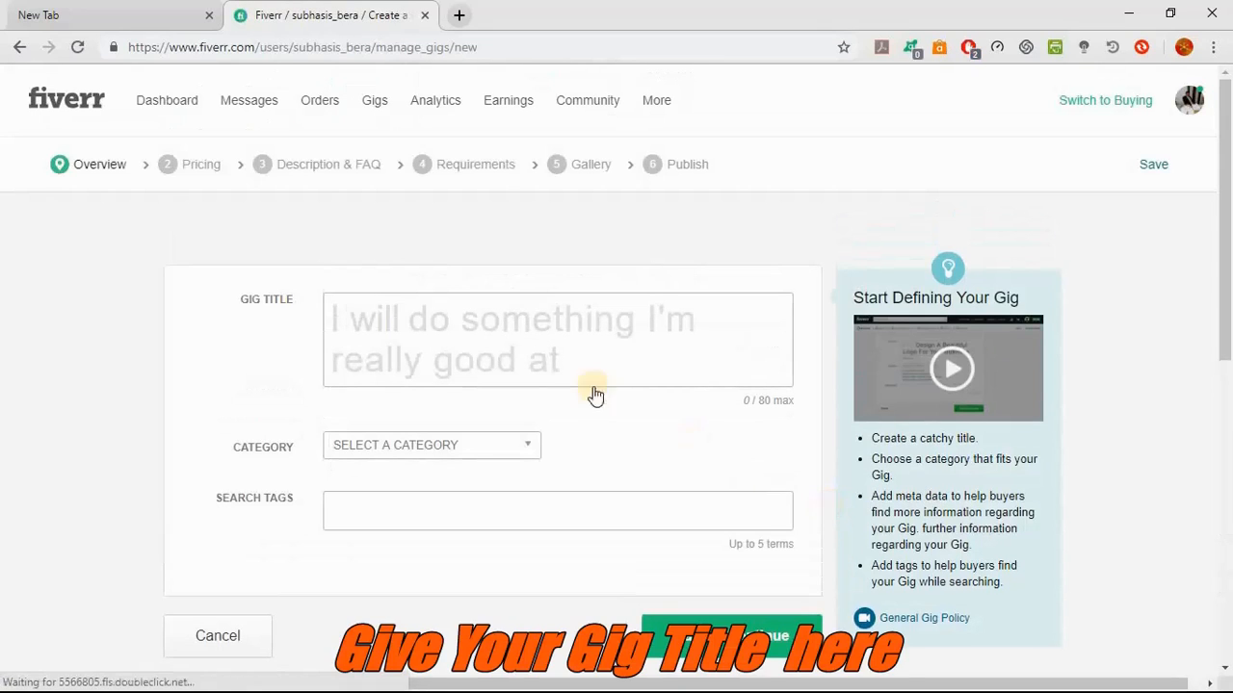
{"action": "left_click", "coordinate": [364, 351]}
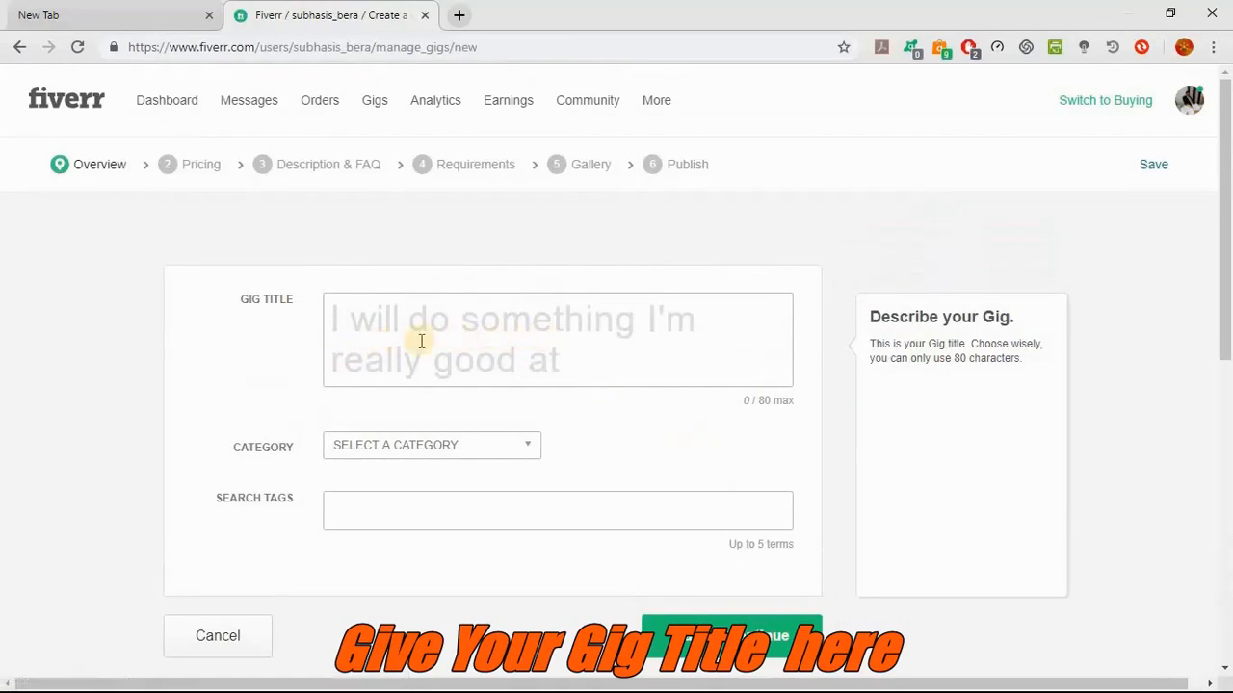
{"action": "type", "text": "Convert pdf to word and word to pdf"}
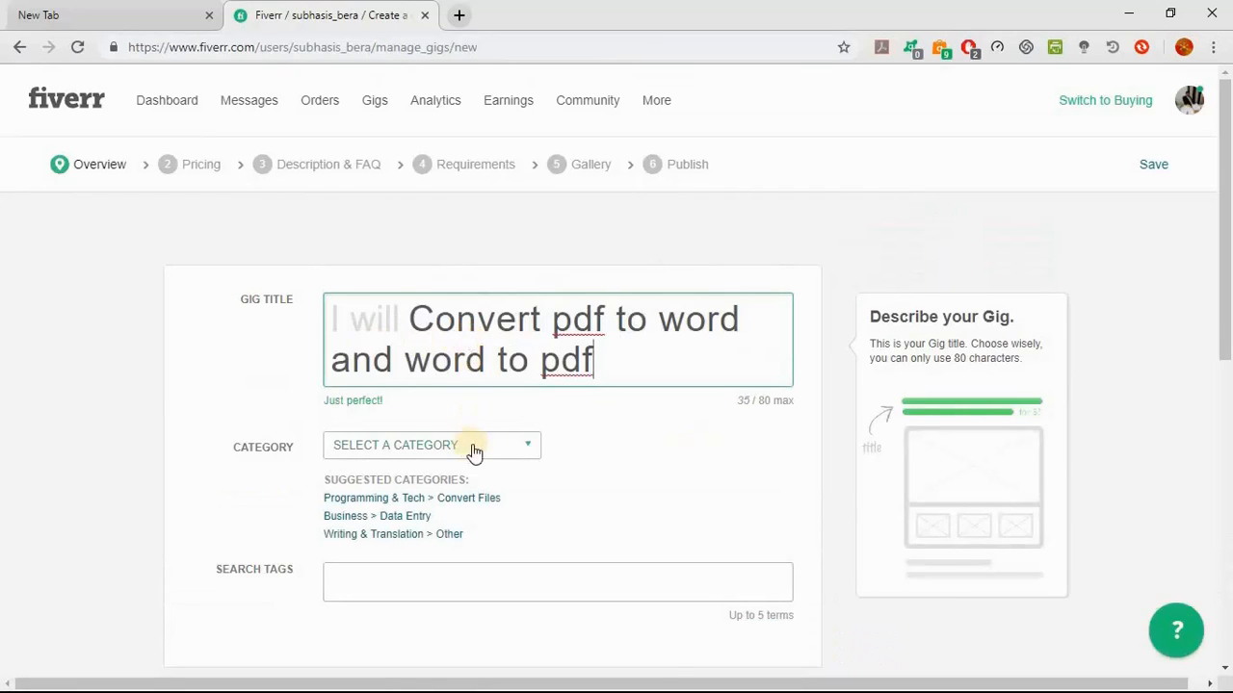
Set the gig's category to Business and its subcategory to Data Entry.
{"action": "left_click", "coordinate": [524, 448]}
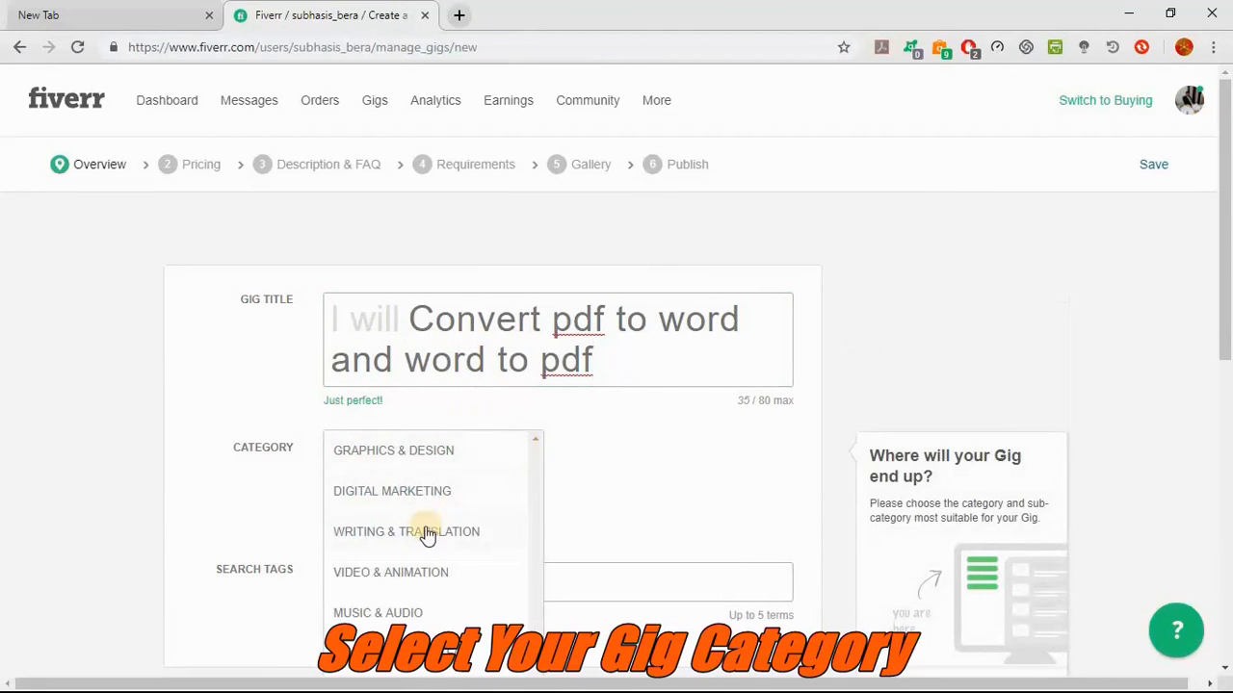
{"action": "scroll", "coordinate": [427, 533], "scroll_direction": "down", "scroll_amount": 1}
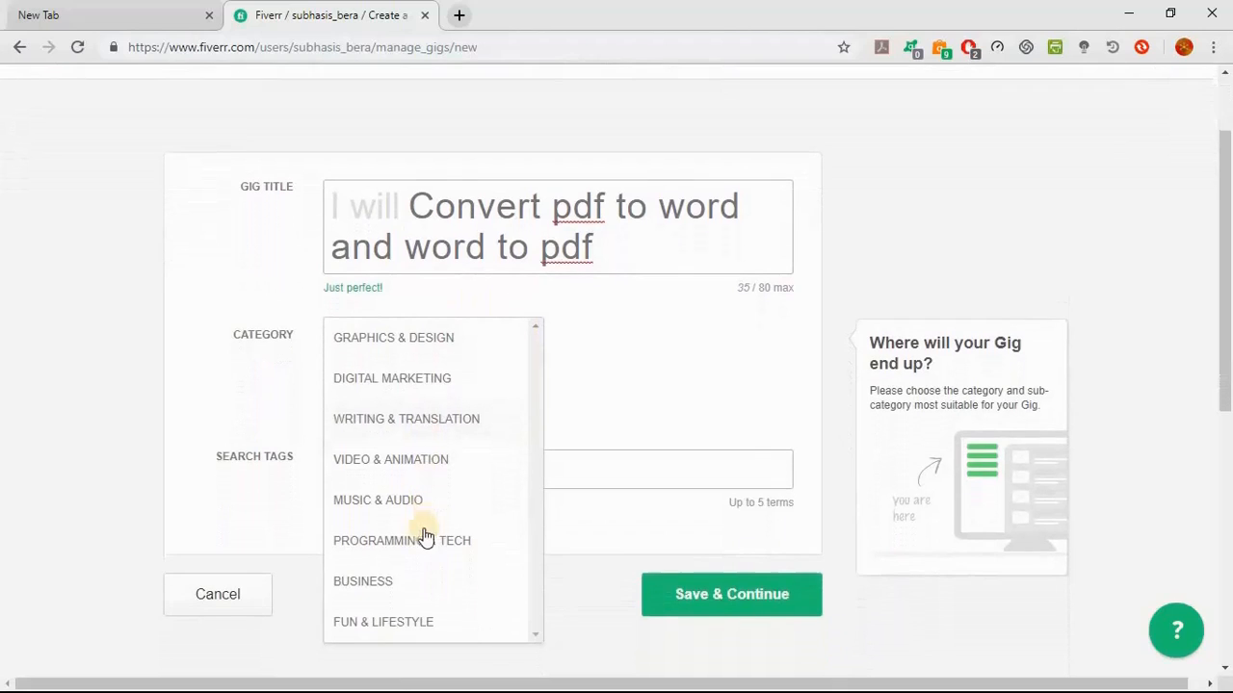
{"action": "left_click", "coordinate": [360, 585]}
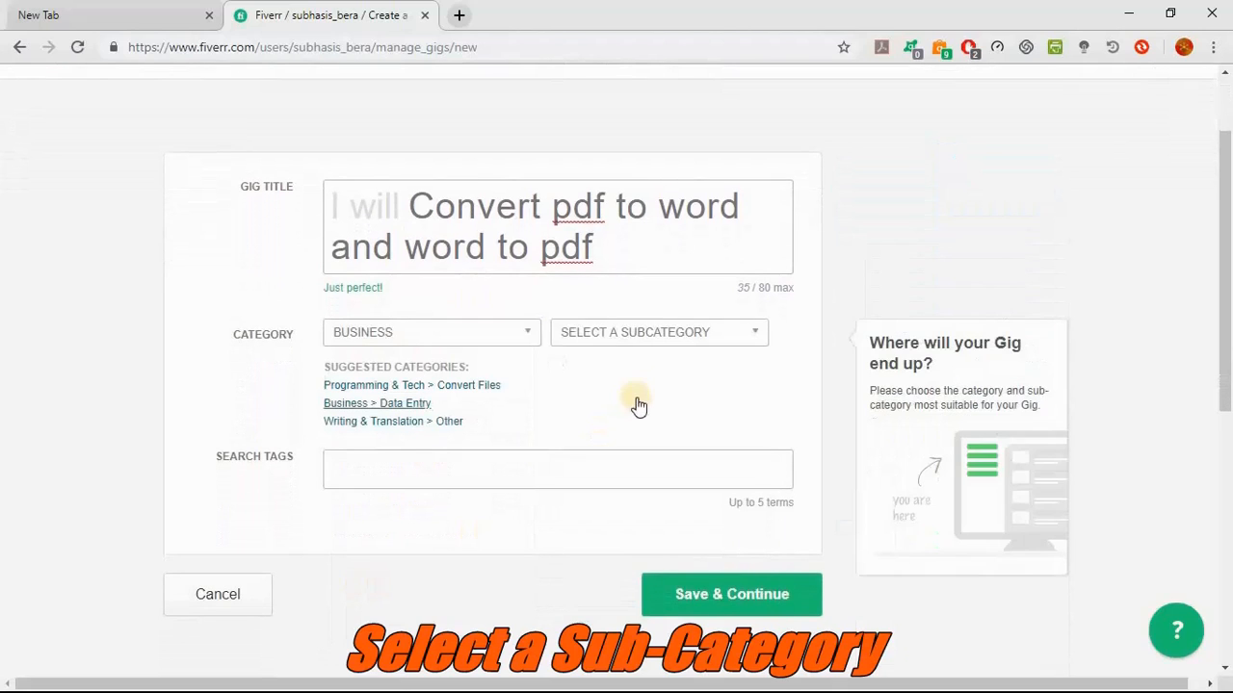
{"action": "left_click", "coordinate": [751, 340]}
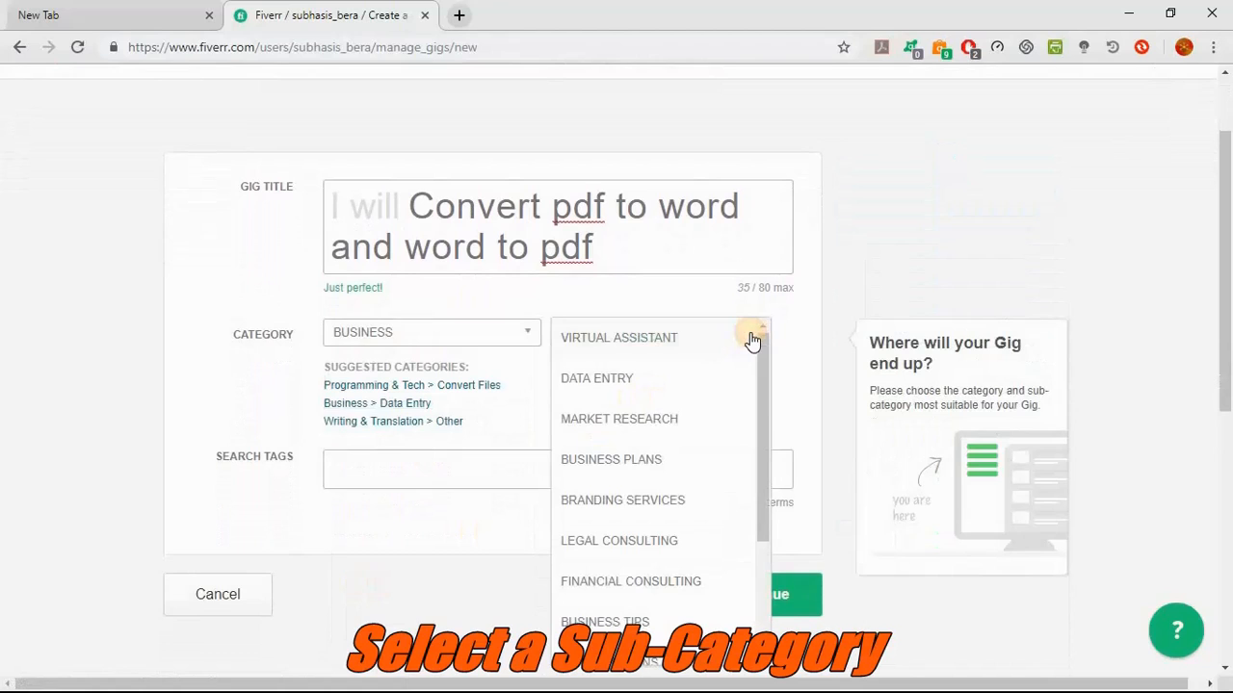
{"action": "left_click", "coordinate": [584, 380]}
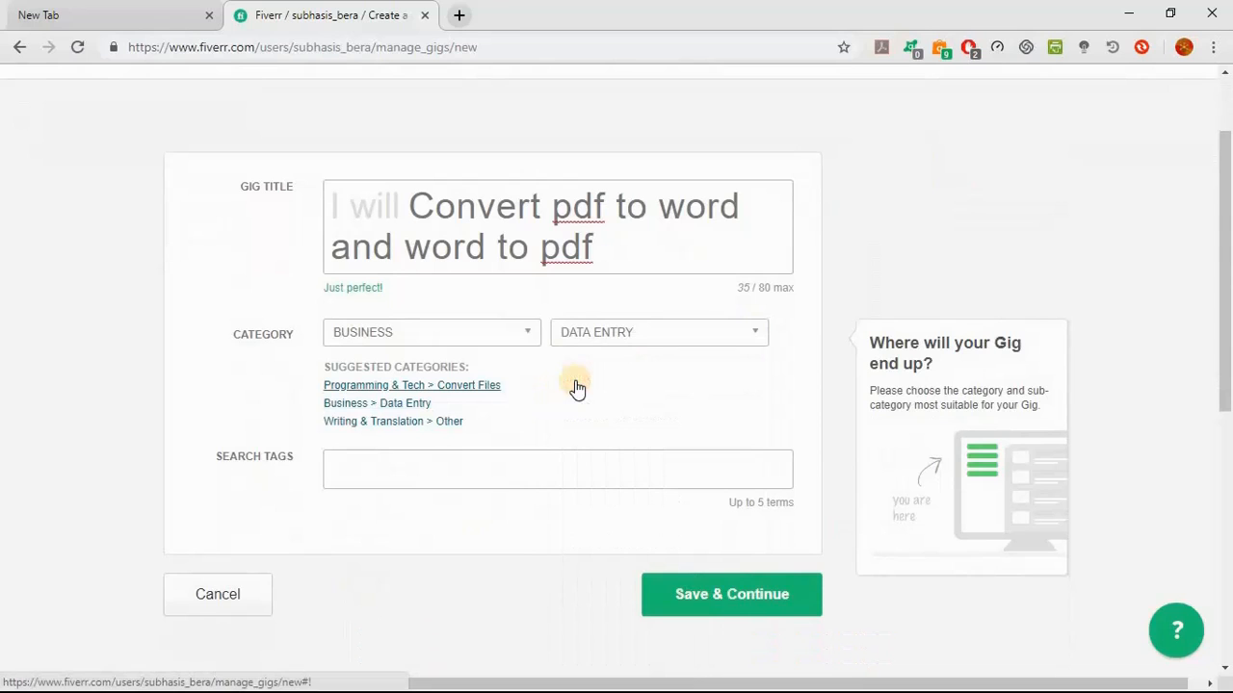
Add the suggested search tags "word to pdf", "pdf to word" and "file conversion", and save the overview to continue to pricing.
{"action": "left_click", "coordinate": [406, 475]}
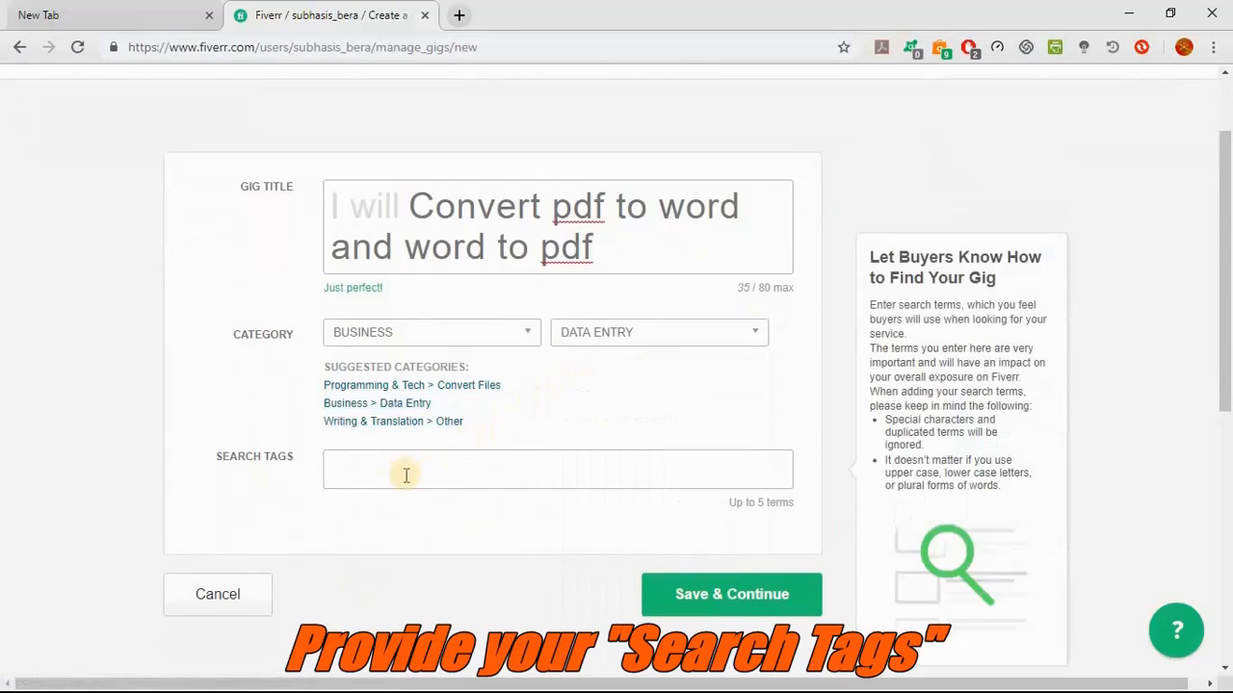
{"action": "left_click", "coordinate": [407, 475]}
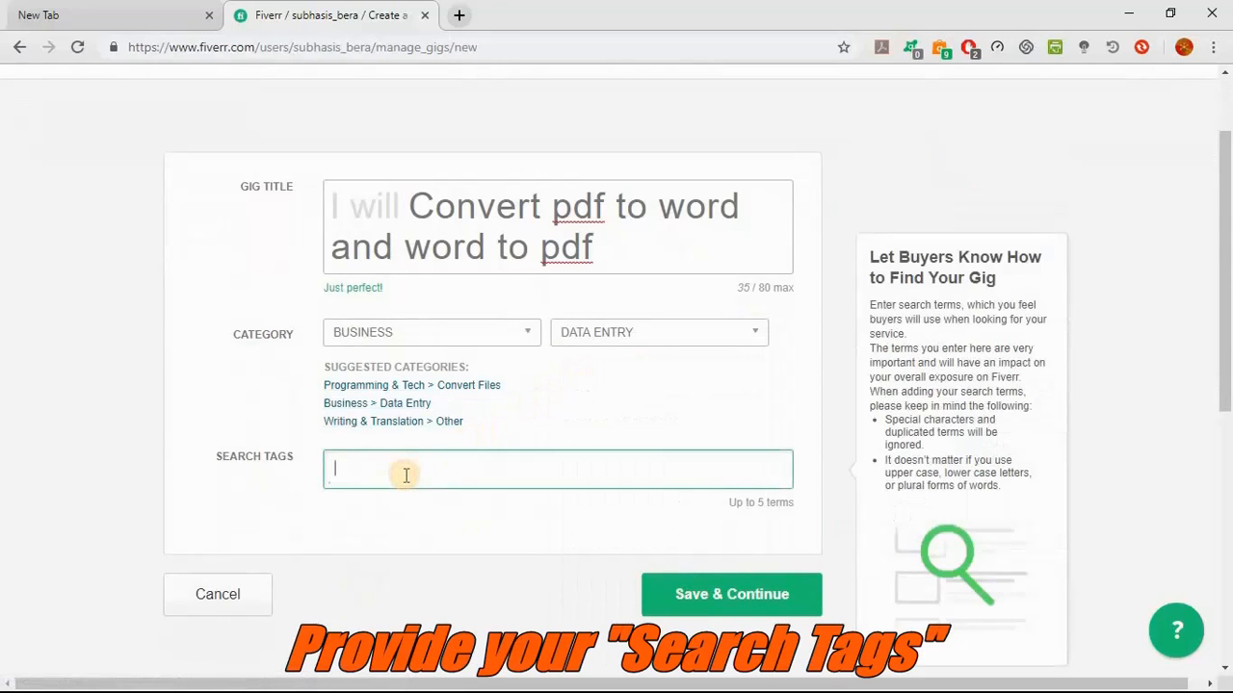
{"action": "type", "text": "word"}
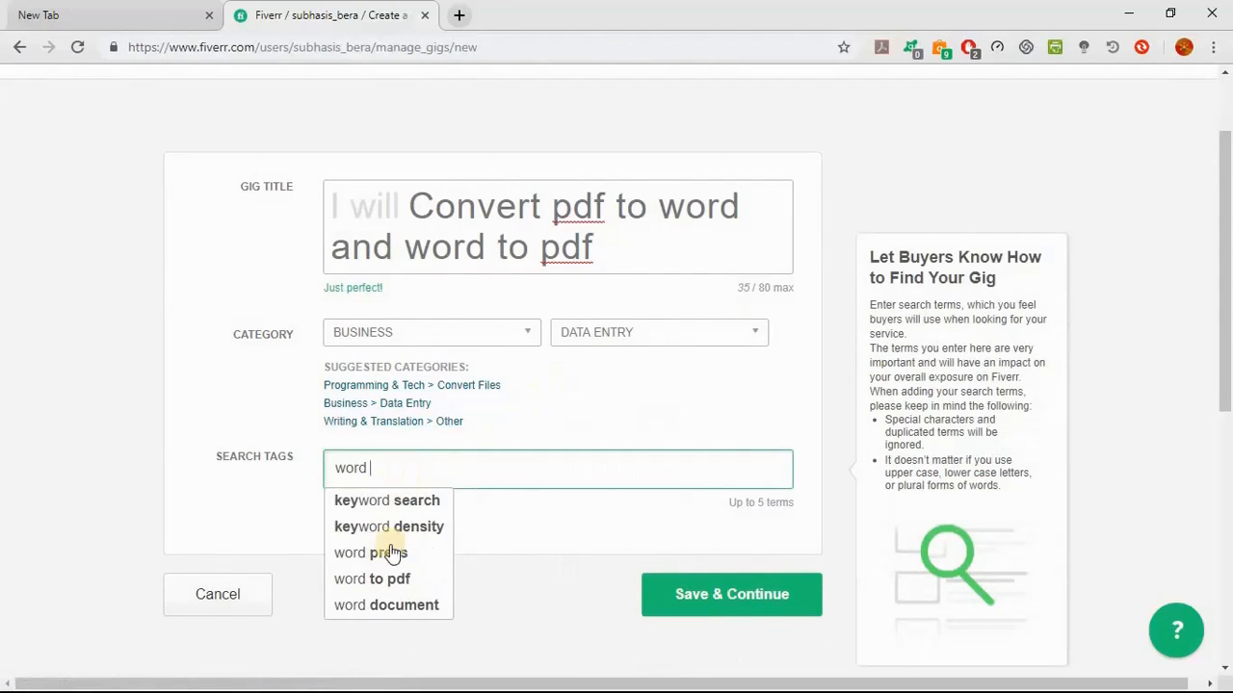
{"action": "left_click", "coordinate": [375, 579]}
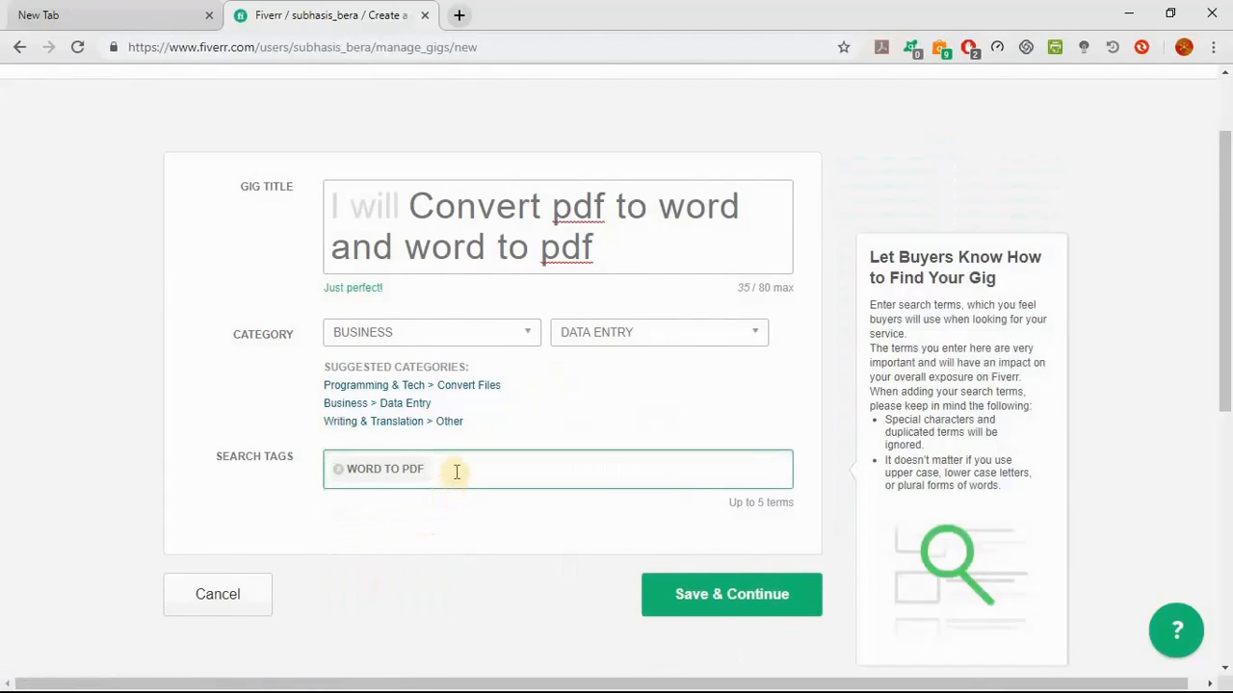
{"action": "type", "text": "pdf"}
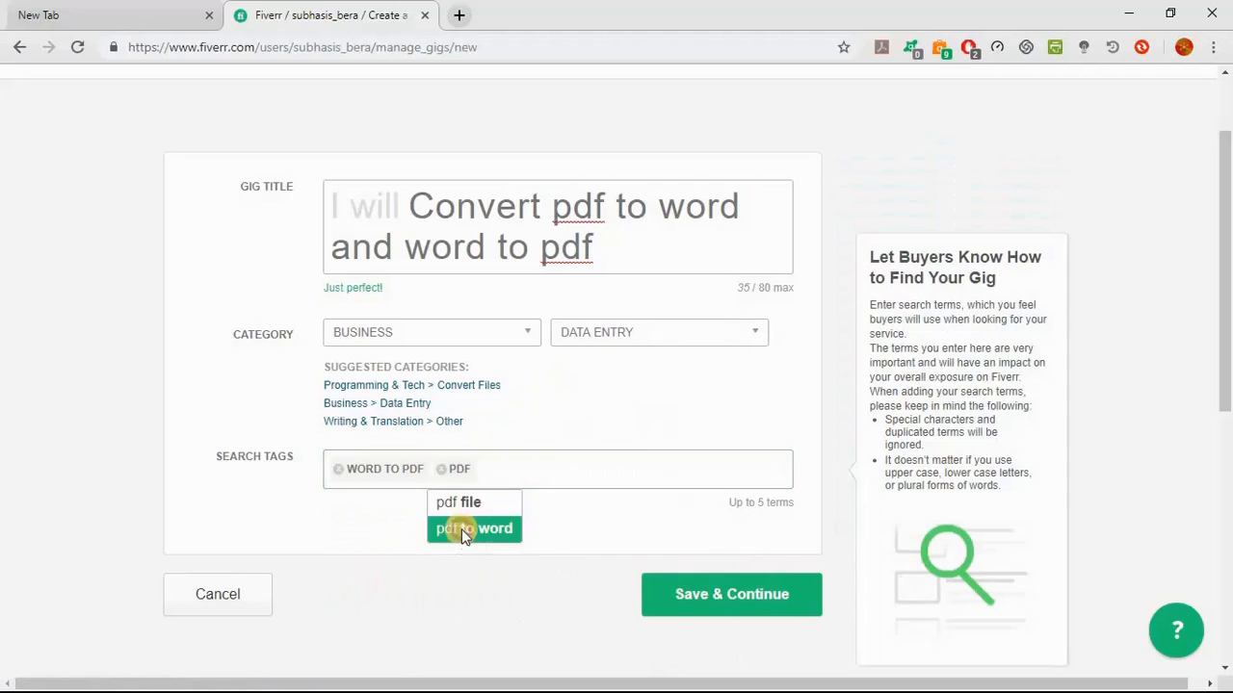
{"action": "left_click", "coordinate": [463, 530]}
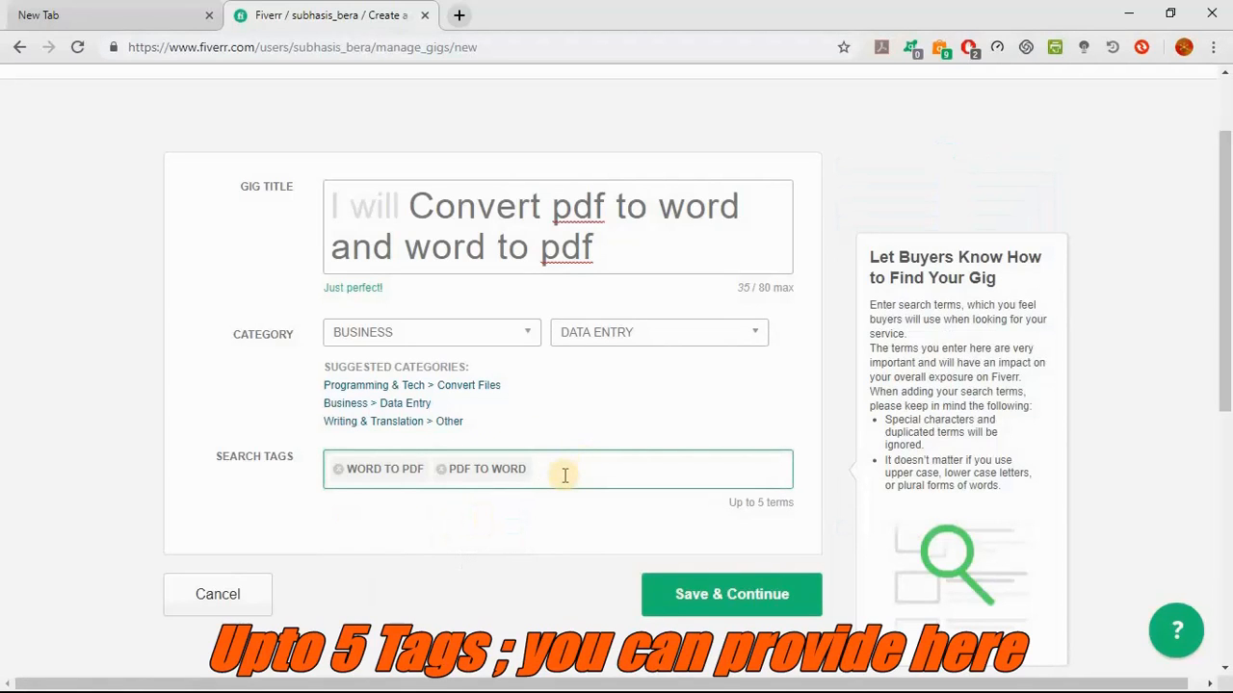
{"action": "type", "text": "file"}
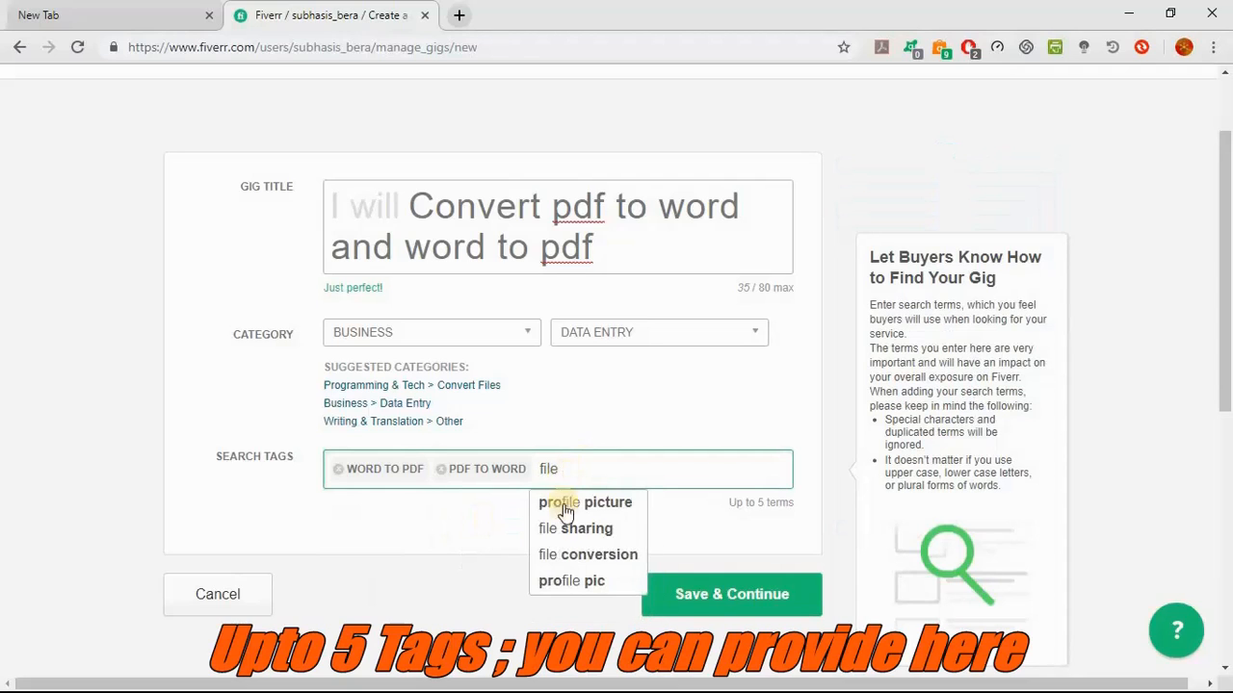
{"action": "left_click", "coordinate": [574, 557]}
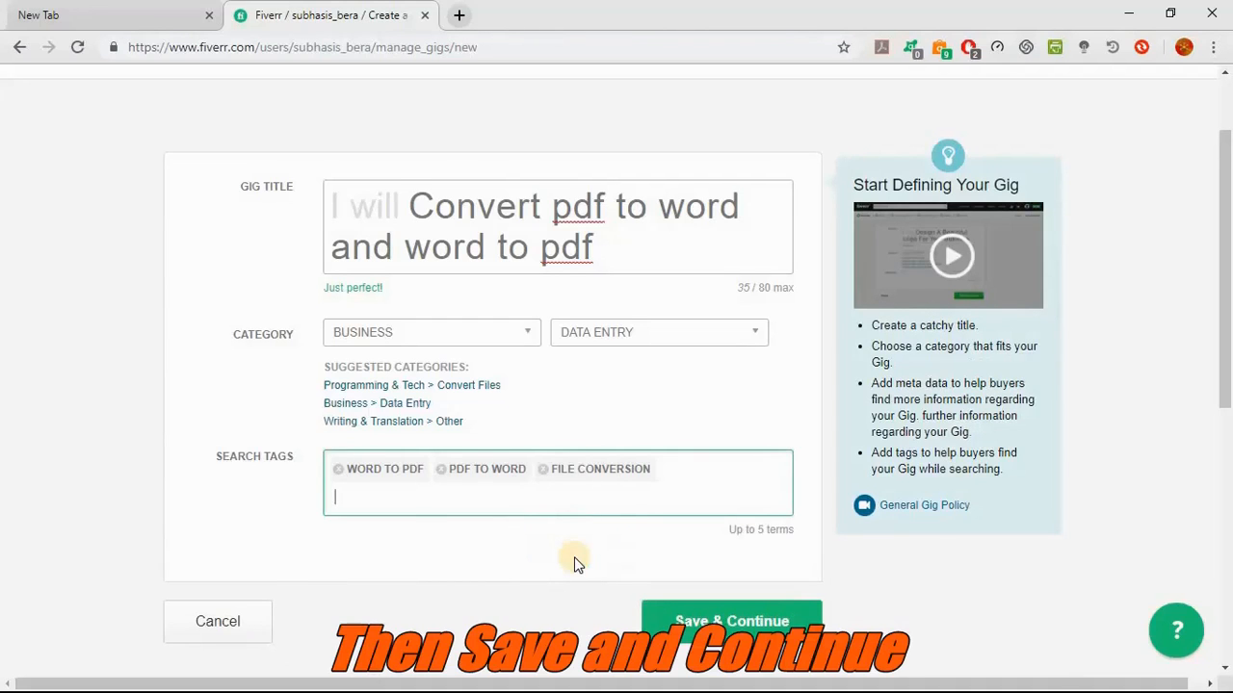
{"action": "scroll", "coordinate": [626, 563], "scroll_direction": "down", "scroll_amount": 1}
{"action": "left_click", "coordinate": [750, 572]}
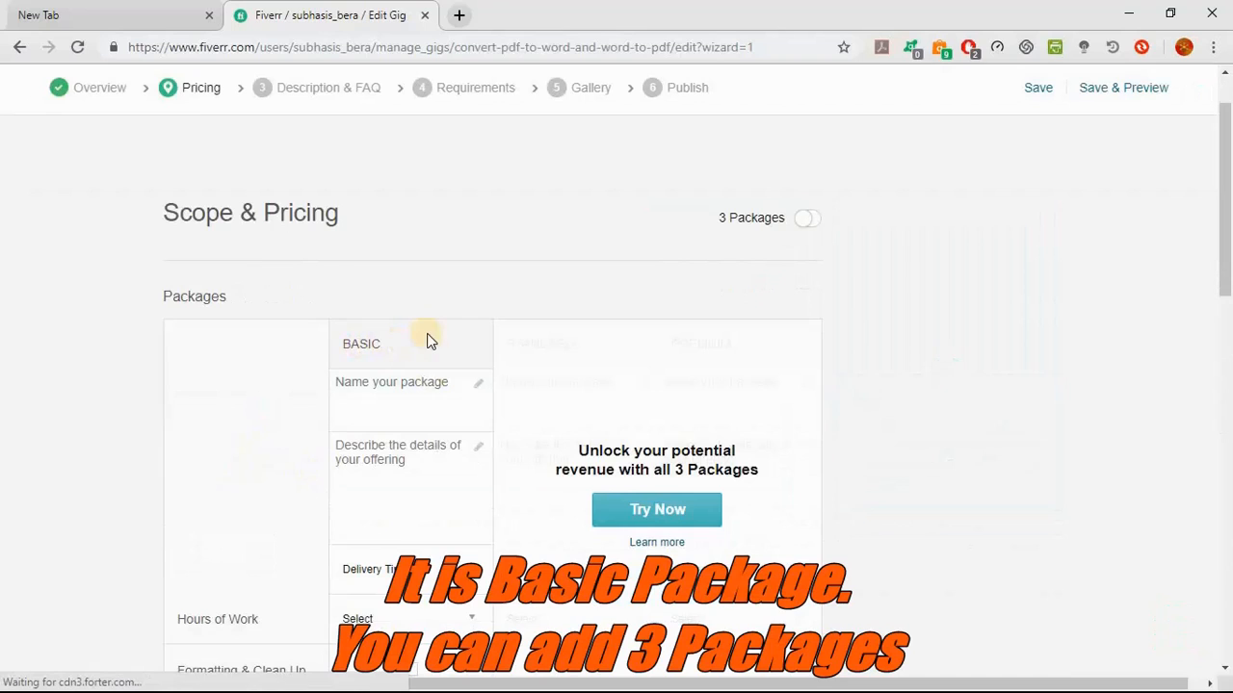
Name the Basic package "Any kind of File Converting".
{"action": "mouse_move", "coordinate": [385, 410]}
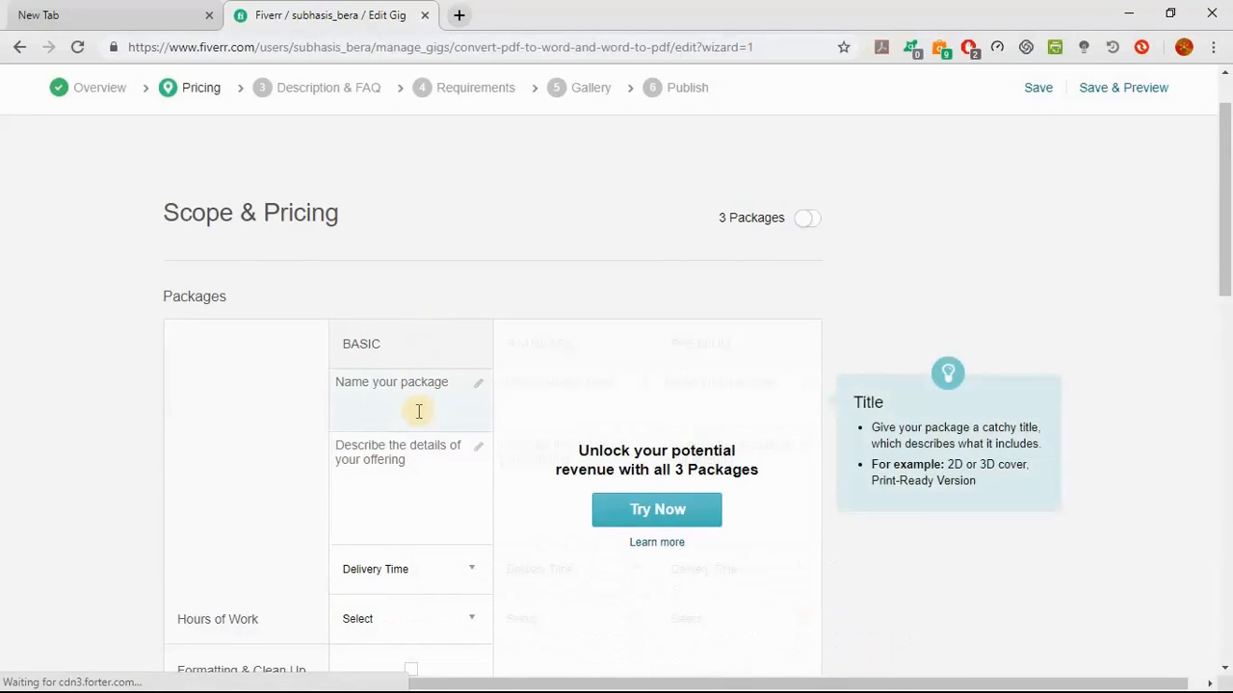
{"action": "left_click", "coordinate": [419, 411]}
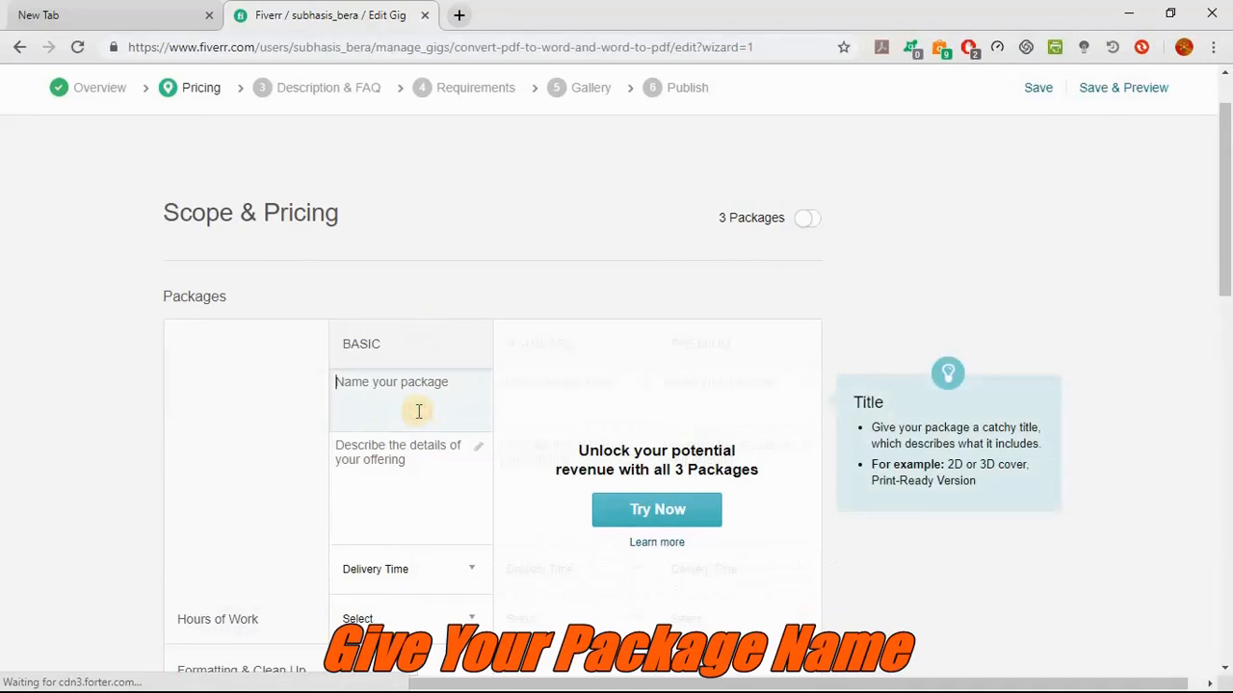
{"action": "type", "text": "Any kind of"}
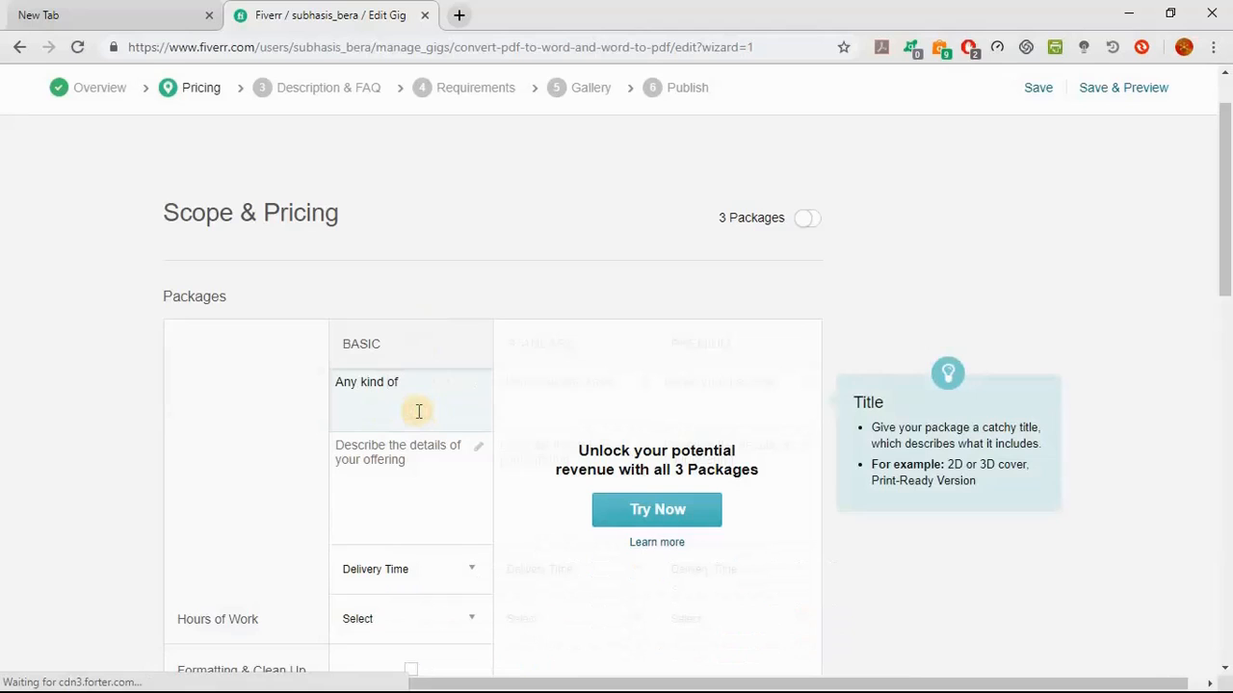
{"action": "type", "text": " File Converting"}
{"action": "left_click", "coordinate": [41, 672]}
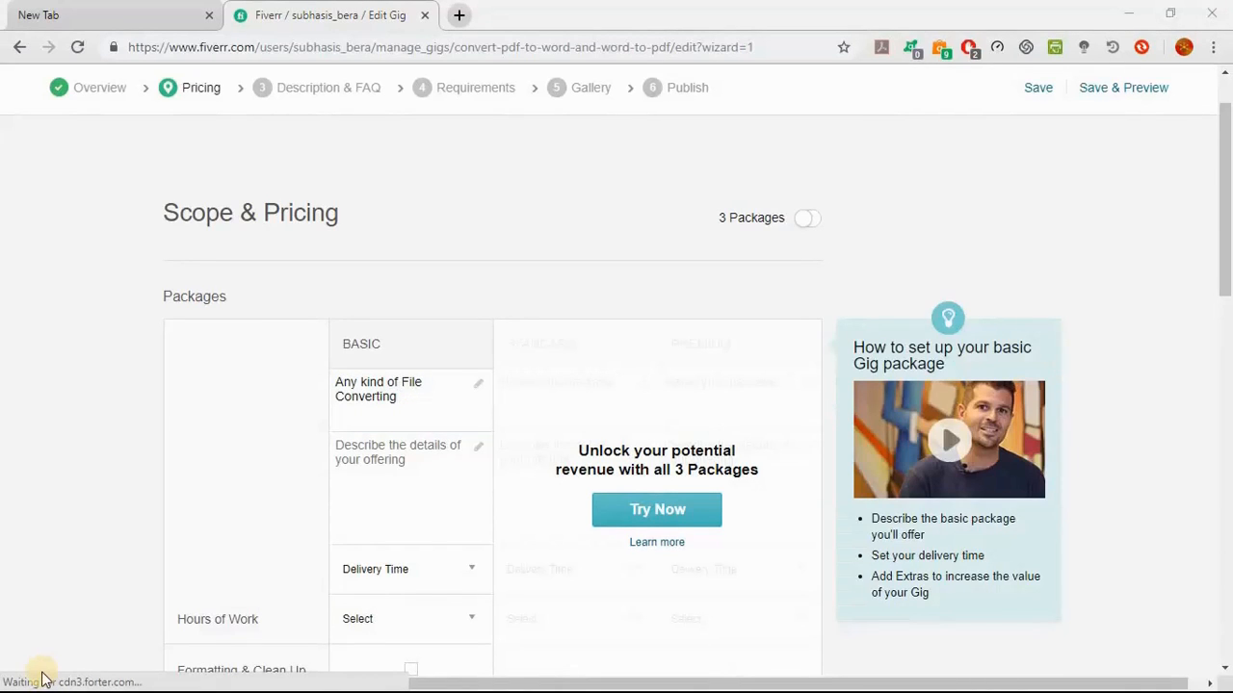
Describe the Basic package's offering as "Upto 40 pages any type of file convert to any format with in 5 hrs.".
{"action": "left_click", "coordinate": [353, 515]}
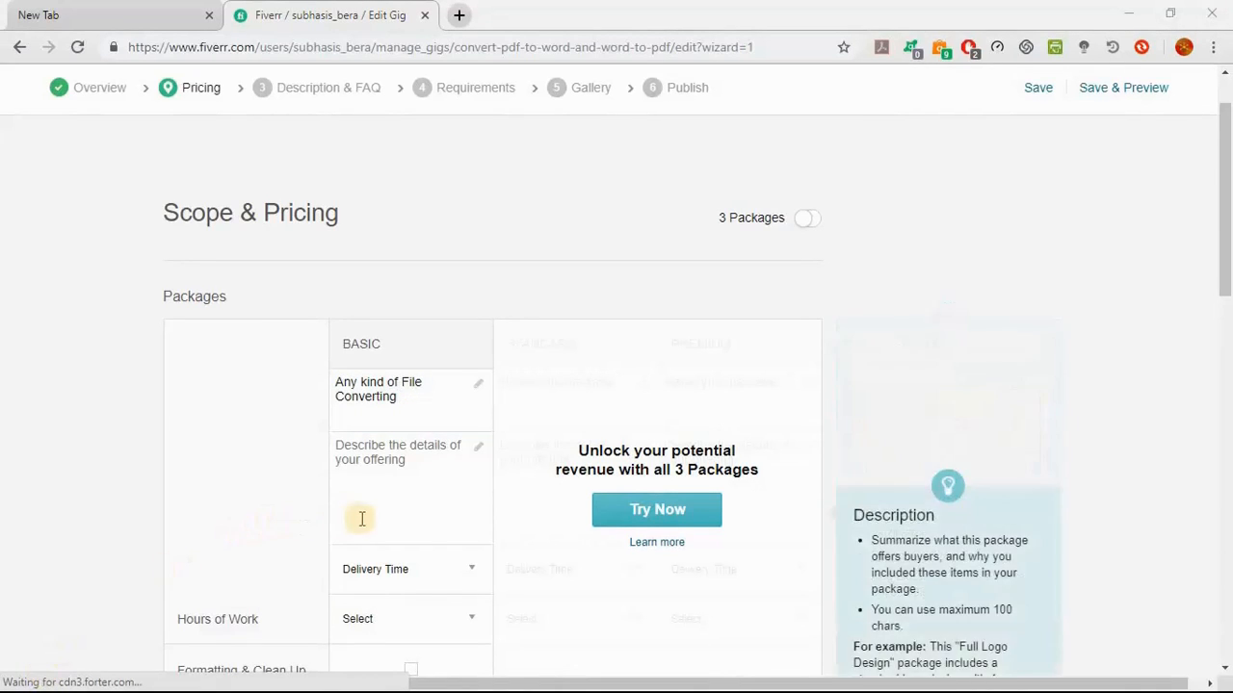
{"action": "left_click", "coordinate": [394, 505]}
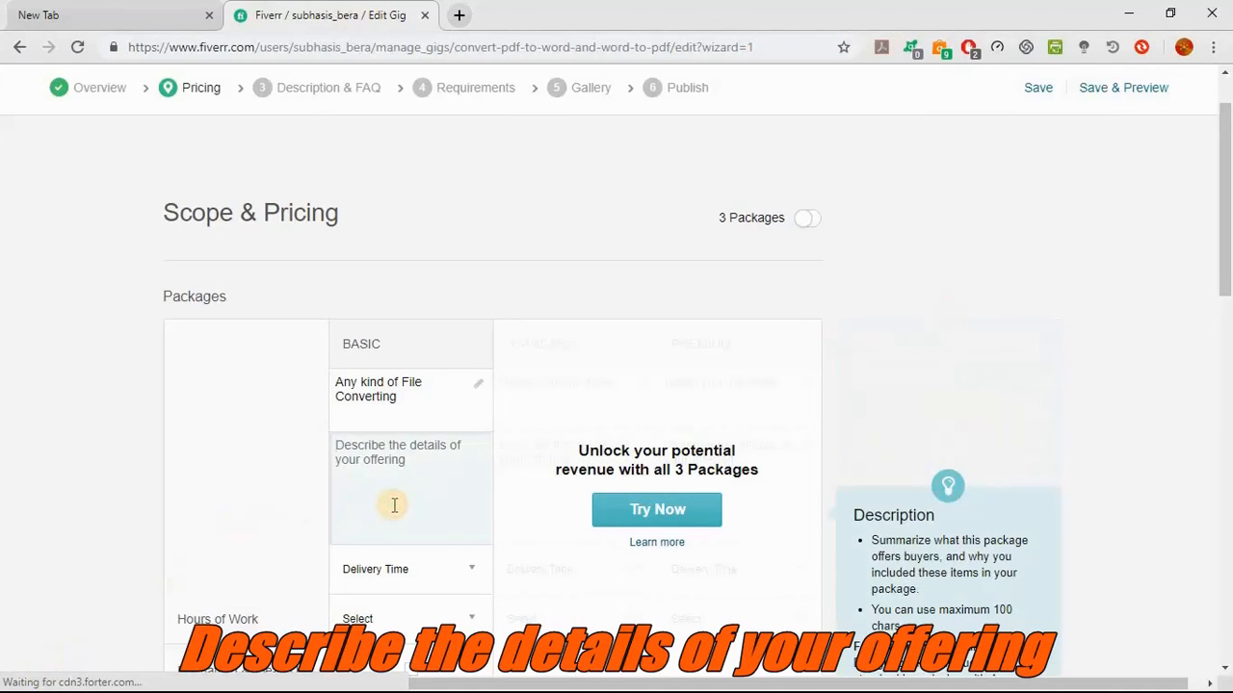
{"action": "type", "text": "Upto "}
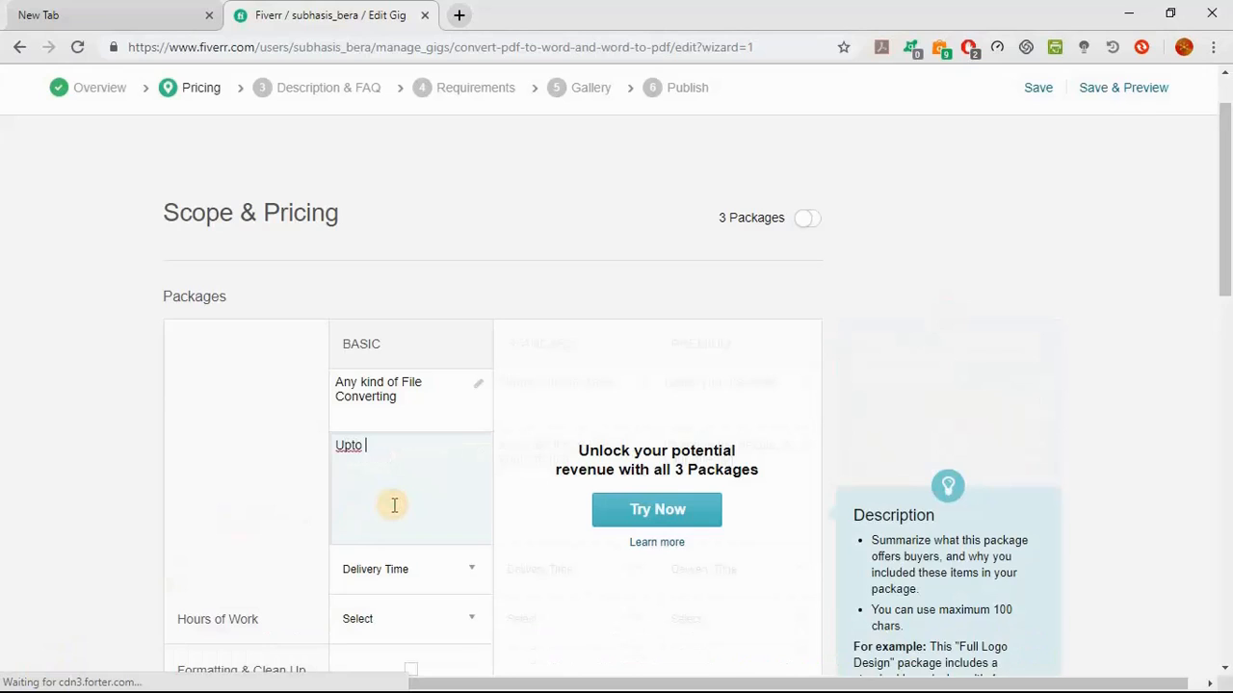
{"action": "type", "text": "40 pages any type of file convert to any format with in 5 hrs."}
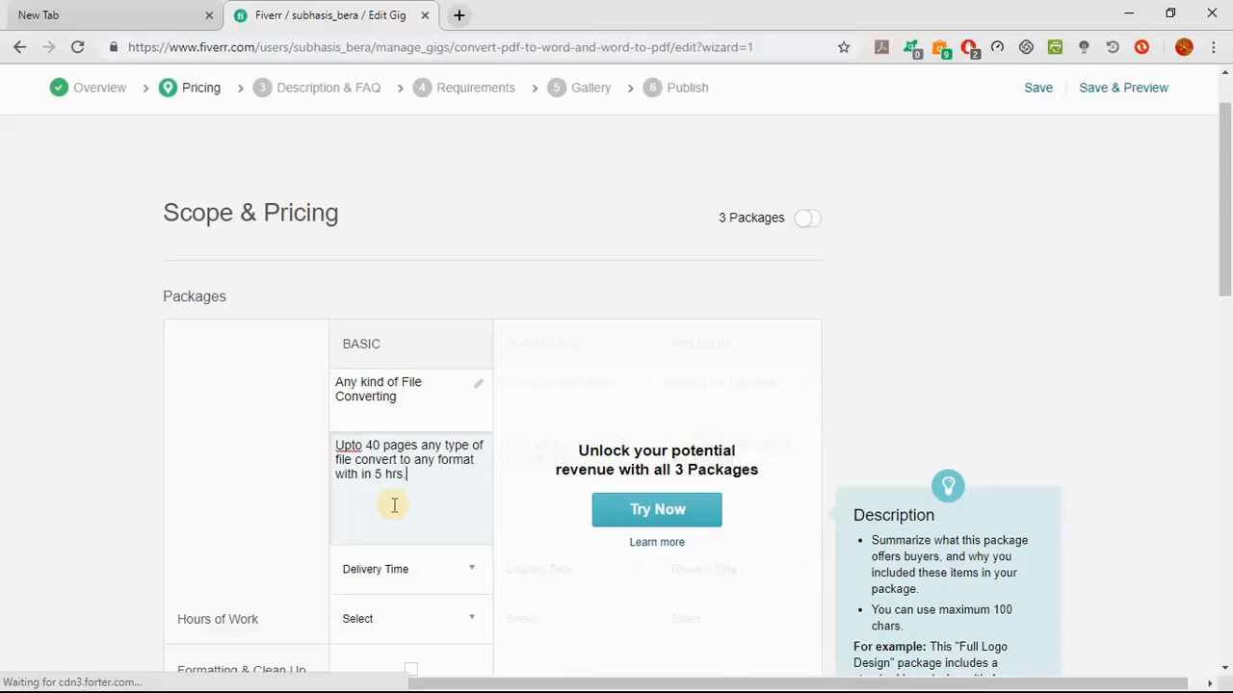
Set the Basic package's delivery time to 1 Day Delivery and its hours of work to 5.
{"action": "scroll", "coordinate": [394, 505], "scroll_direction": "down", "scroll_amount": 3}
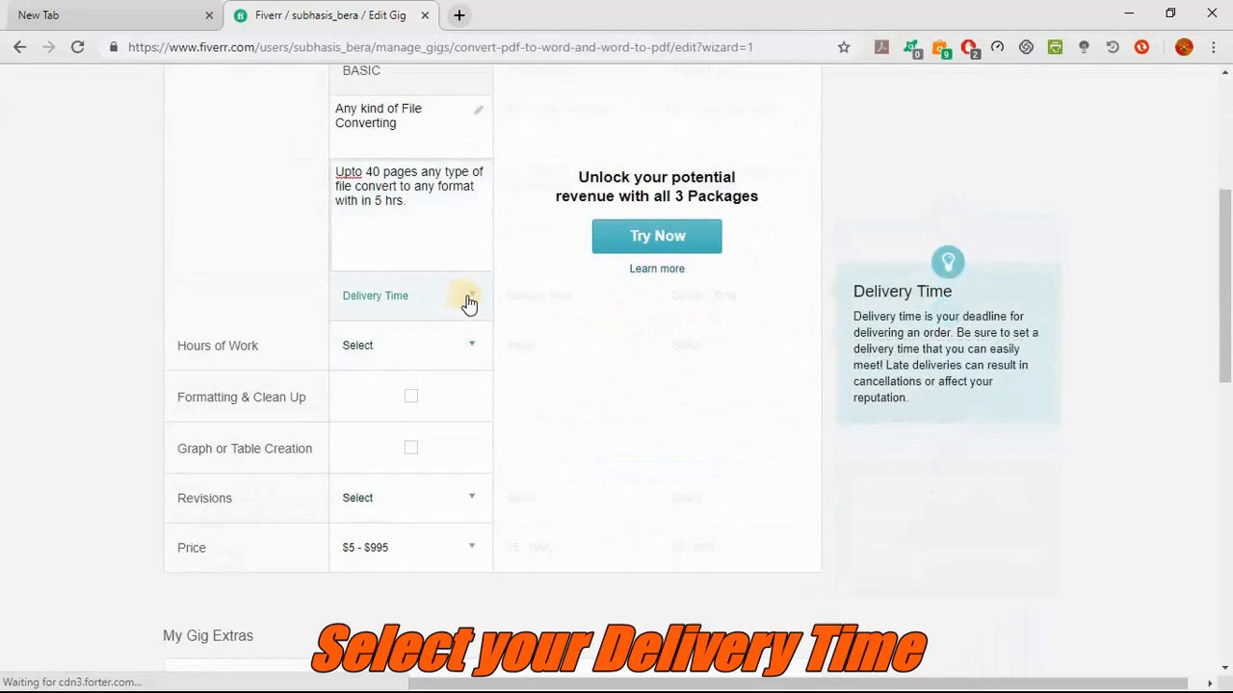
{"action": "left_click", "coordinate": [470, 301]}
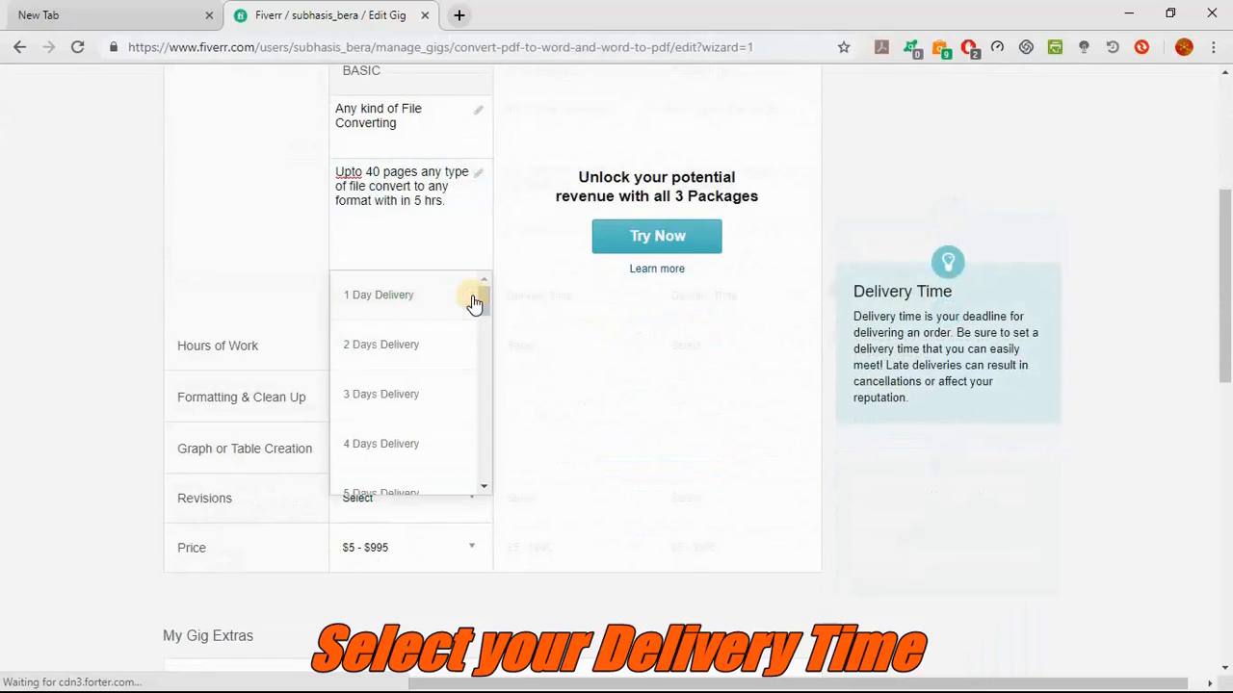
{"action": "left_click", "coordinate": [395, 296]}
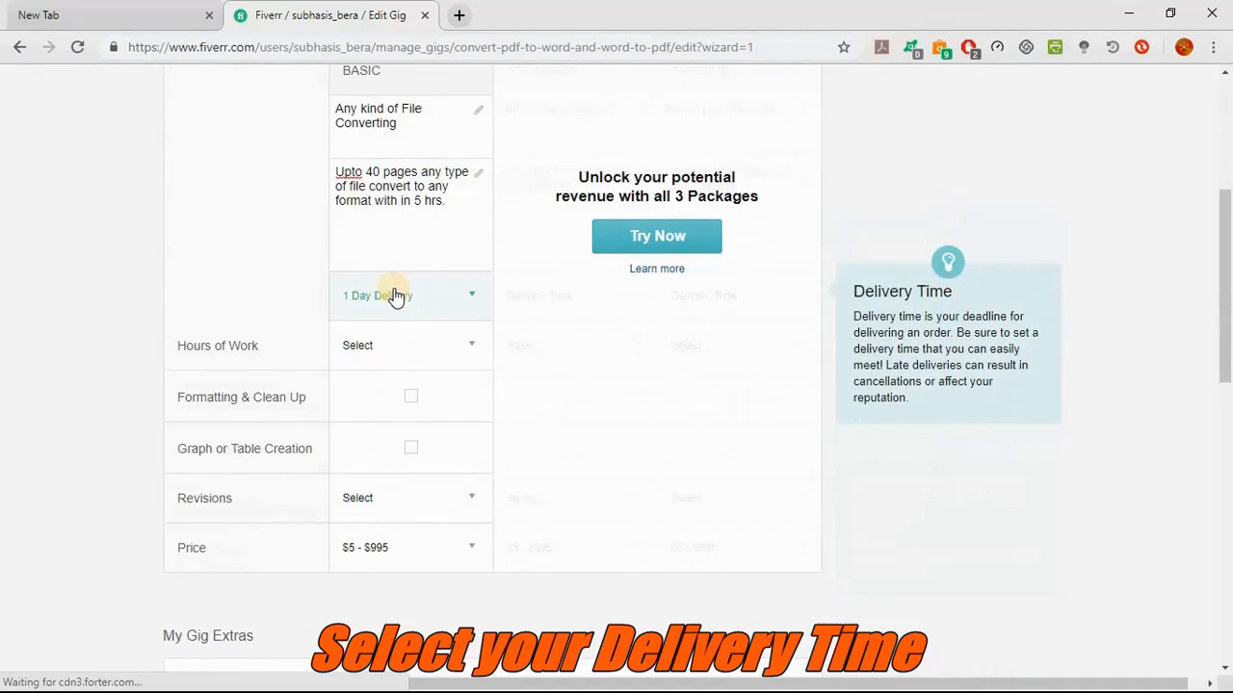
{"action": "left_click", "coordinate": [473, 358]}
{"action": "scroll", "coordinate": [432, 454], "scroll_direction": "down", "scroll_amount": 2}
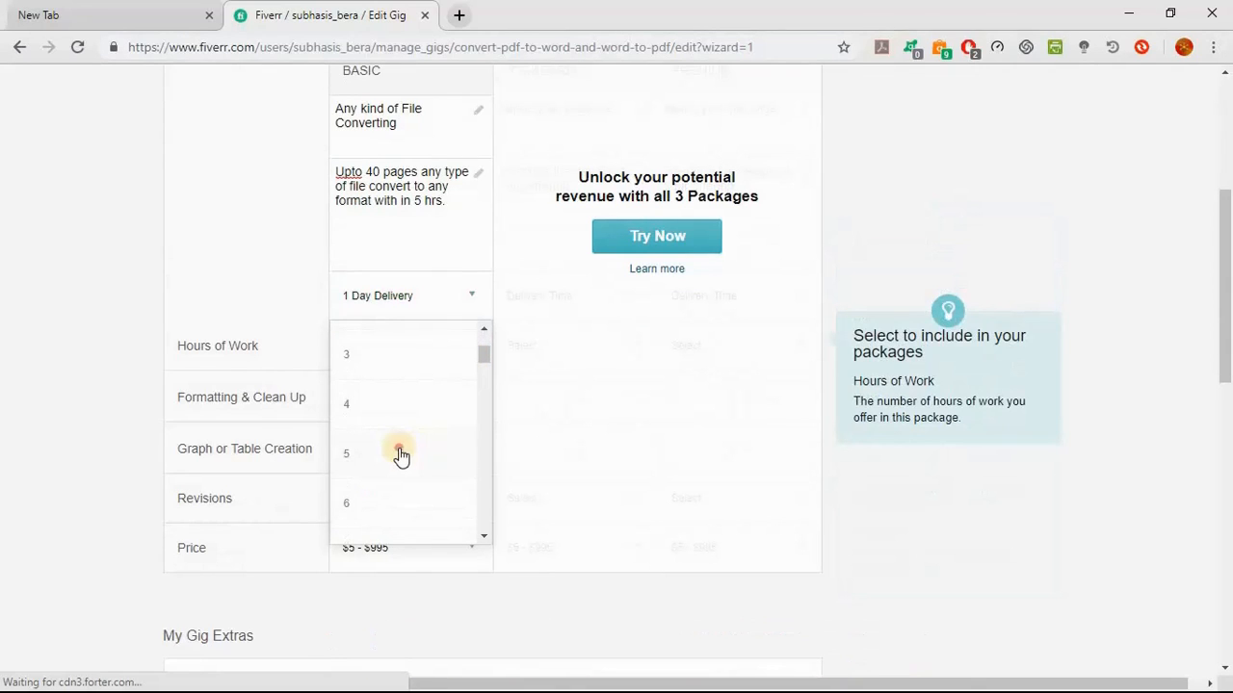
{"action": "left_click", "coordinate": [400, 456]}
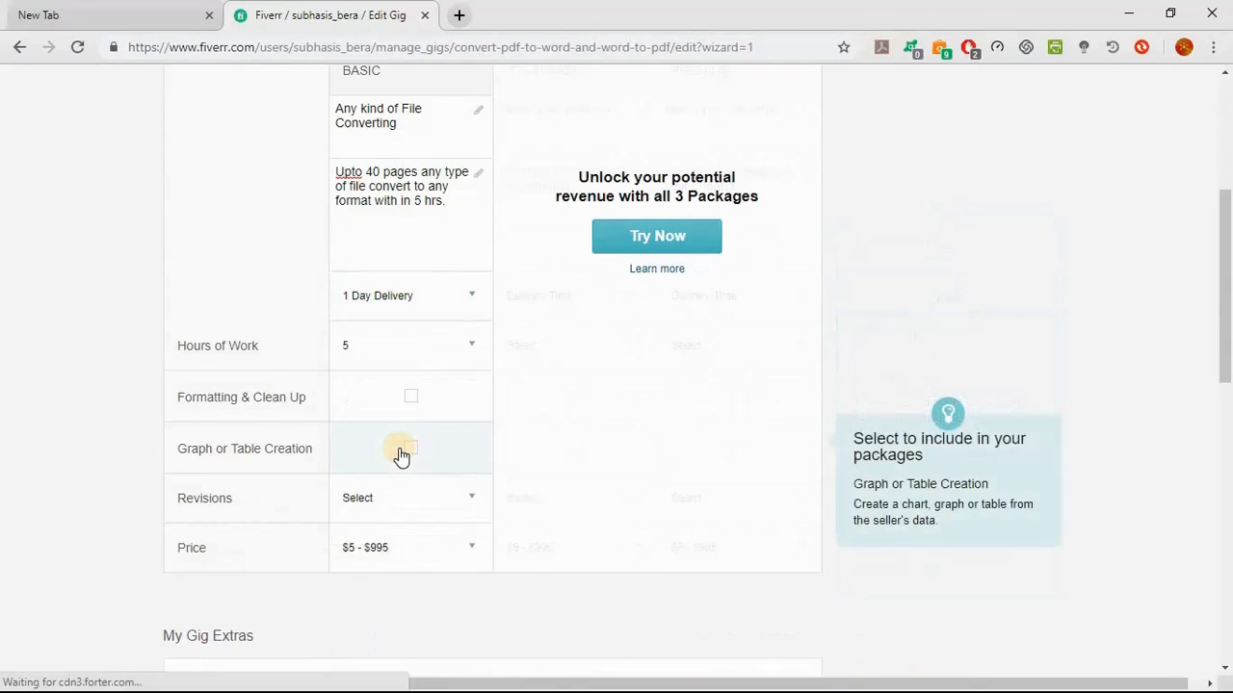
Include Formatting & Clean Up in the Basic package and set its revisions to Unlimited.
{"action": "left_click", "coordinate": [411, 399]}
{"action": "scroll", "coordinate": [412, 402], "scroll_direction": "down", "scroll_amount": 2}
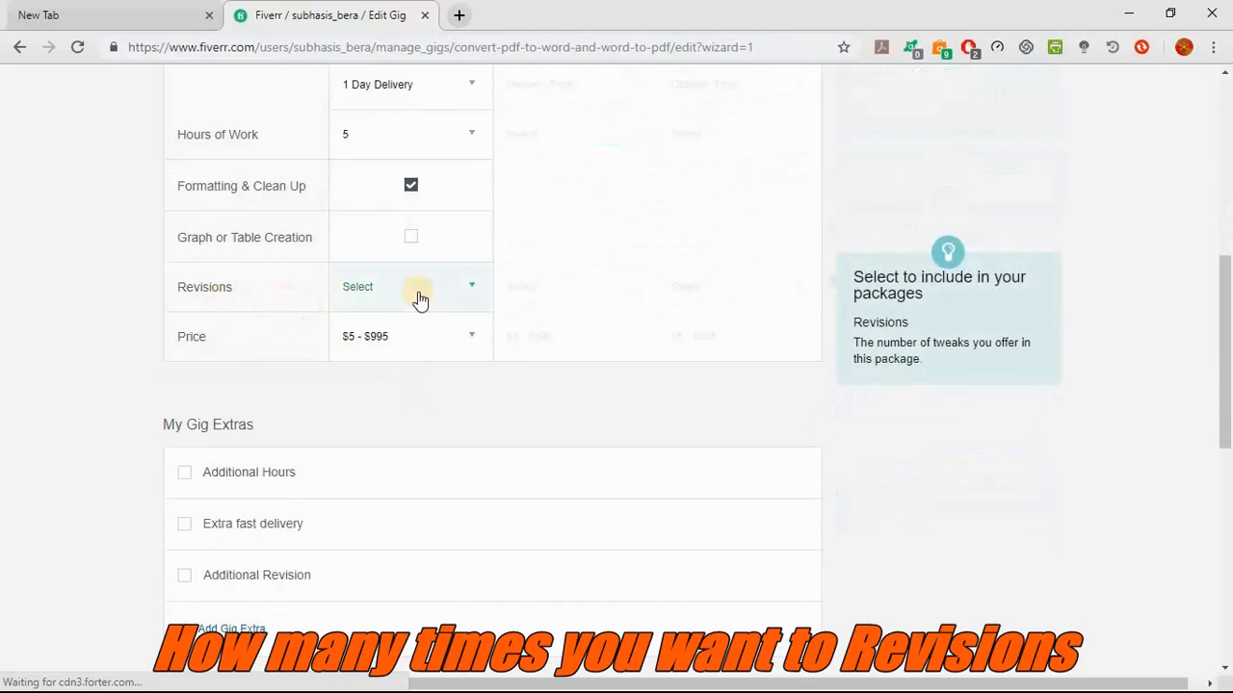
{"action": "left_click", "coordinate": [479, 293]}
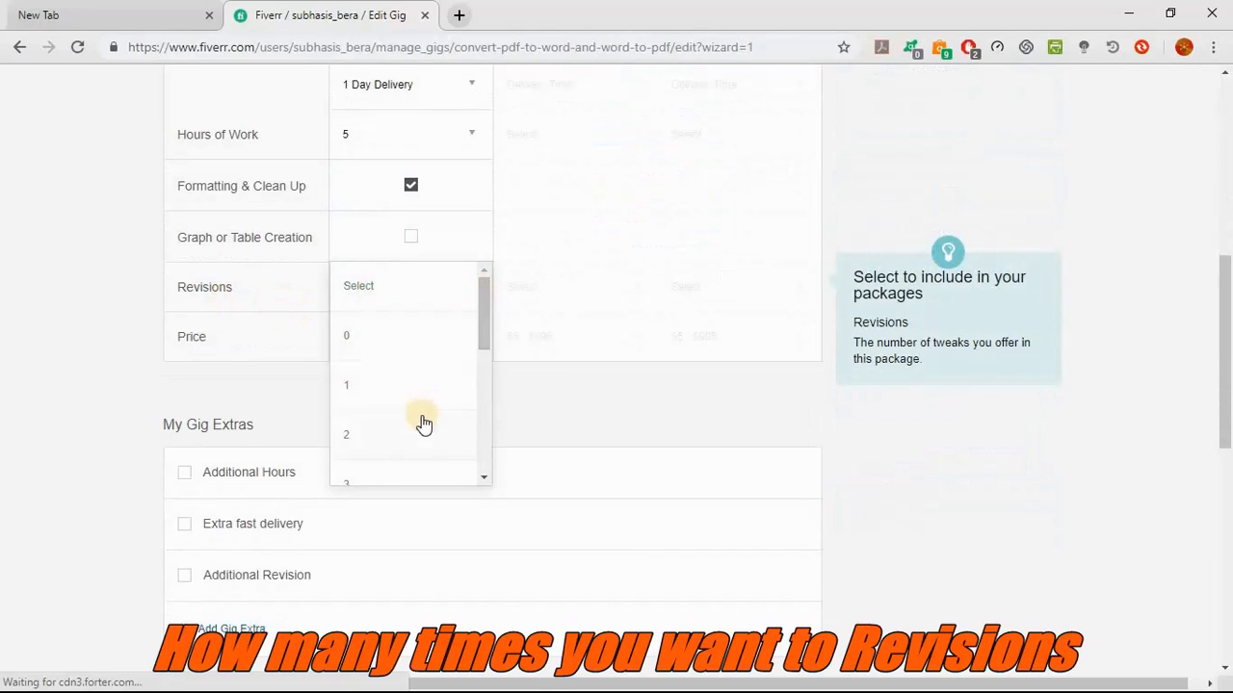
{"action": "scroll", "coordinate": [424, 424], "scroll_direction": "down", "scroll_amount": 3}
{"action": "scroll", "coordinate": [424, 423], "scroll_direction": "down", "scroll_amount": 1}
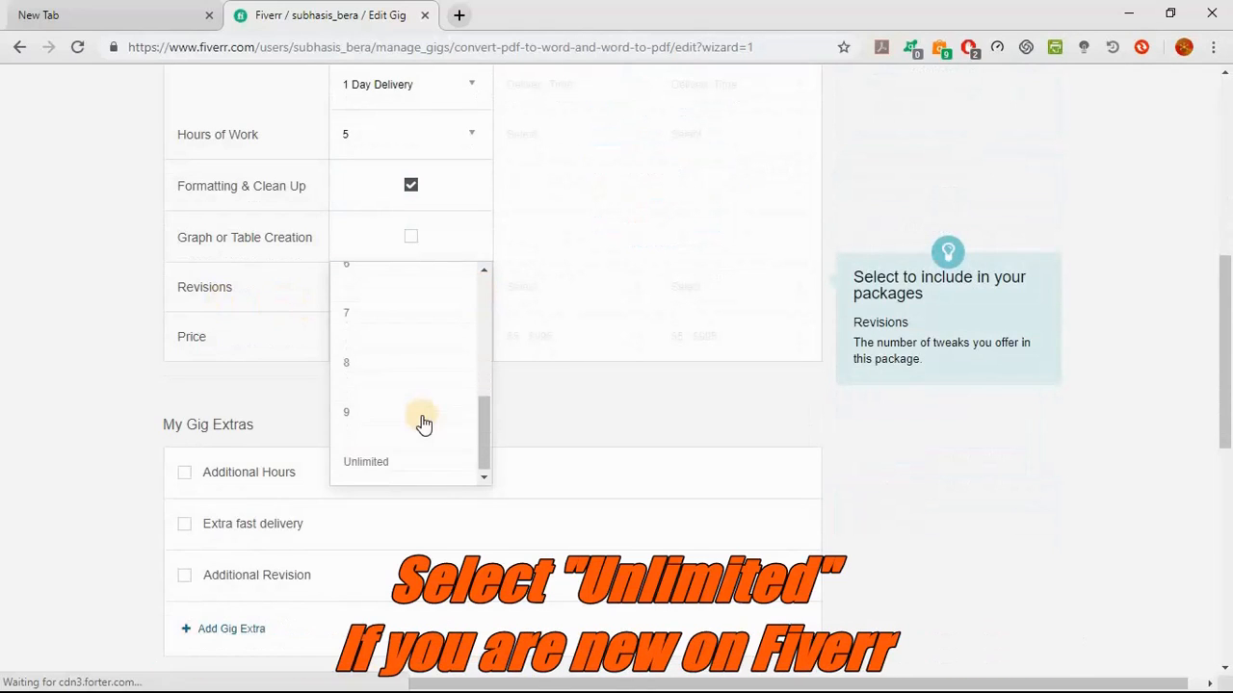
{"action": "left_click", "coordinate": [374, 464]}
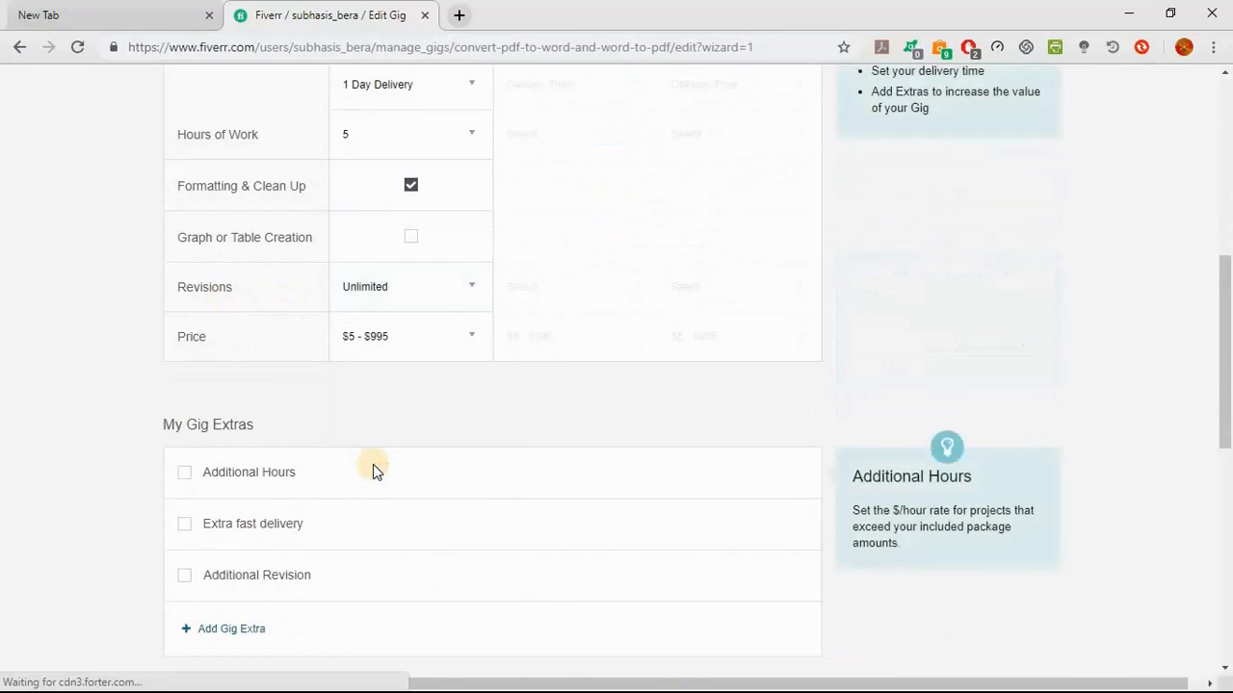
Price the Basic package at $5 and save the pricing to continue to the description.
{"action": "left_click", "coordinate": [473, 337]}
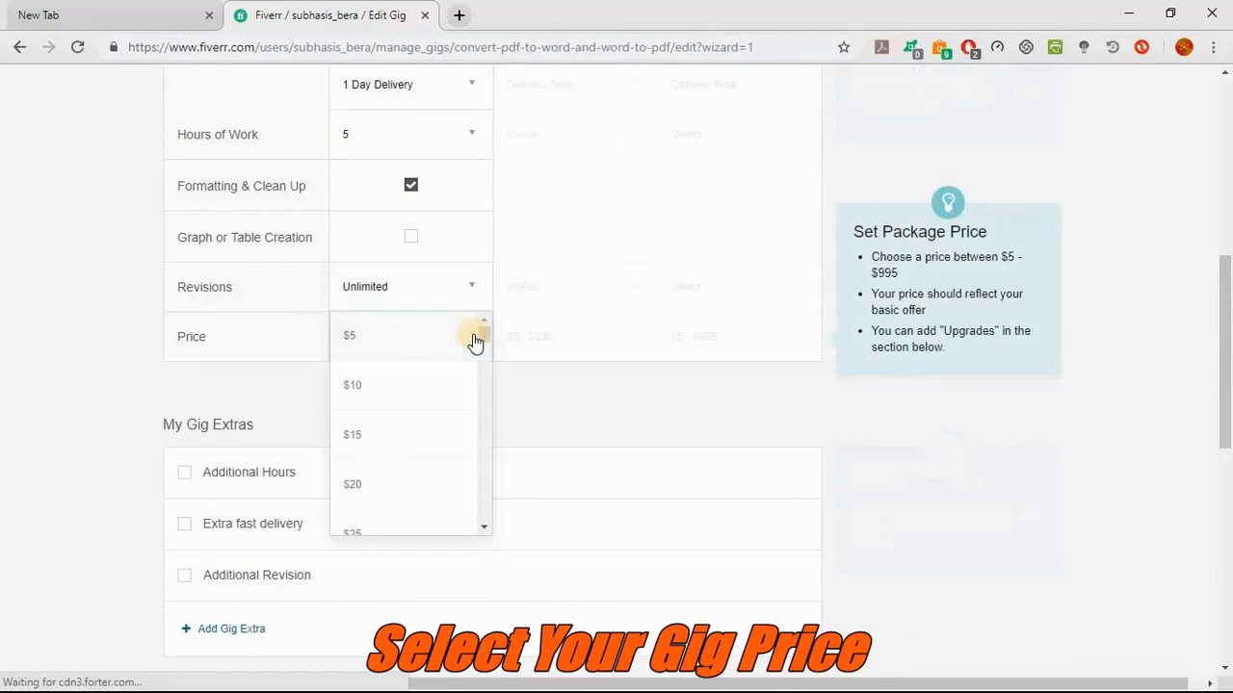
{"action": "left_click", "coordinate": [352, 348]}
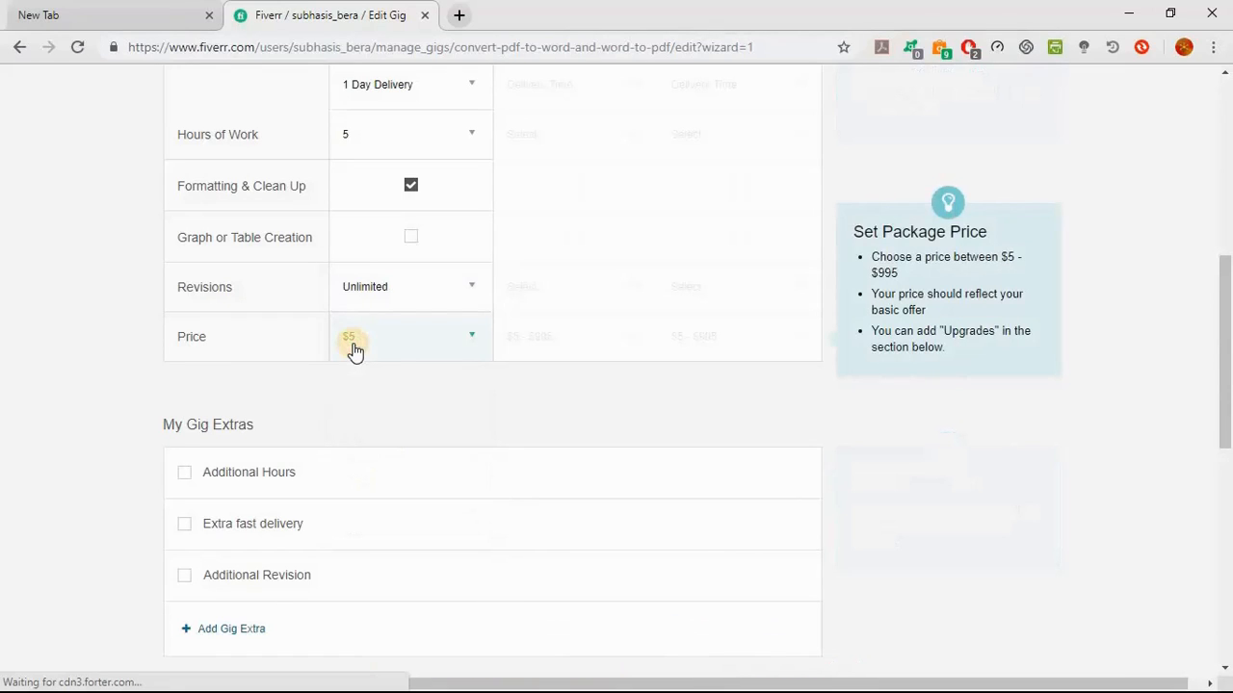
{"action": "scroll", "coordinate": [355, 349], "scroll_direction": "down", "scroll_amount": 3}
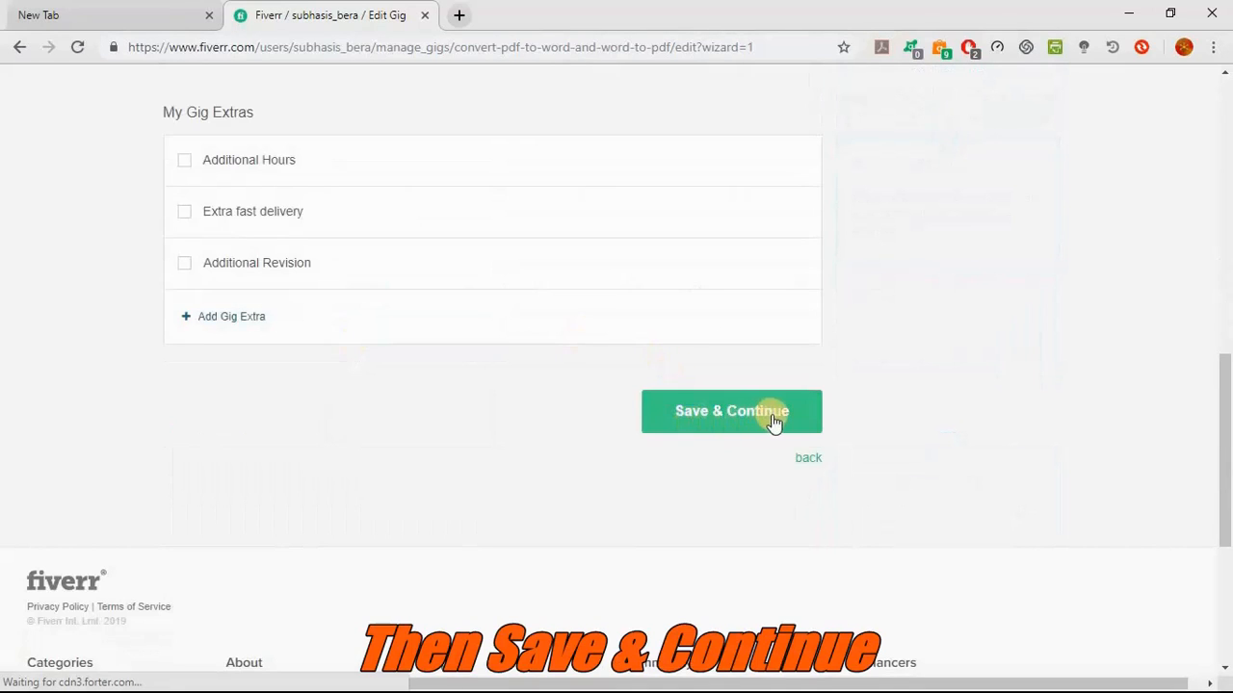
{"action": "left_click", "coordinate": [708, 422]}
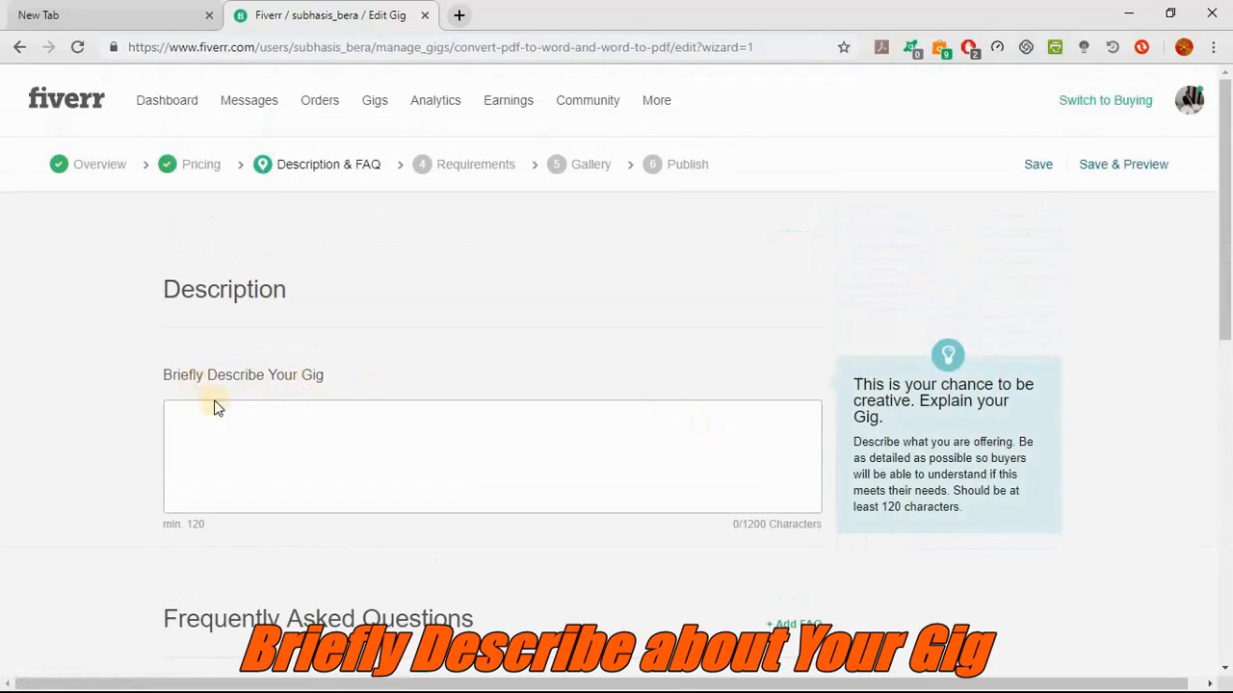
Begin the gig description with "Hi Everyone!" and a new paragraph introducing the seller by first name.
{"action": "left_click", "coordinate": [270, 443]}
{"action": "type", "text": "Hi Eve"}
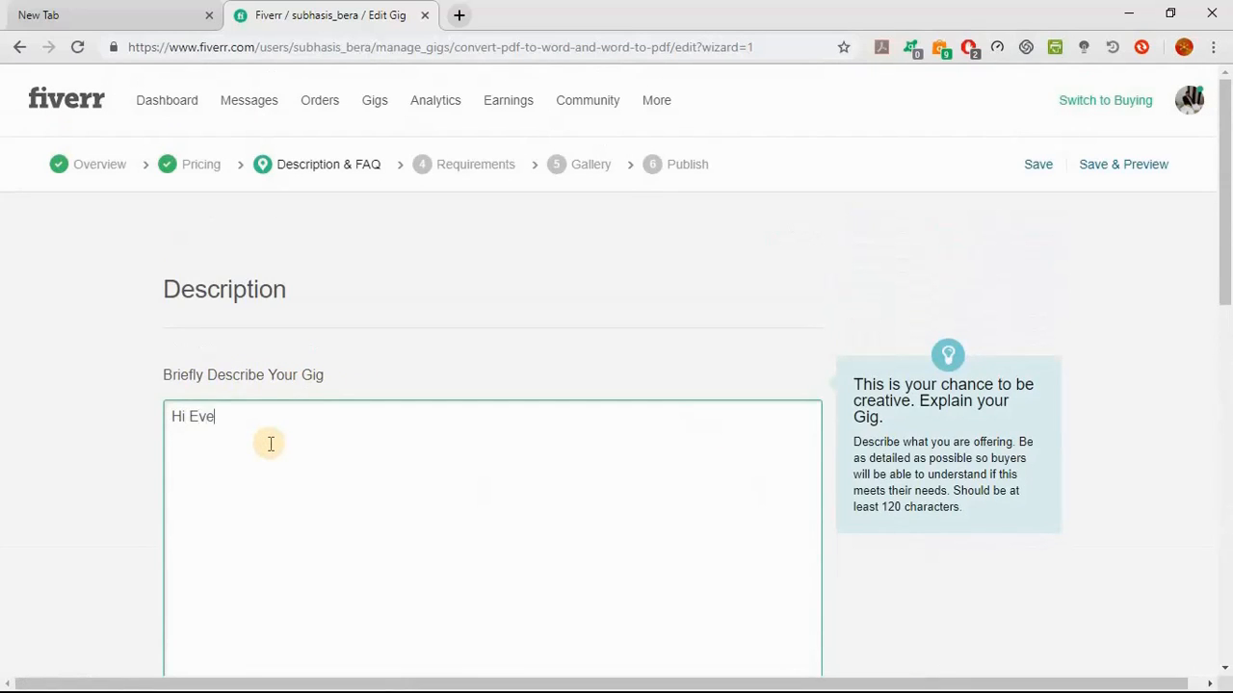
{"action": "type", "text": "ryone!"}
{"action": "key", "text": "Return"}
{"action": "key", "text": "Return"}
{"action": "type", "text": "I am Subhasis and "}
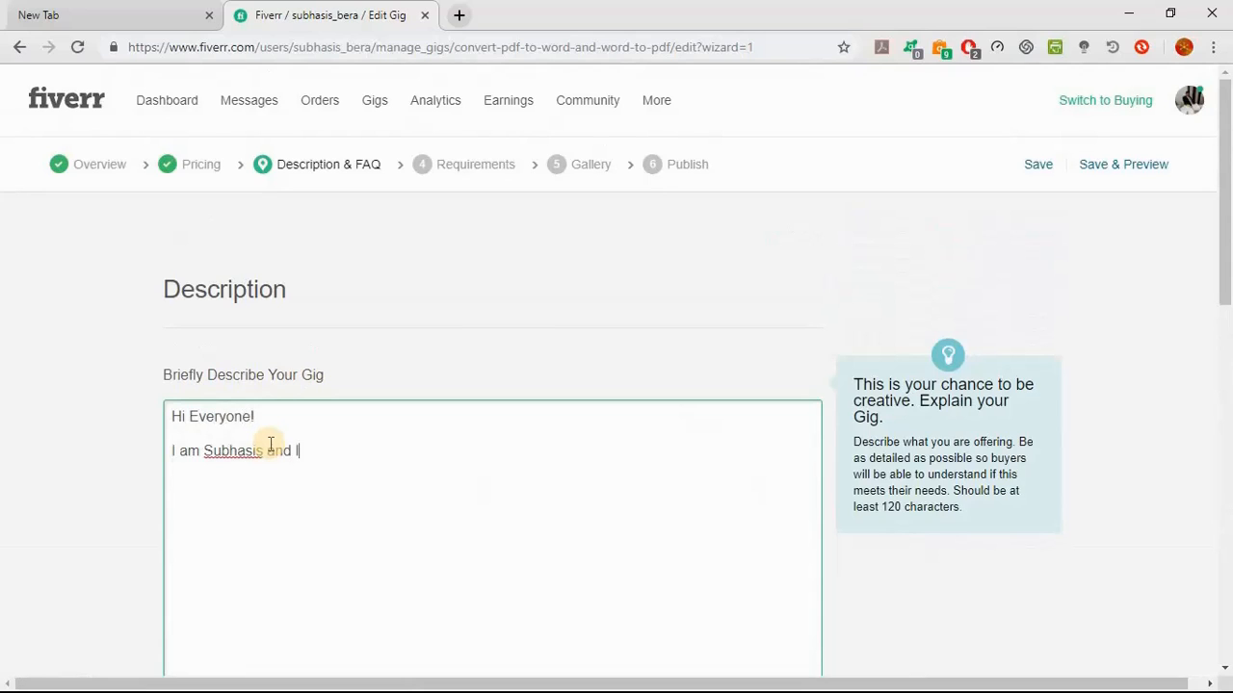
Continue the introduction with "I'm very experienced in PDF to WORD or WORD to PDF file converting, Data Entry, MS WORD and any kind of file converting.".
{"action": "type", "text": "I'm very experienced in pdf"}
{"action": "key", "text": "BackSpace"}
{"action": "key", "text": "BackSpace"}
{"action": "key", "text": "BackSpace"}
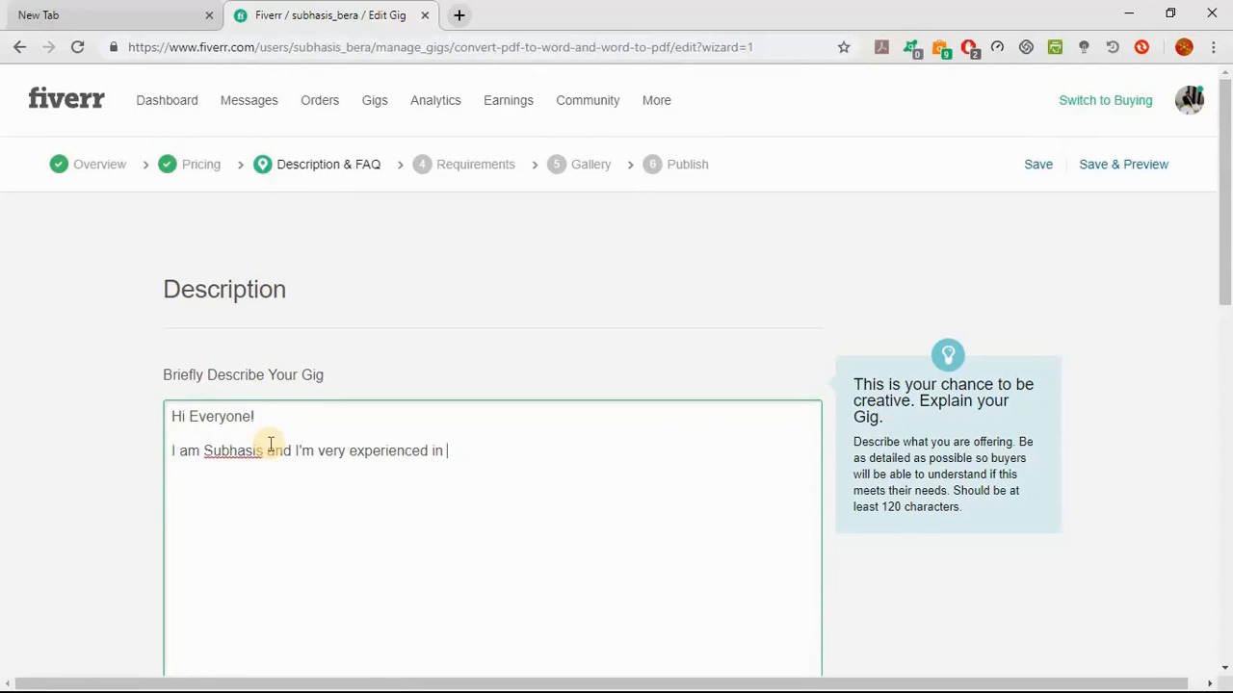
{"action": "type", "text": "PDF to WORD or WORD to PDF file converti"}
{"action": "type", "text": "ng"}
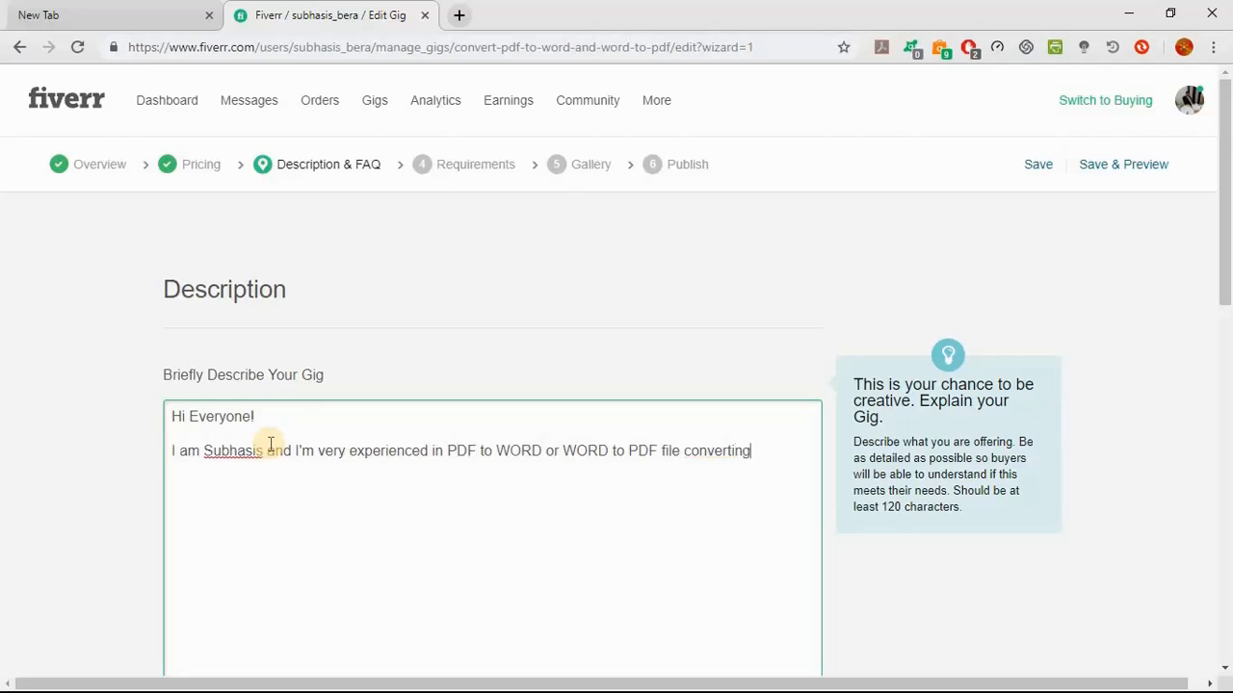
{"action": "type", "text": ", Data Entry, MS WORD, and"}
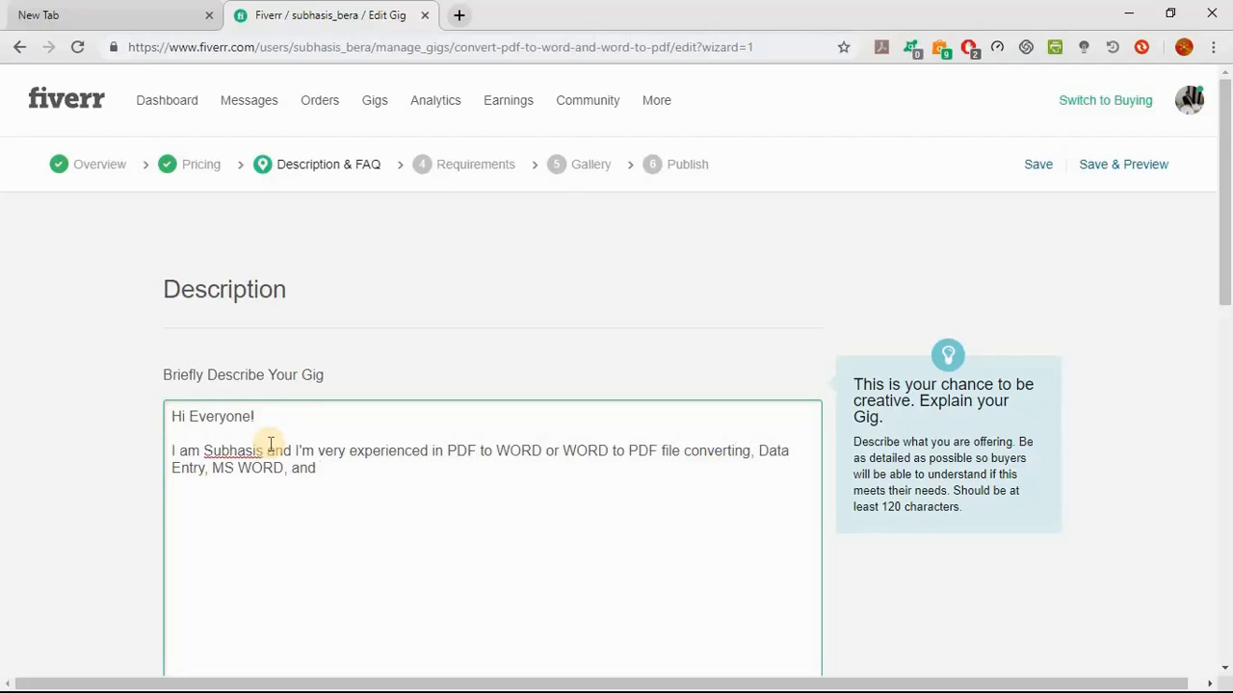
{"action": "key", "text": "BackSpace"}
{"action": "key", "text": "End"}
{"action": "type", "text": "any kind of file converting."}
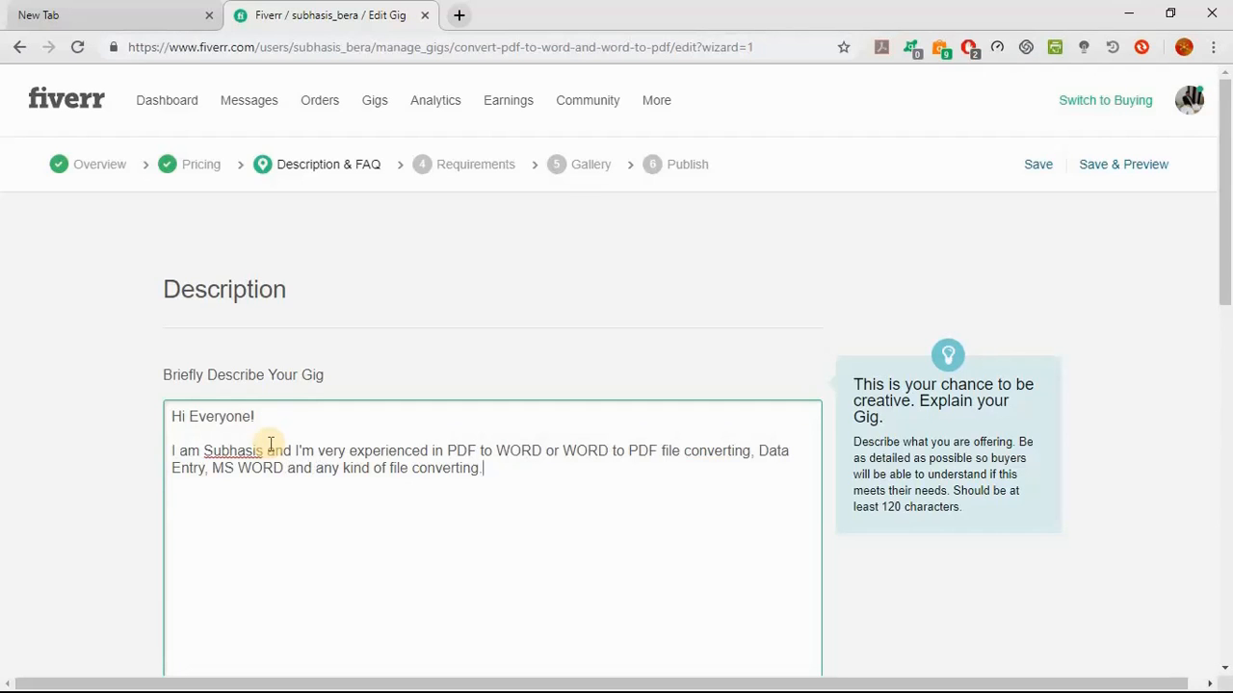
Start a bulleted list below the introduction with the item "All type of Admin Work".
{"action": "key", "text": "Return"}
{"action": "scroll", "coordinate": [267, 446], "scroll_direction": "down", "scroll_amount": 4}
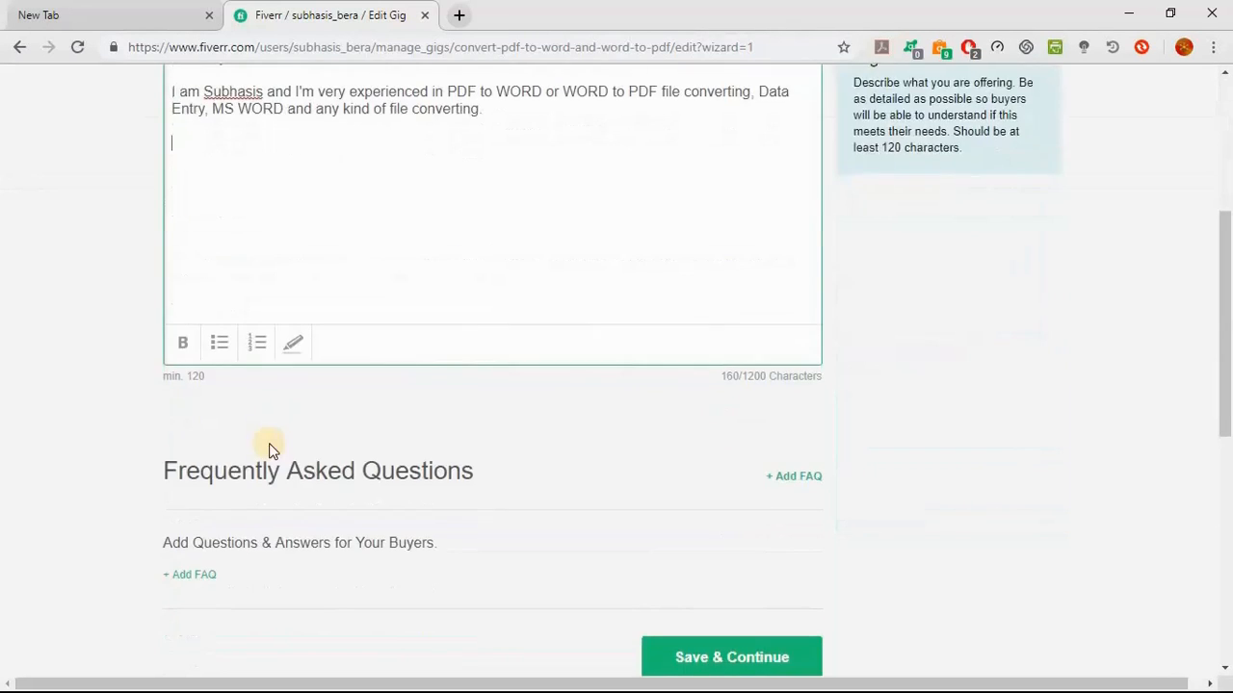
{"action": "left_click", "coordinate": [221, 360]}
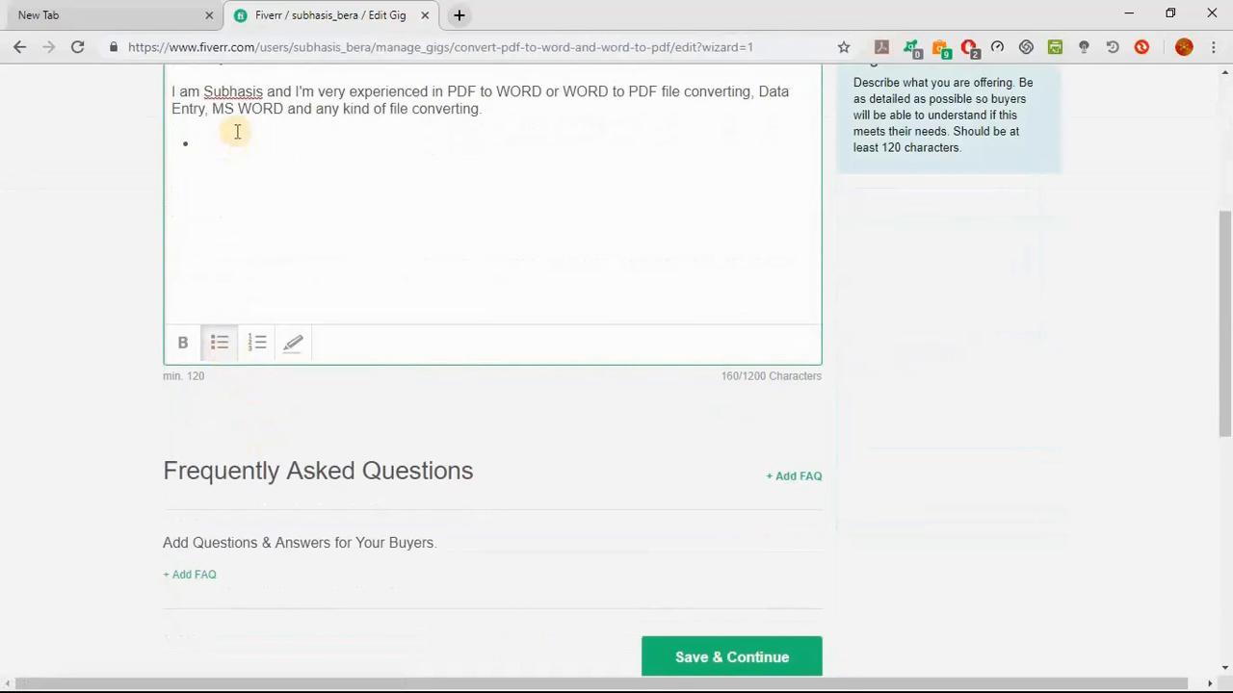
{"action": "type", "text": "All type of Admin Word"}
{"action": "key", "text": "BackSpace"}
{"action": "type", "text": "k "}
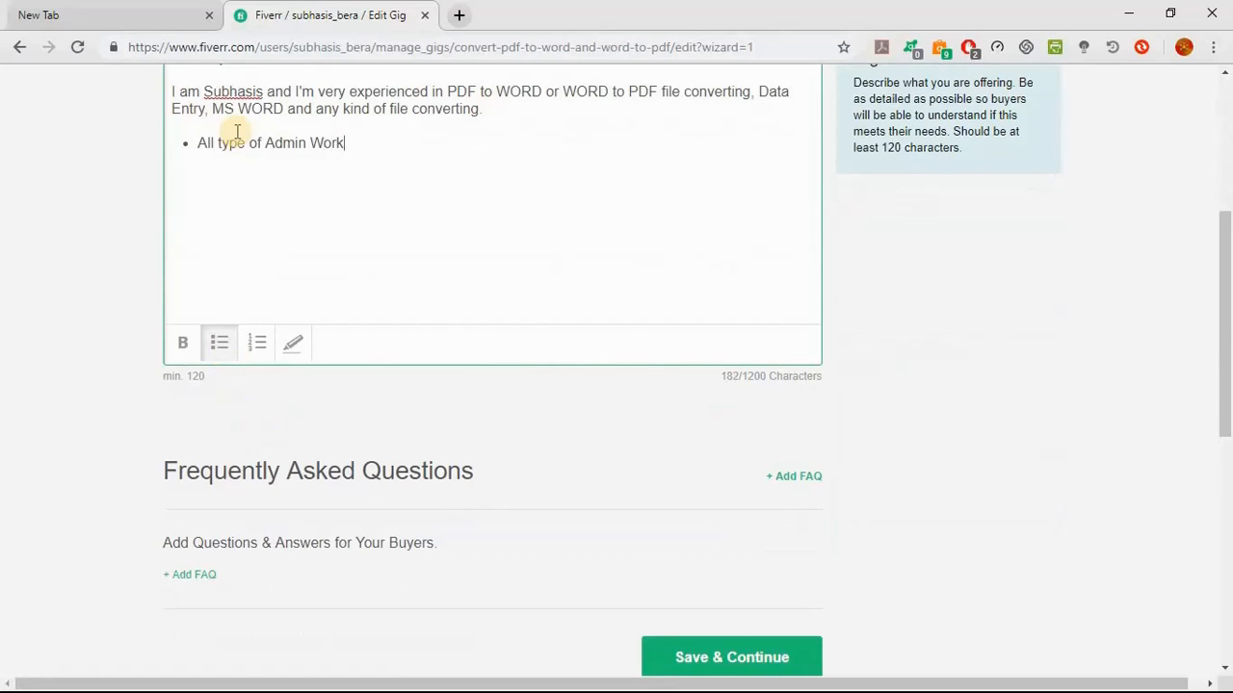
Add "Data Entry" and "Typing Work" as further items in the description's list of services.
{"action": "type", "text": "Dtat"}
{"action": "key", "text": "BackSpace"}
{"action": "key", "text": "BackSpace"}
{"action": "key", "text": "BackSpace"}
{"action": "key", "text": "BackSpace"}
{"action": "type", "text": "ata Entry"}
{"action": "key", "text": "Return"}
{"action": "type", "text": "Typing Work "}
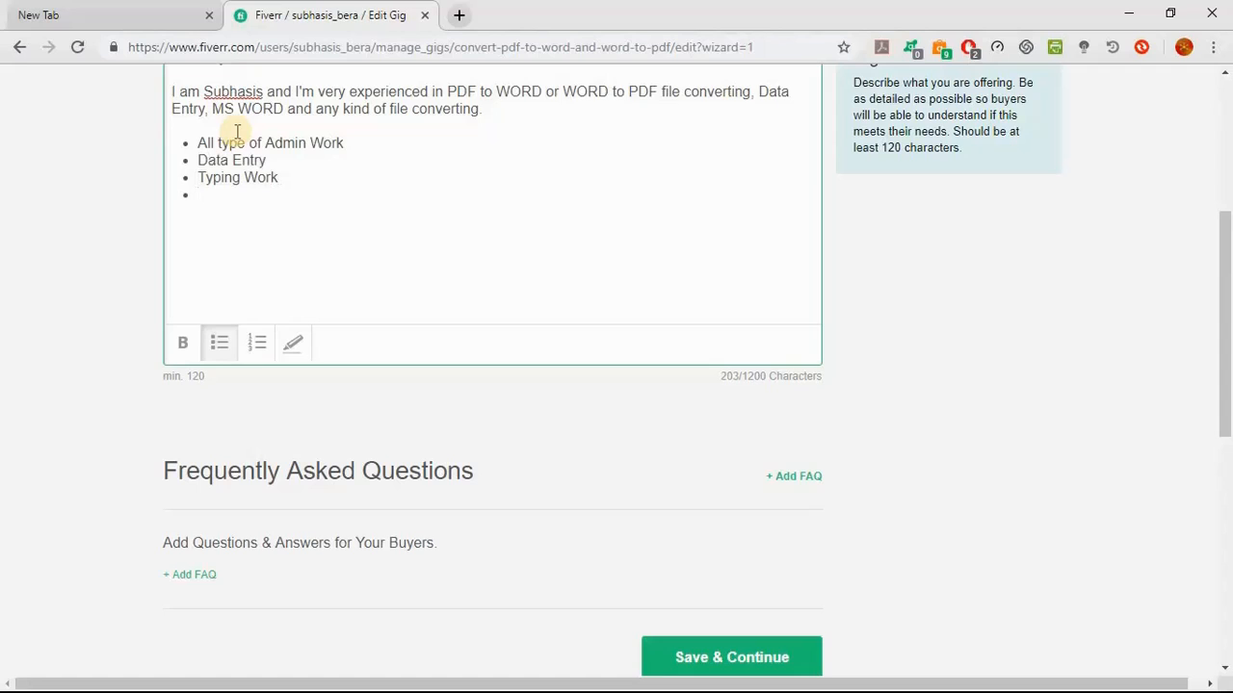
Add "Any type of File Converting" and "Copy & Paste" as the last items in the list of services.
{"action": "type", "text": "Any type of File Converting"}
{"action": "key", "text": "Return"}
{"action": "type", "text": "Copy "}
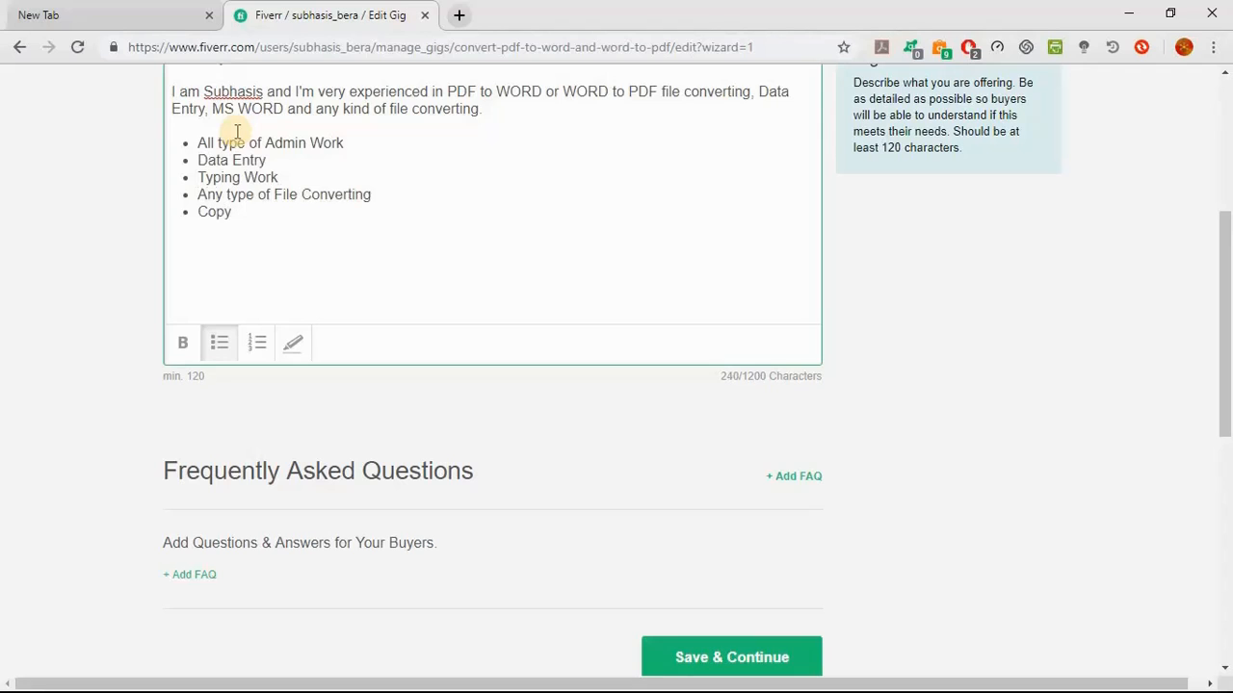
{"action": "type", "text": "& Paste"}
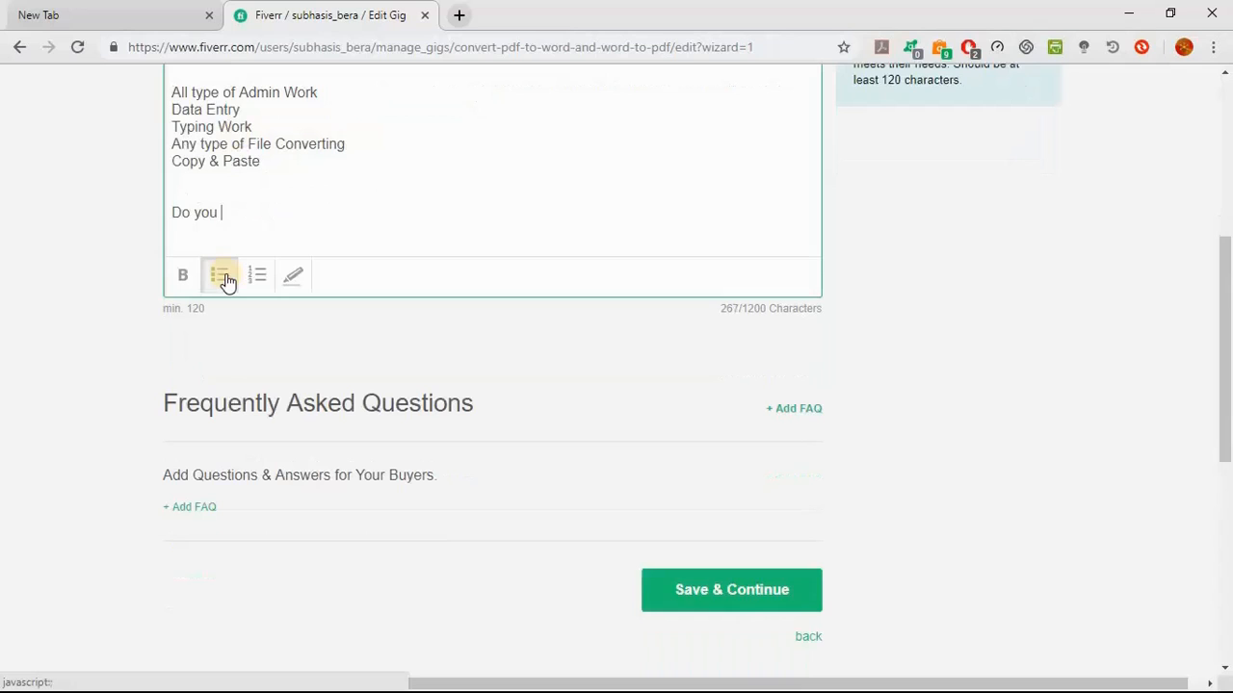
Below the list, add "Do you need to convert a different type file? Do you need to express delivery? Then you are in the right place.".
{"action": "type", "text": "need to convert a different type file"}
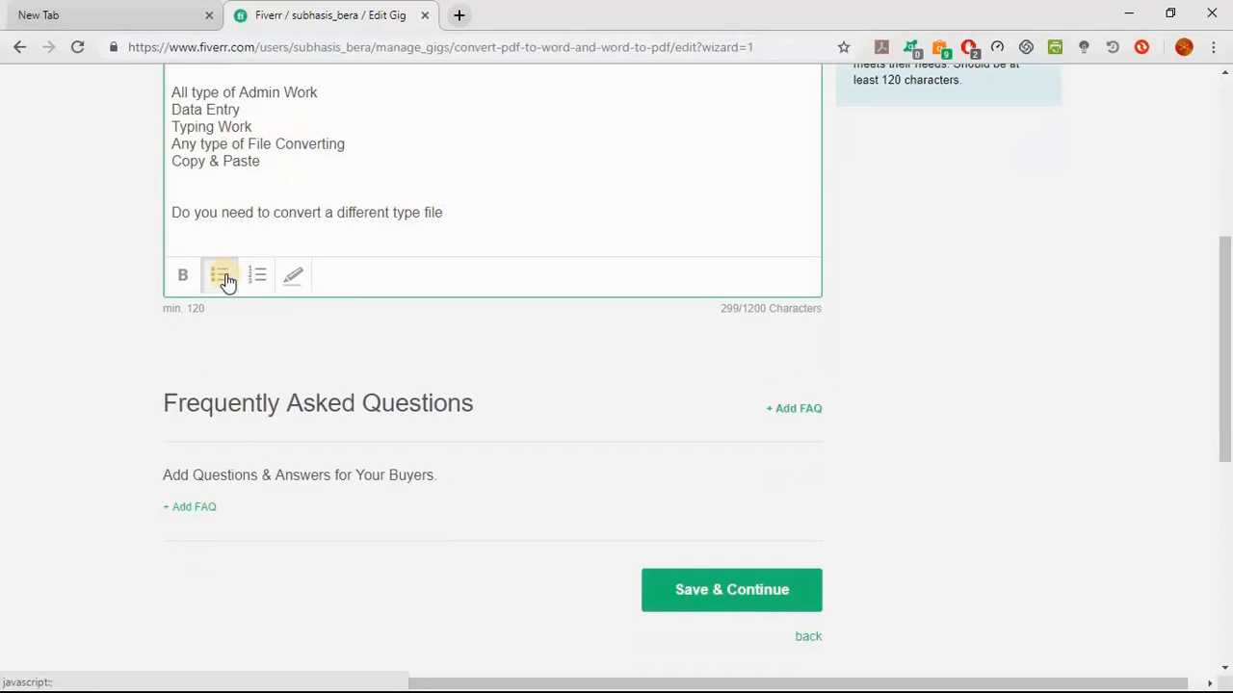
{"action": "type", "text": "? Do you need to express delivery? Then you are in the right"}
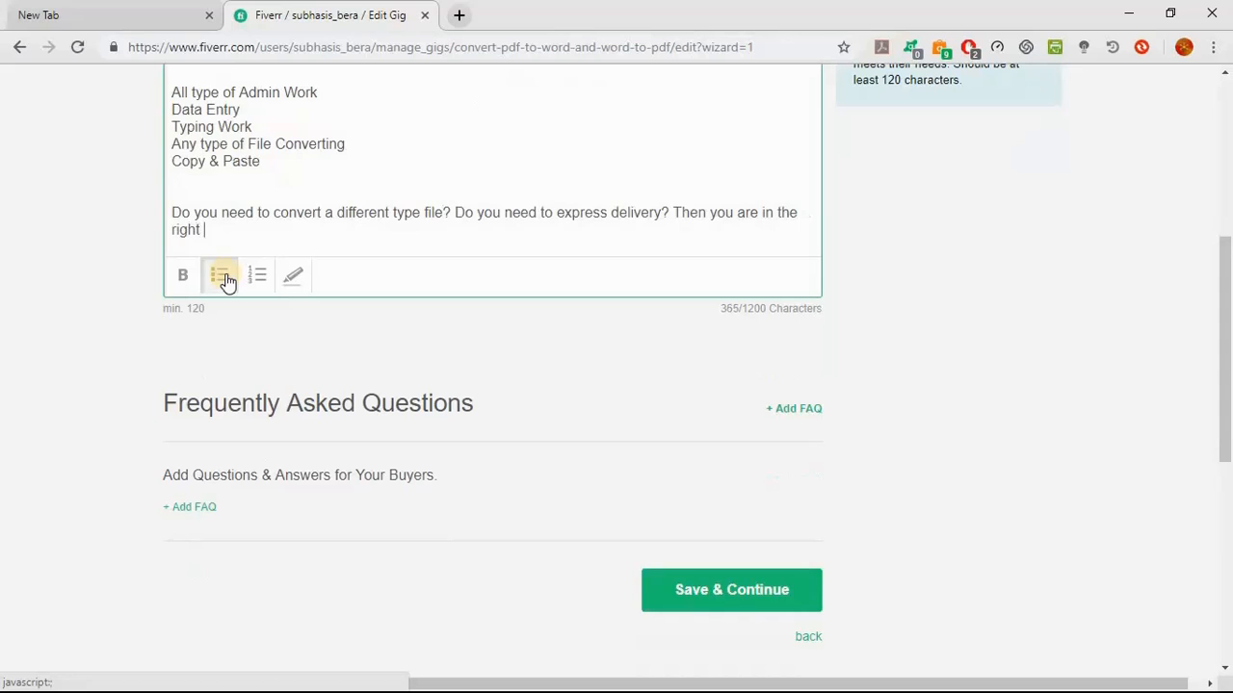
{"action": "type", "text": " place."}
Add two separate lines, "Please contact me first before you order a gig." and "Just inbox me with your work details.".
{"action": "key", "text": "Return"}
{"action": "key", "text": "Return"}
{"action": "type", "text": "Please contact me first before you order a gig"}
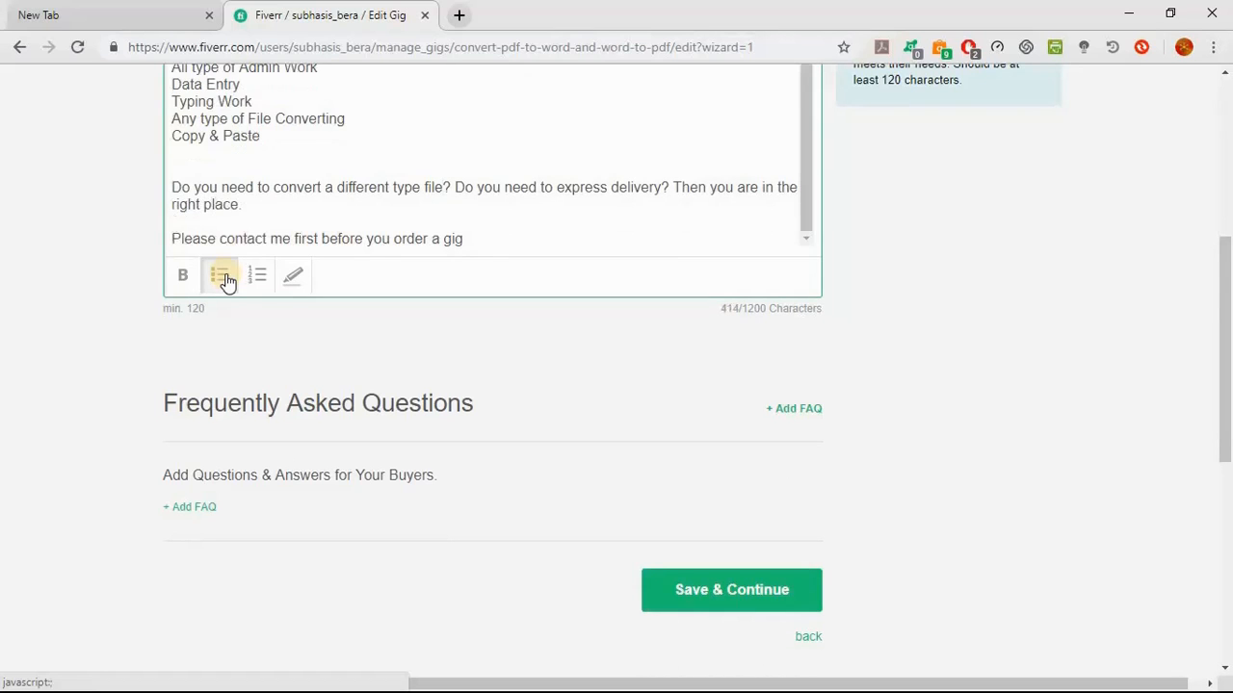
{"action": "type", "text": "."}
{"action": "key", "text": "Return"}
{"action": "key", "text": "Return"}
{"action": "type", "text": "Just i"}
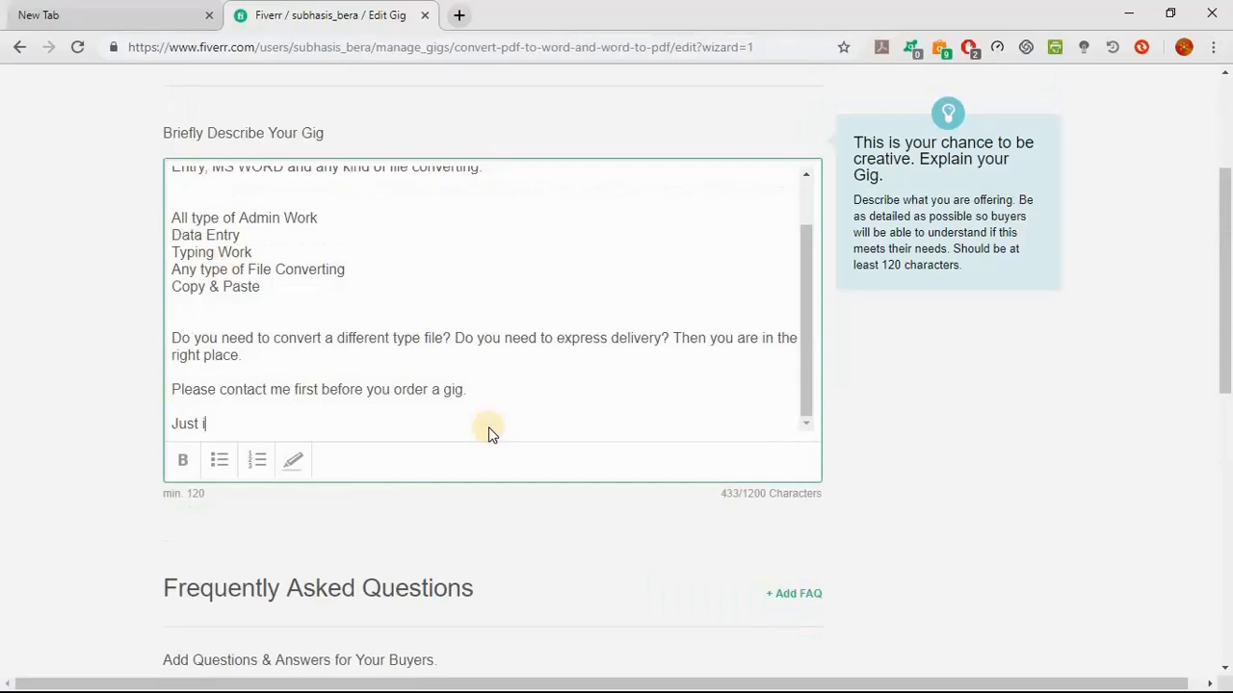
{"action": "type", "text": "nbox me with your work det"}
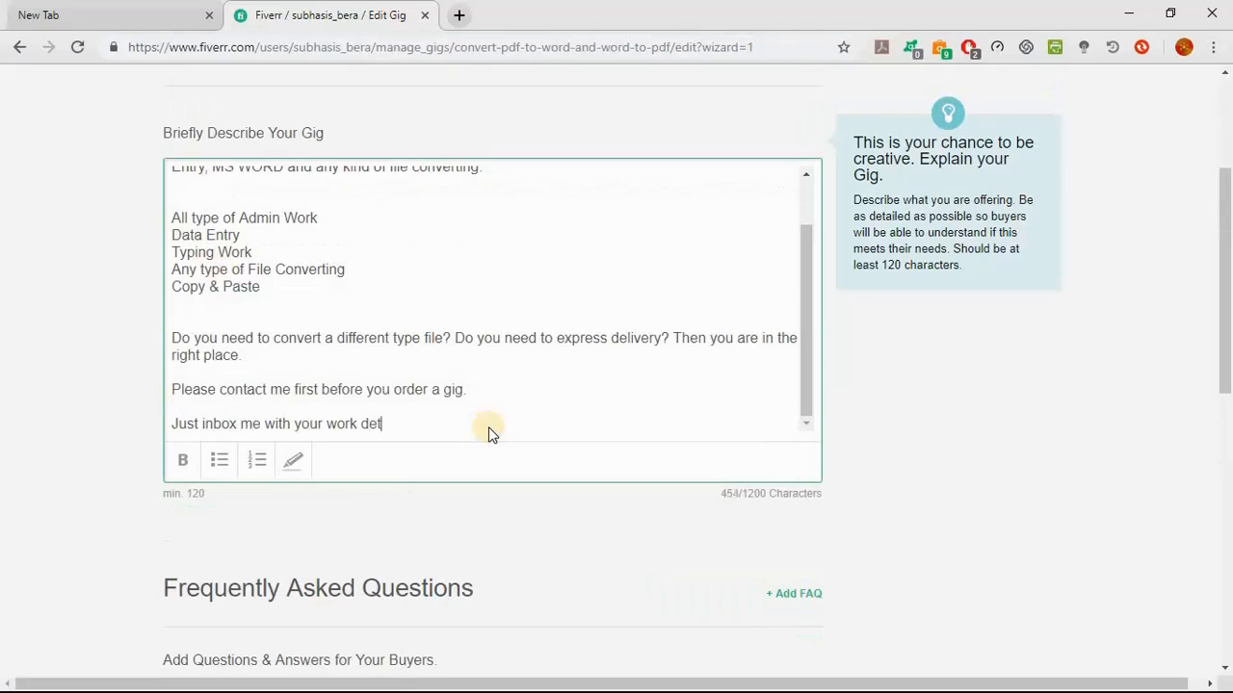
{"action": "type", "text": "ails."}
Add "You will get" followed by the lines "High Quality work", "Fast Delivery Time", "100% Accuracy and Error-Free Work" and "100% Satisfaction or Refund".
{"action": "key", "text": "Return"}
{"action": "type", "text": "You"}
{"action": "type", "text": "will get High Quality work"}
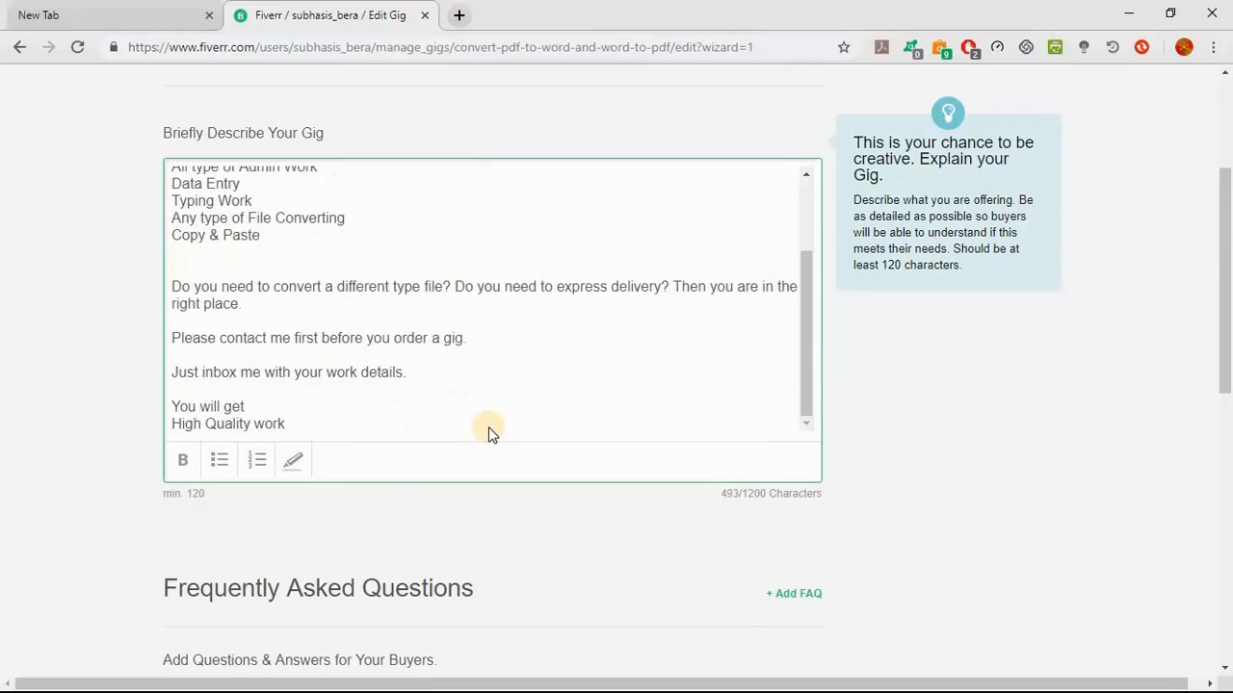
{"action": "key", "text": "Return"}
{"action": "type", "text": "Fa"}
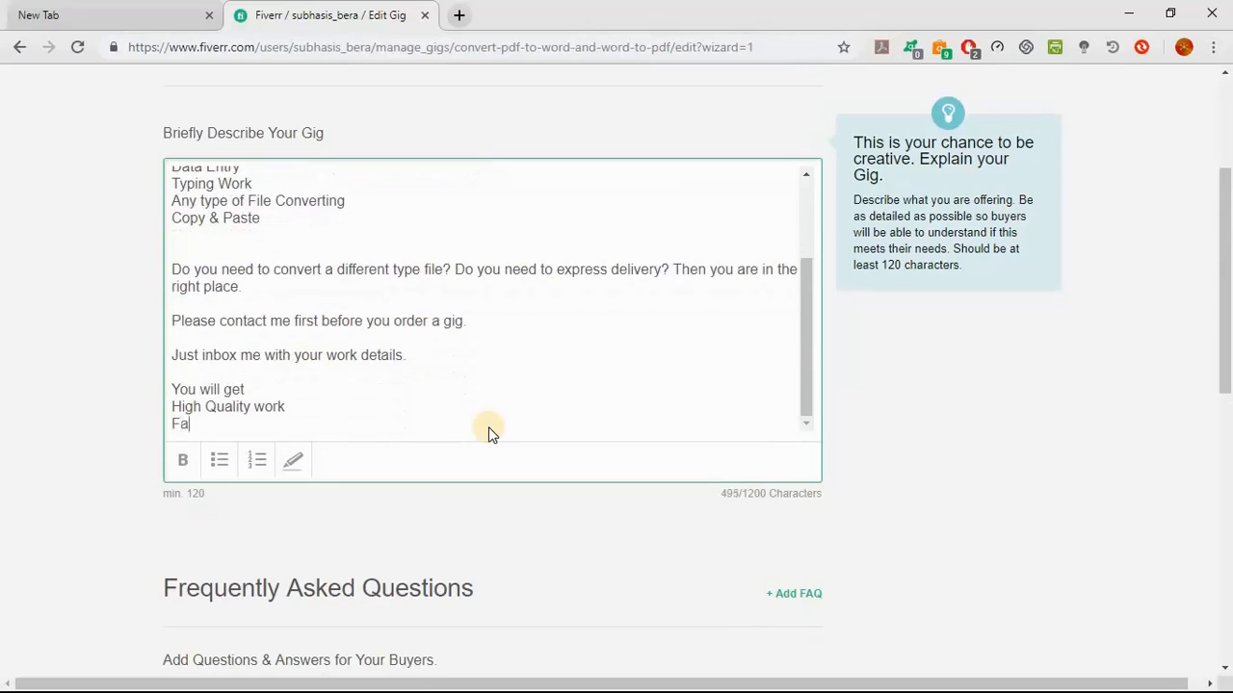
{"action": "type", "text": "st"}
{"action": "type", "text": "Delivery Time 100% Accuracy and"}
{"action": "type", "text": "Error-Free"}
{"action": "type", "text": "Work 100% Satisfaction or Refu"}
{"action": "type", "text": "nd"}
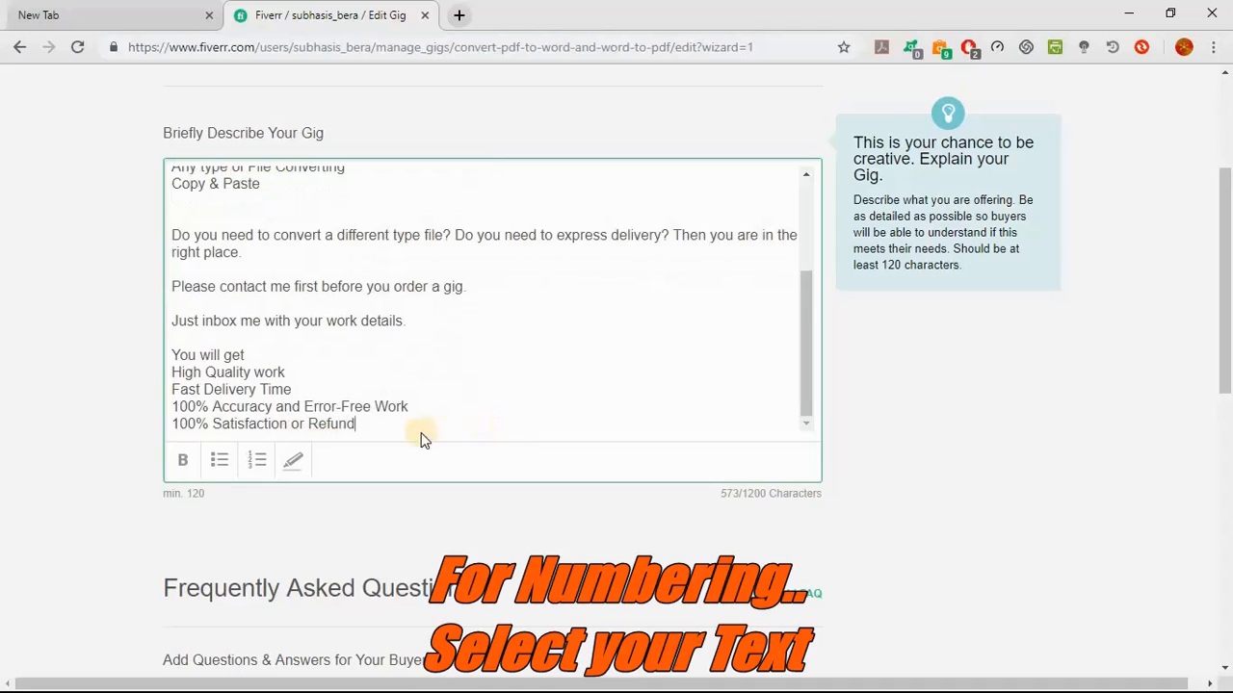
Format the four benefit lines as a numbered list and bold them together with the "You will get" line.
{"action": "left_click_drag", "start_coordinate": [173, 373], "coordinate": [346, 438]}
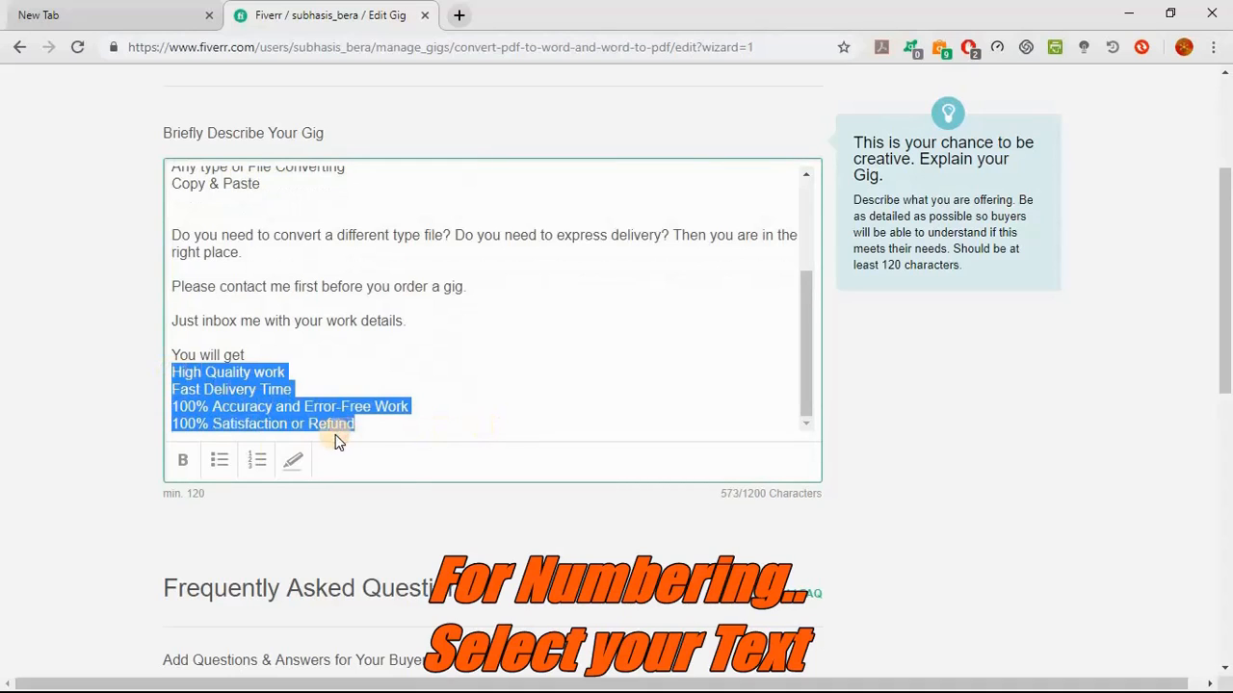
{"action": "left_click", "coordinate": [248, 469]}
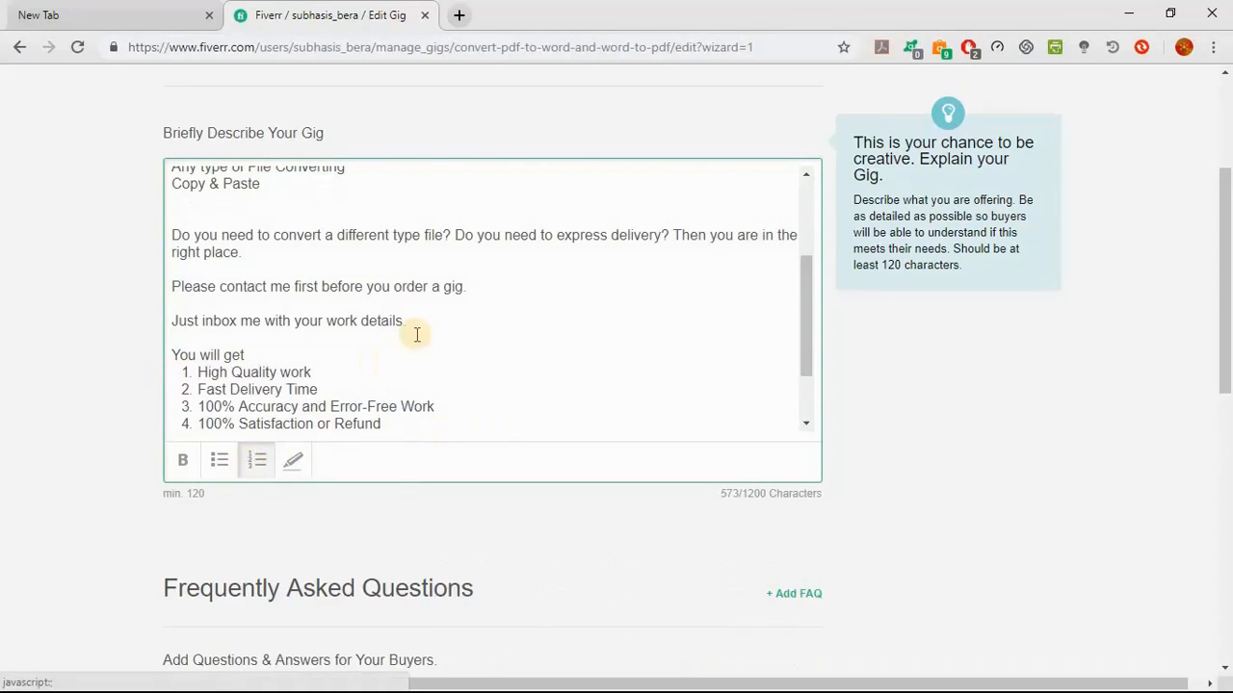
{"action": "left_click_drag", "start_coordinate": [396, 423], "coordinate": [166, 345]}
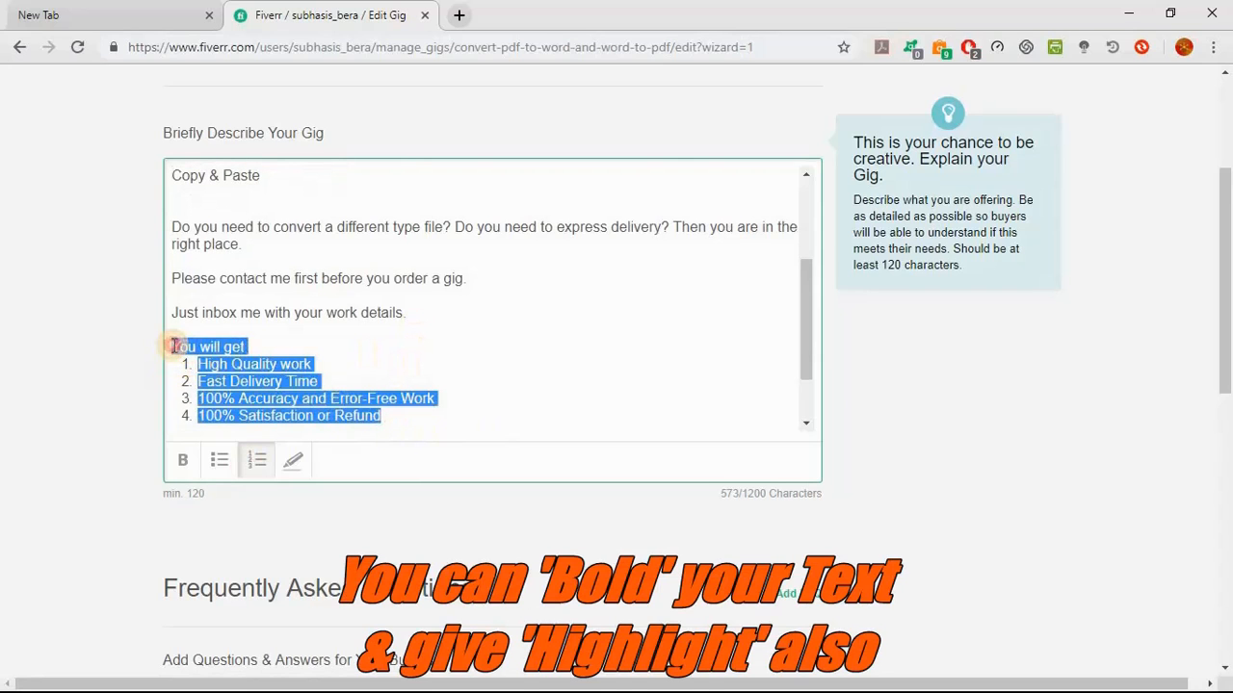
{"action": "left_click", "coordinate": [187, 458]}
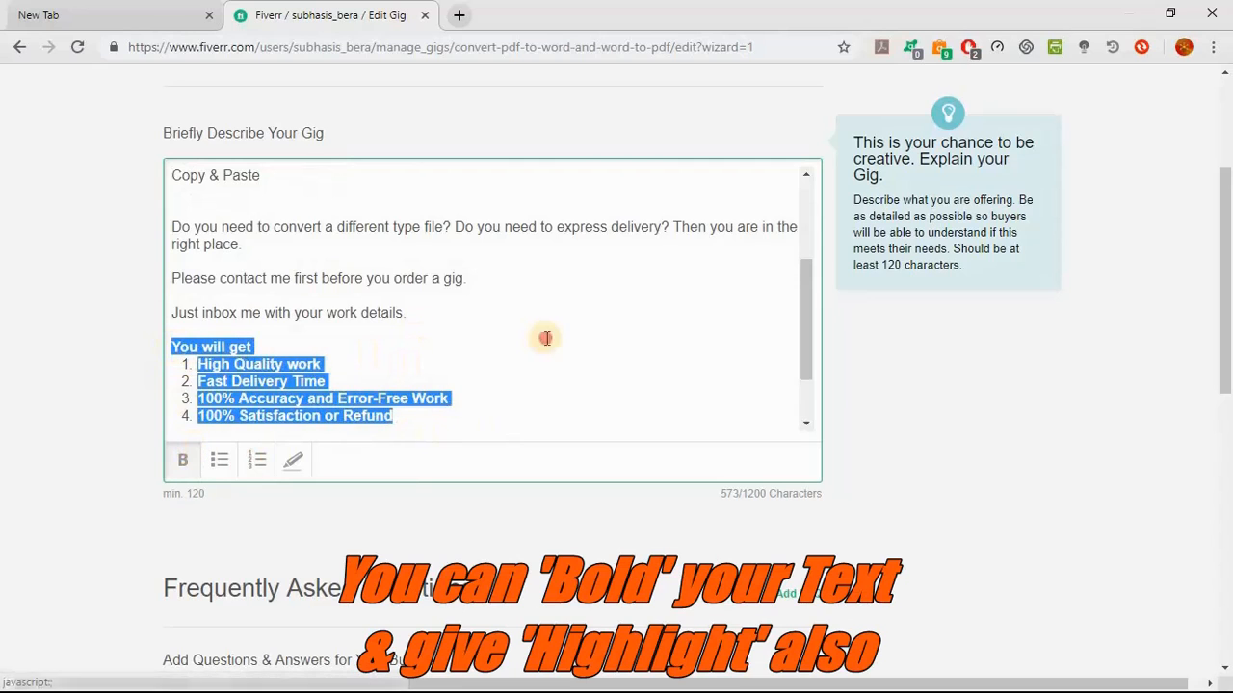
Format the service lines from "All type of Admin Work" to "Copy & Paste" as a bulleted list.
{"action": "scroll", "coordinate": [261, 352], "scroll_direction": "up", "scroll_amount": 2}
{"action": "left_click", "coordinate": [261, 348]}
{"action": "left_click_drag", "start_coordinate": [261, 349], "coordinate": [171, 272]}
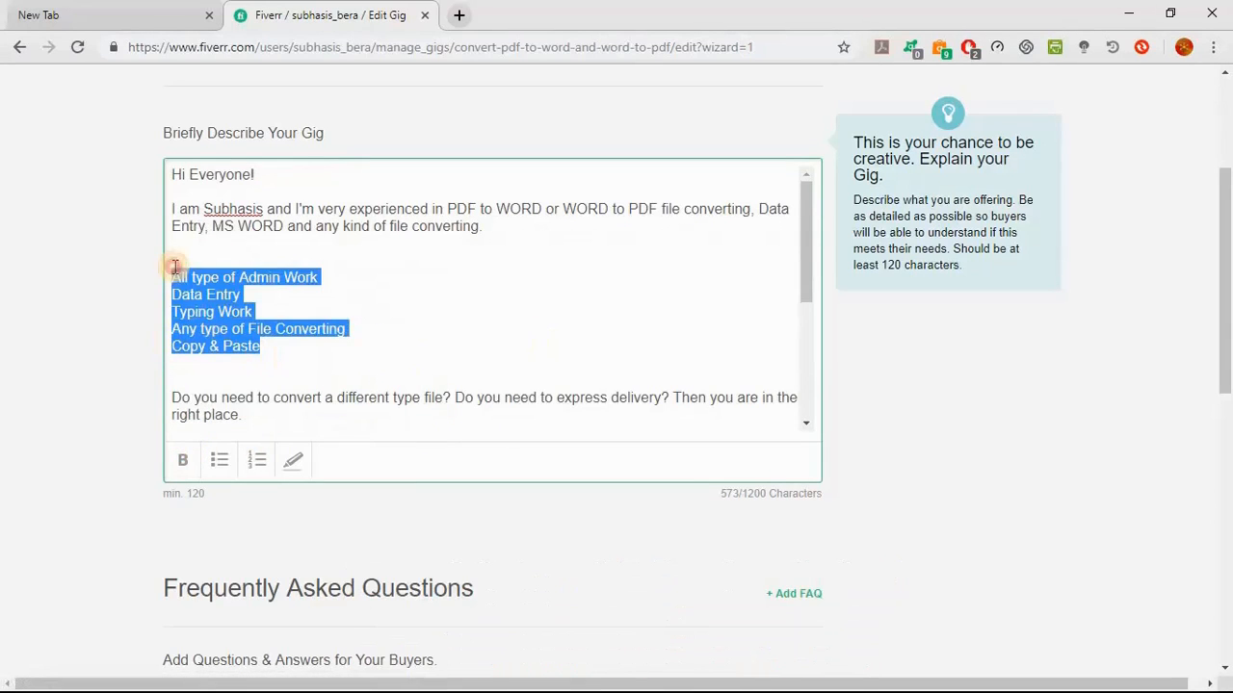
{"action": "left_click", "coordinate": [223, 466]}
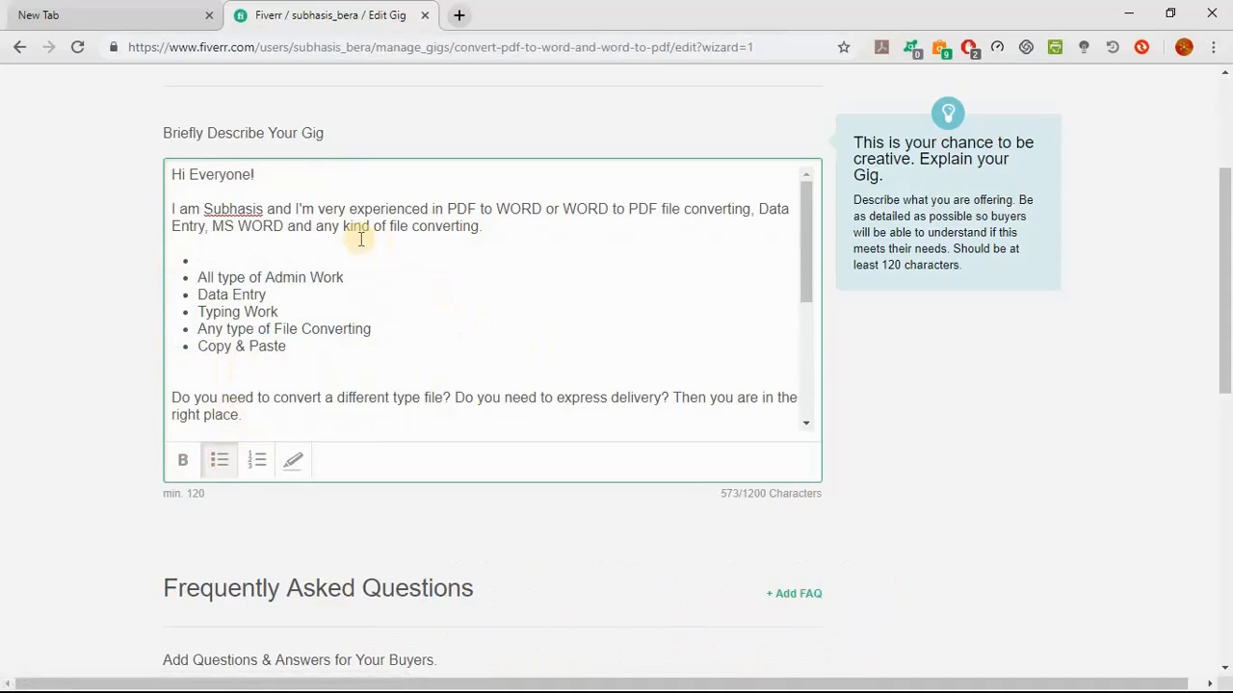
Bold and highlight the greeting "Hi Everyone!" at the start of the gig description.
{"action": "left_click_drag", "start_coordinate": [258, 174], "coordinate": [127, 174]}
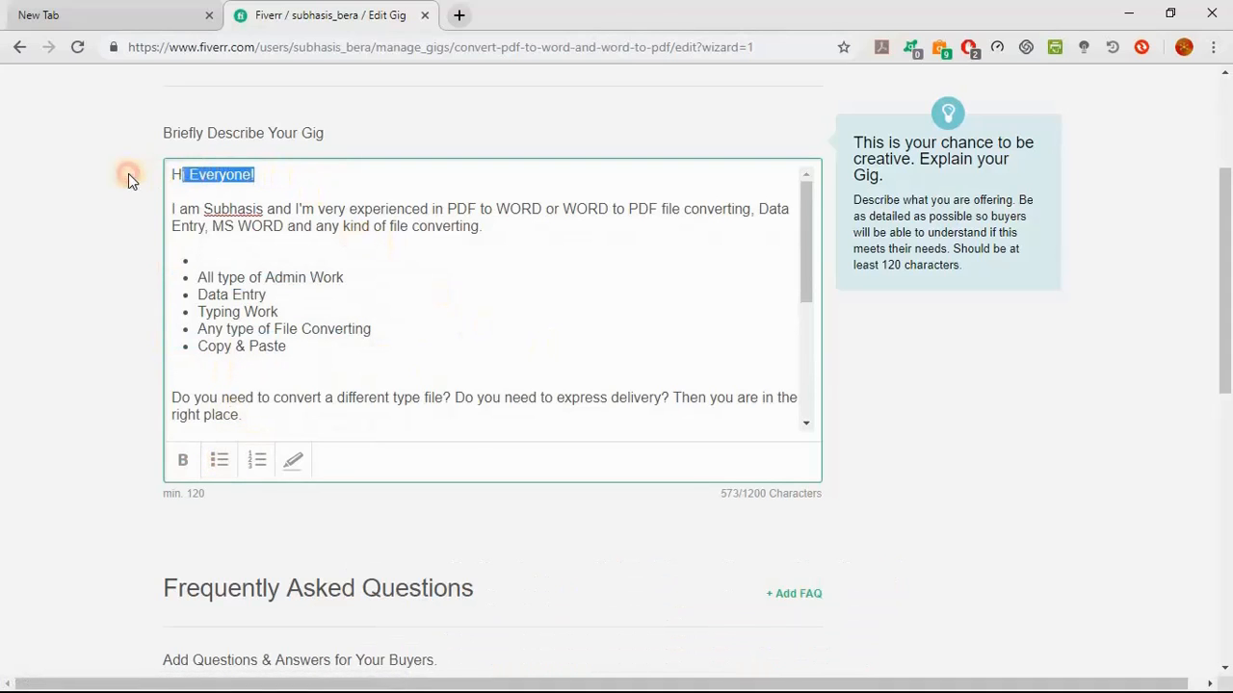
{"action": "left_click", "coordinate": [183, 465]}
{"action": "left_click", "coordinate": [292, 465]}
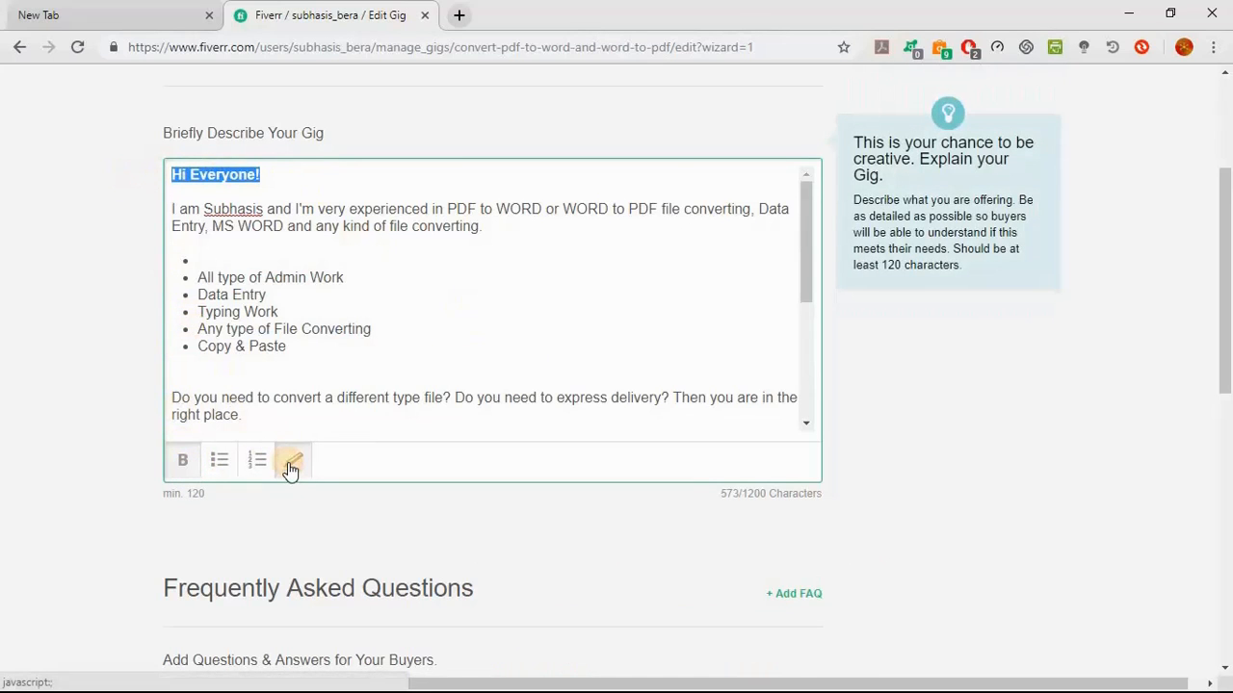
{"action": "left_click", "coordinate": [382, 309]}
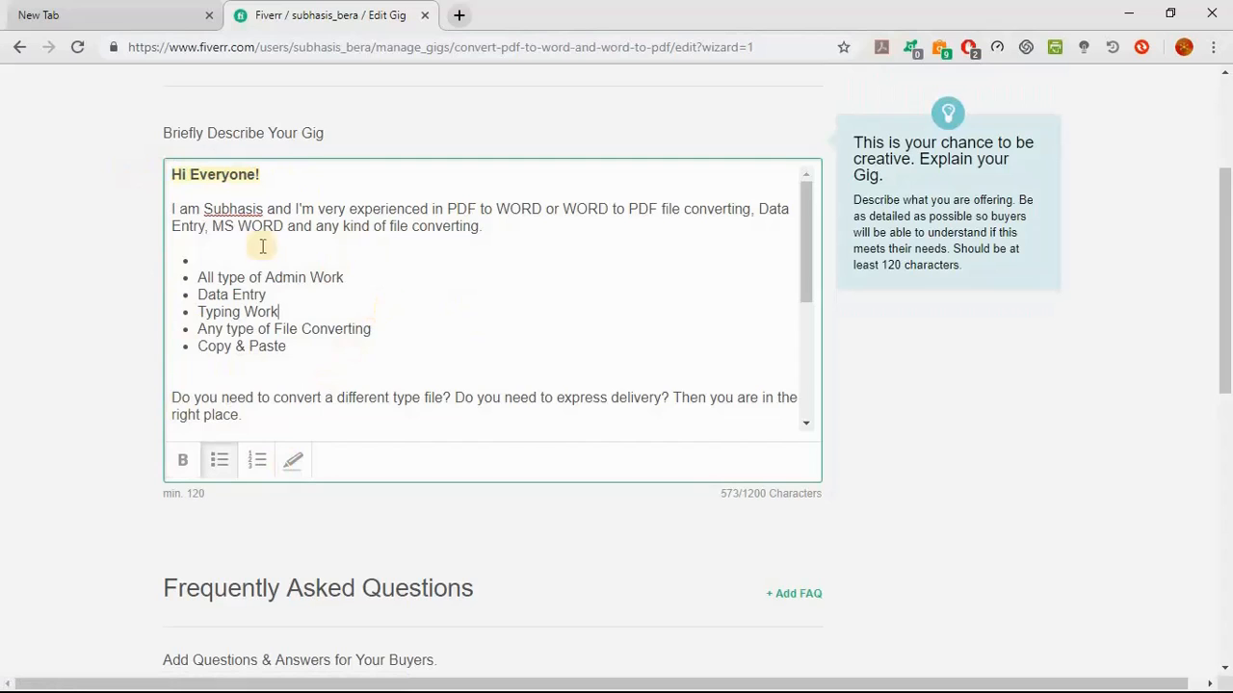
Bold and highlight "PDF to WORD or WORD to PDF file converting" and "Data Entry, MS WORD and any kind of file converting.".
{"action": "left_click", "coordinate": [445, 209]}
{"action": "left_click_drag", "start_coordinate": [460, 209], "coordinate": [749, 215]}
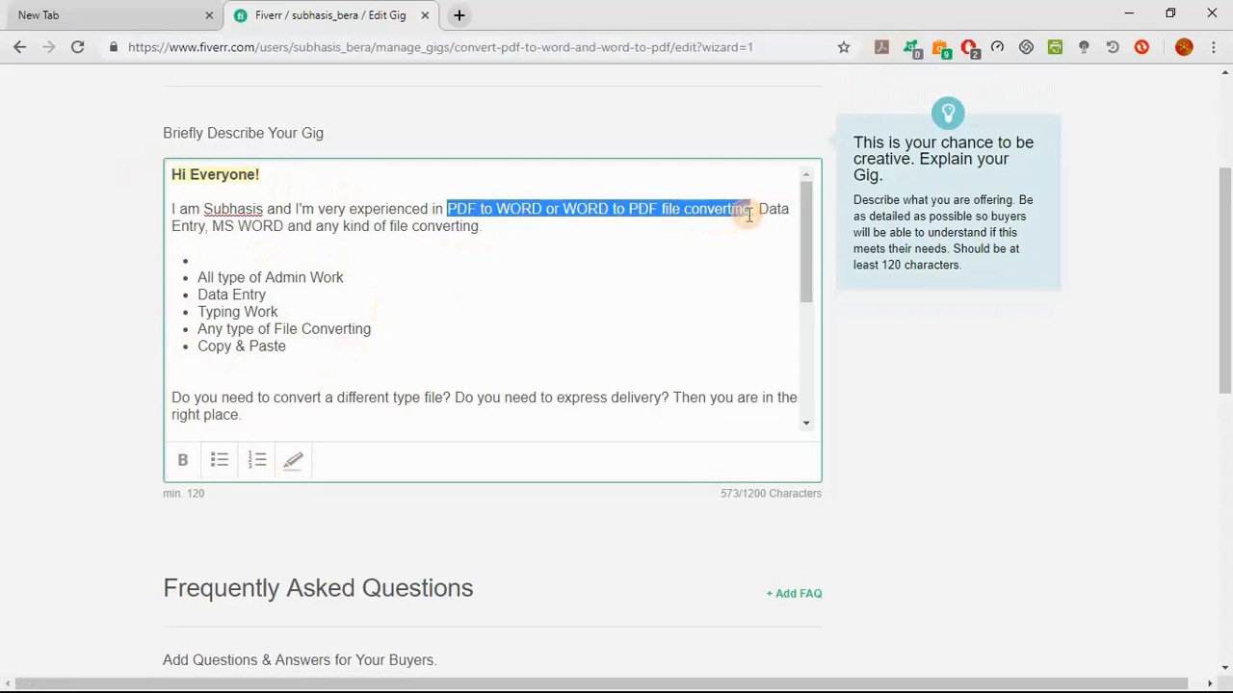
{"action": "left_click", "coordinate": [183, 460]}
{"action": "left_click", "coordinate": [291, 466]}
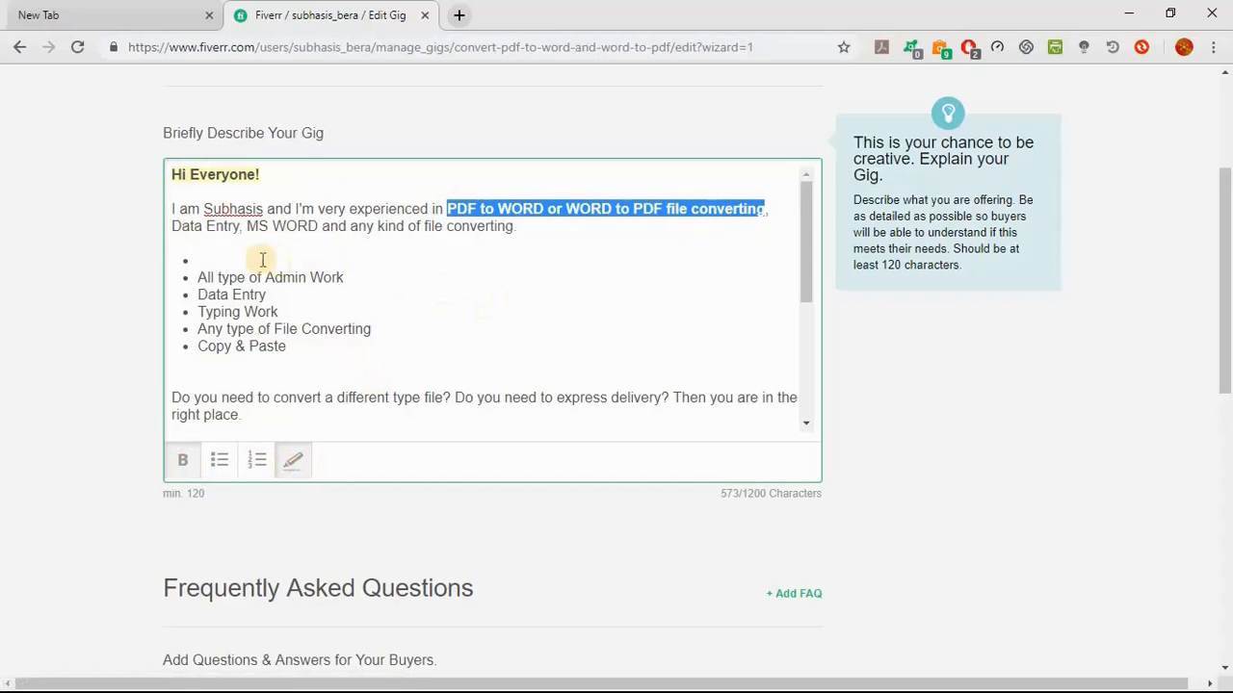
Bold the self-introduction up to "very experienced" and the bulleted service lines, removing the empty bullet above them.
{"action": "left_click_drag", "start_coordinate": [171, 209], "coordinate": [427, 208]}
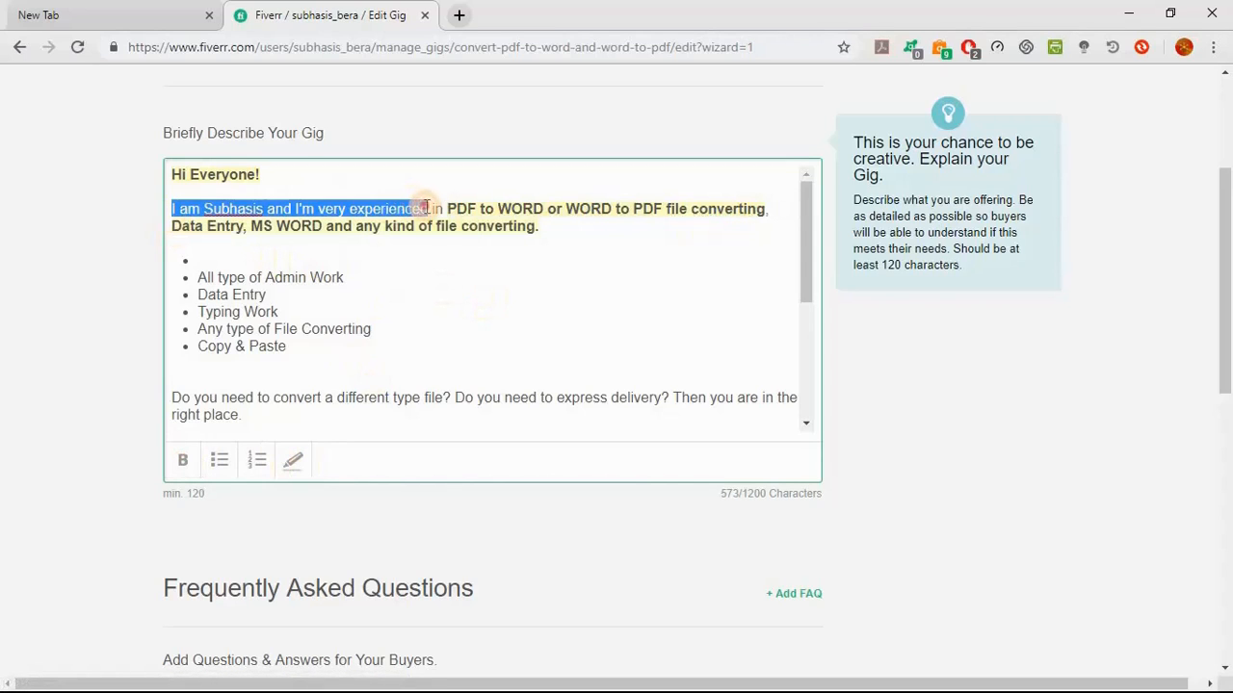
{"action": "left_click", "coordinate": [189, 464]}
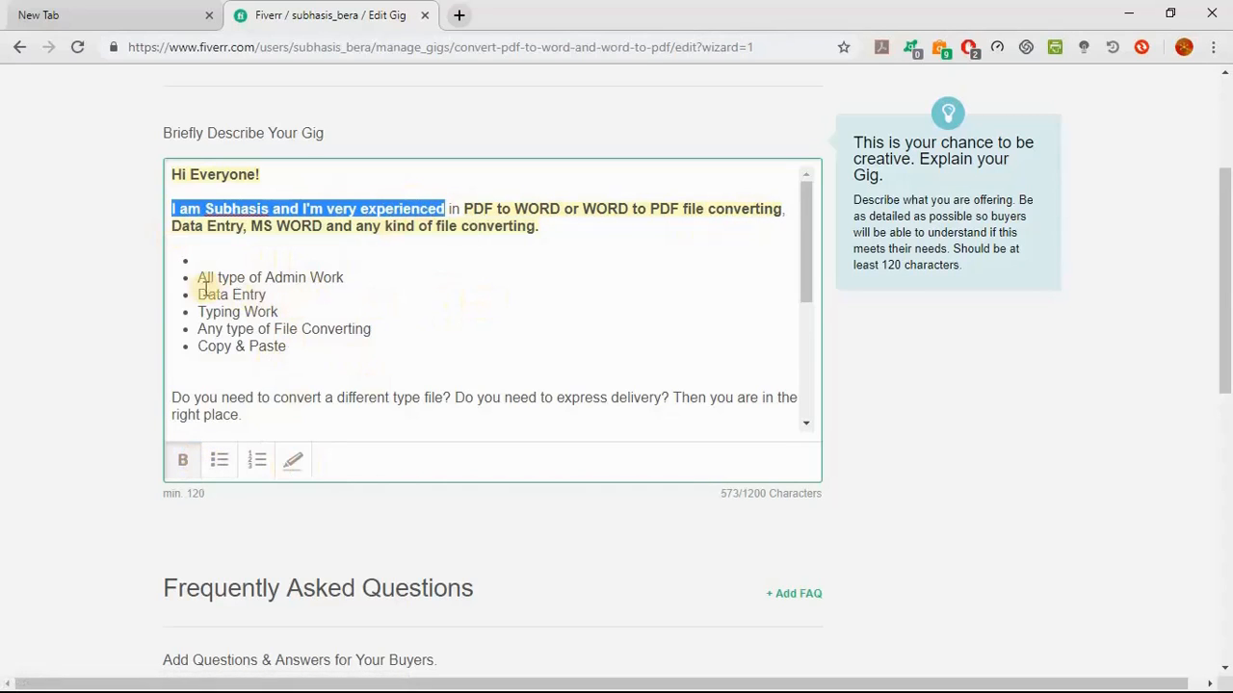
{"action": "left_click", "coordinate": [190, 462]}
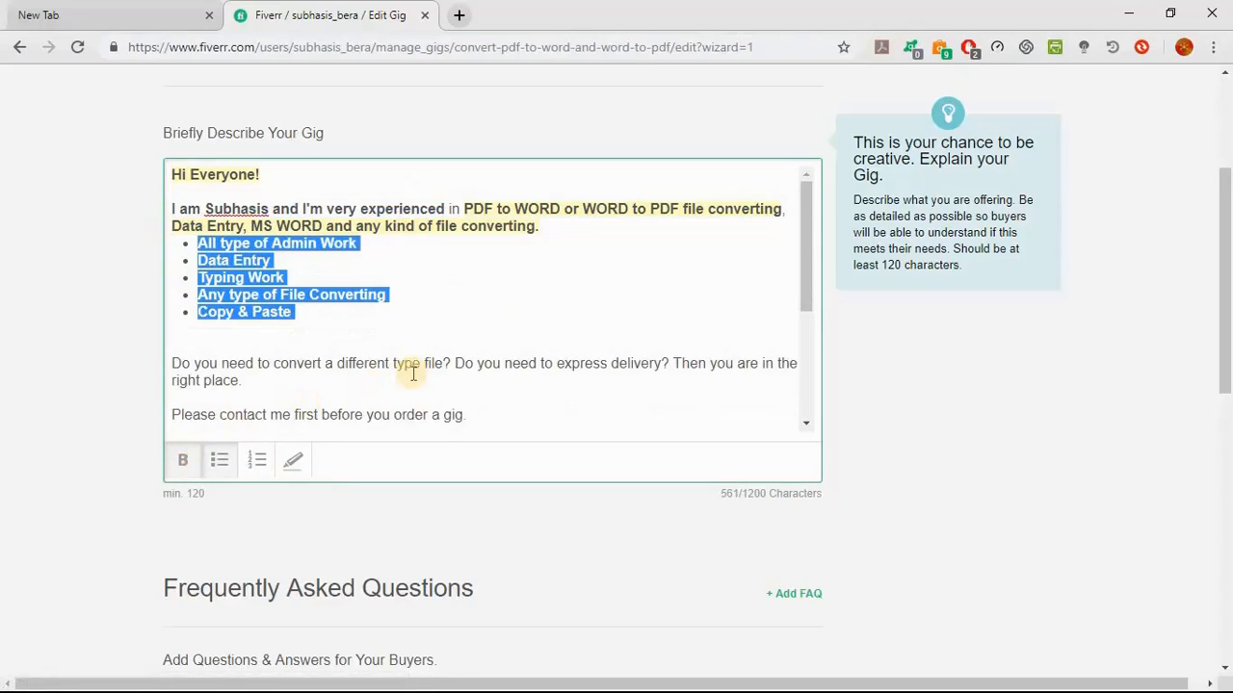
Bold the "different type file?" question; bold and highlight "Do you need to express delivery?", "the right place." and the "Please contact me first" line.
{"action": "left_click_drag", "start_coordinate": [456, 363], "coordinate": [667, 364]}
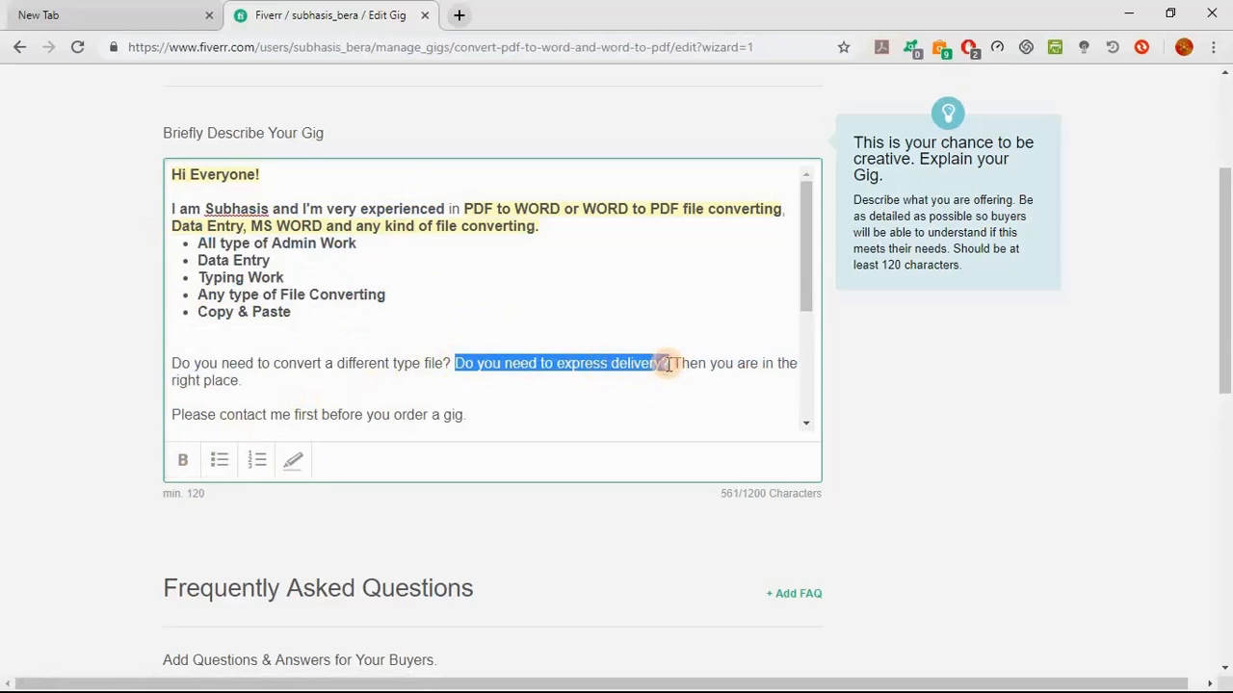
{"action": "left_click", "coordinate": [183, 460]}
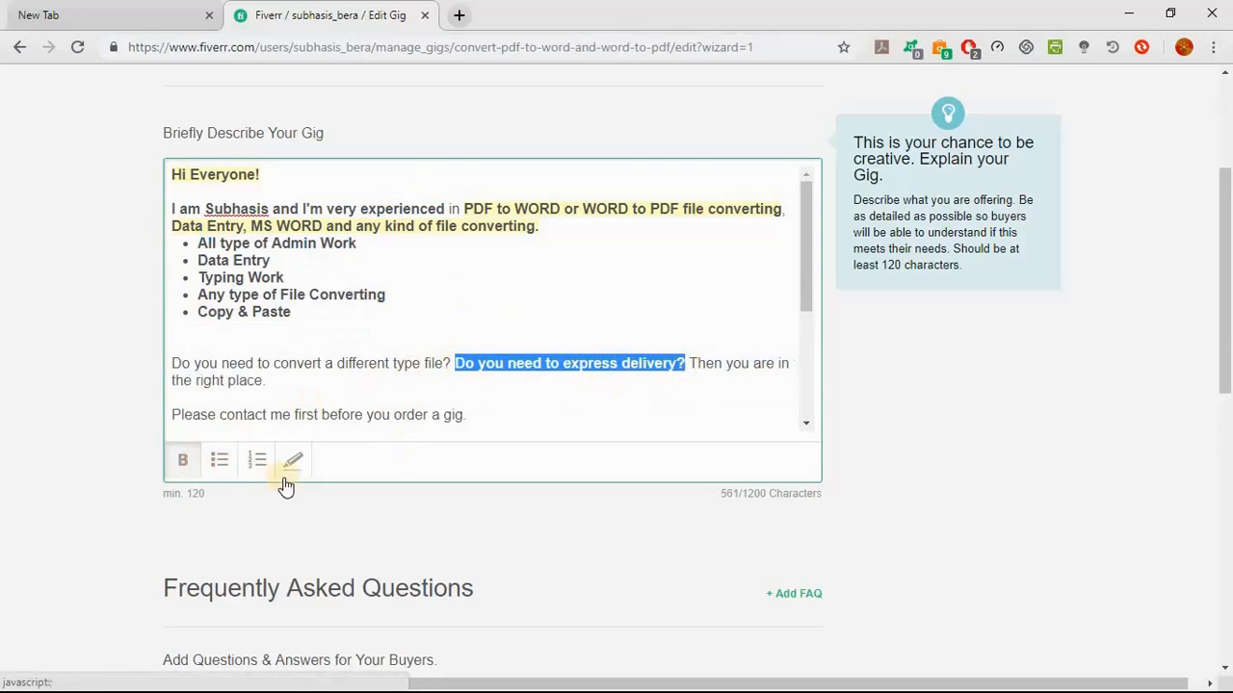
{"action": "left_click", "coordinate": [291, 462]}
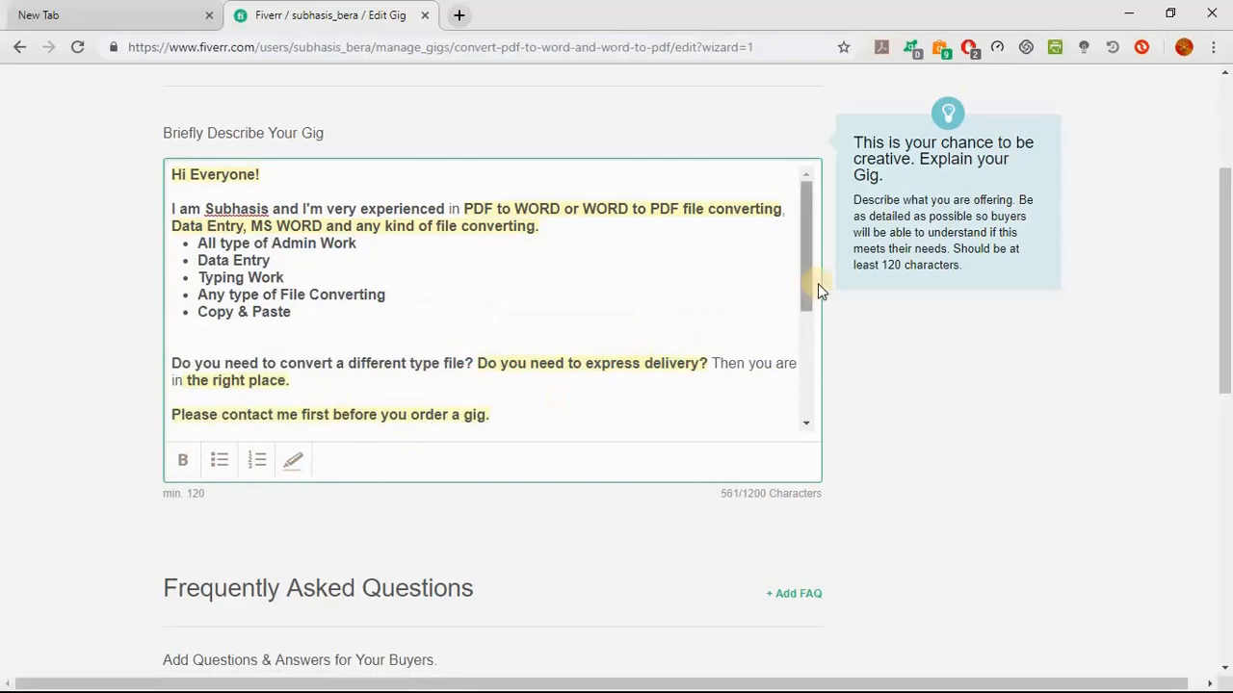
Review the rest of the formatted description, then save it and continue to the gig's requirements.
{"action": "left_click_drag", "start_coordinate": [808, 291], "coordinate": [807, 392]}
{"action": "scroll", "coordinate": [665, 303], "scroll_direction": "up", "scroll_amount": 3}
{"action": "scroll", "coordinate": [666, 302], "scroll_direction": "down", "scroll_amount": 3}
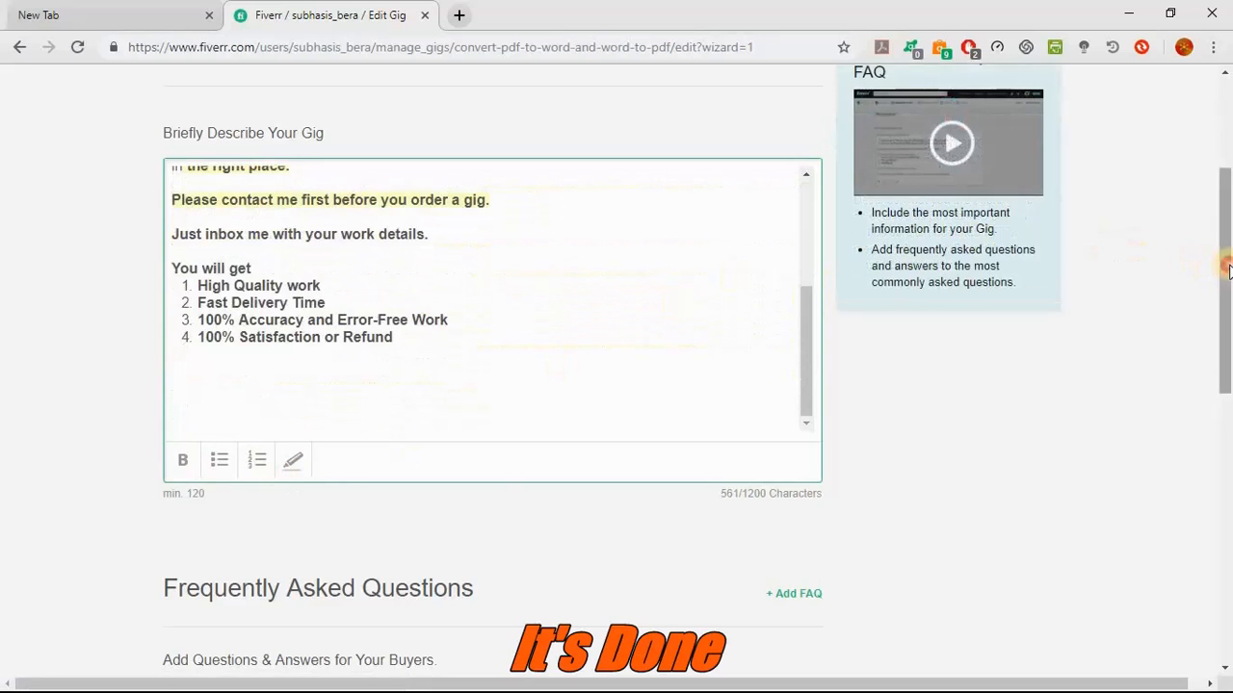
{"action": "left_click_drag", "start_coordinate": [1228, 271], "coordinate": [1227, 399]}
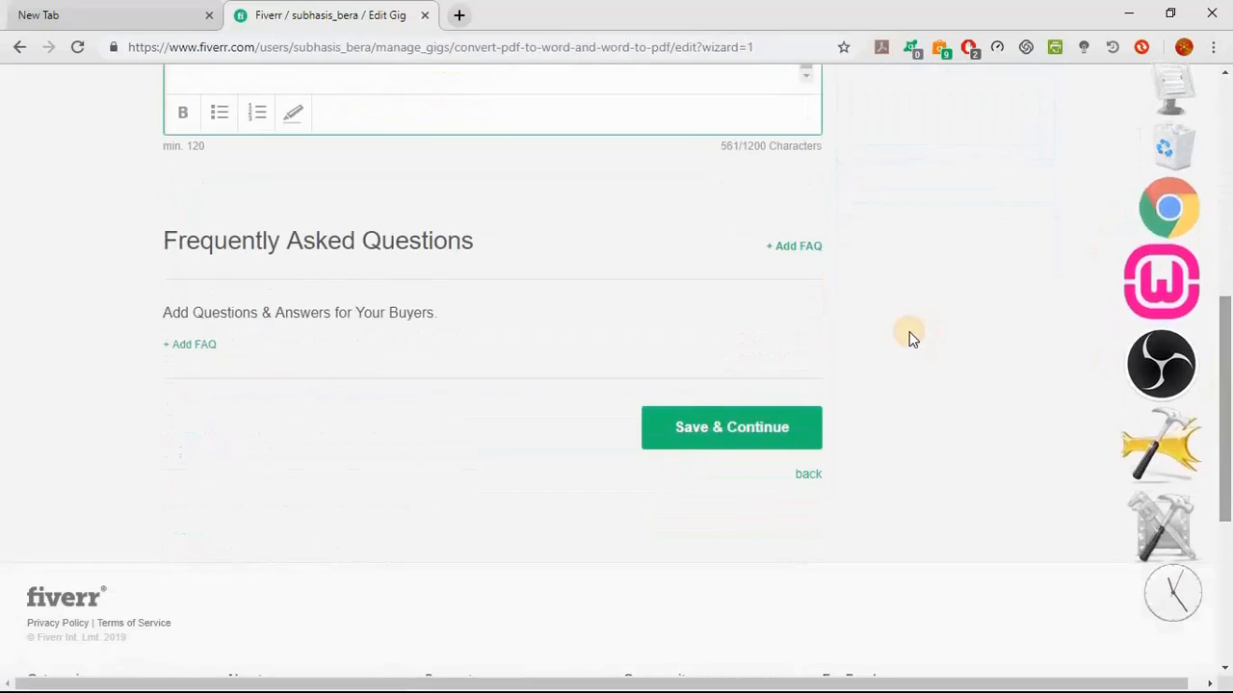
{"action": "left_click", "coordinate": [761, 429]}
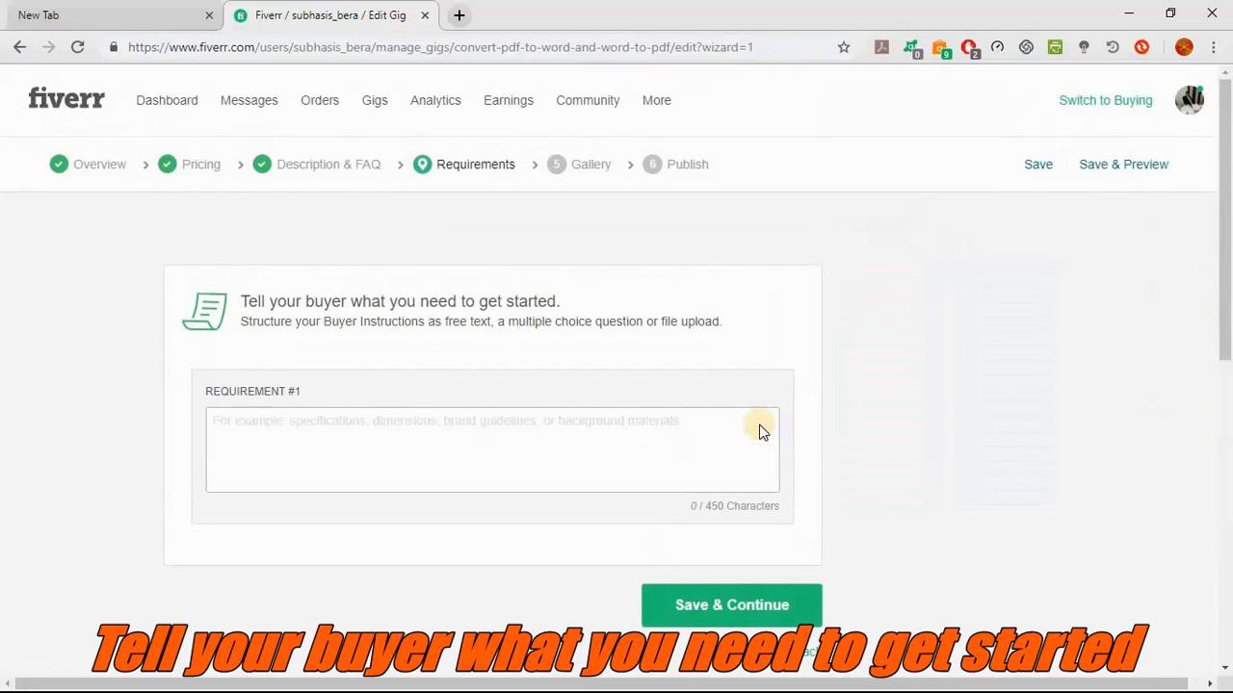
Add "Work Document" as the first buyer requirement with a free-text answer that is not mandatory.
{"action": "left_click", "coordinate": [318, 455]}
{"action": "type", "text": "Wo"}
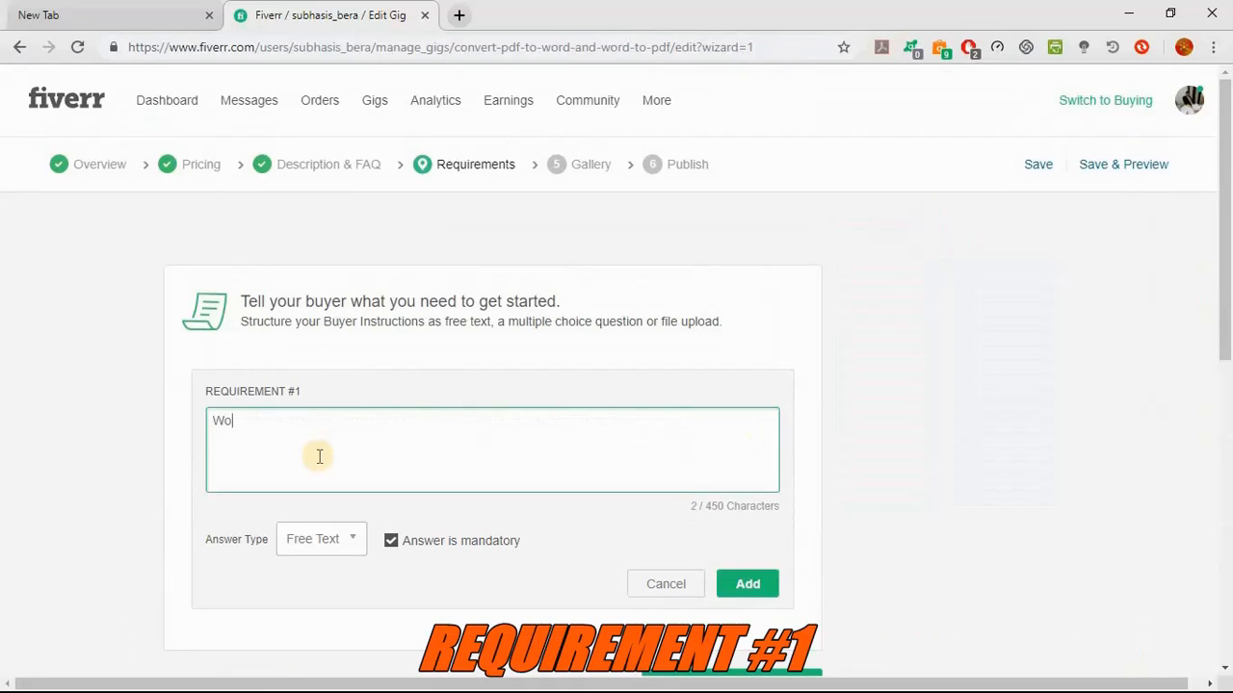
{"action": "type", "text": "rk"}
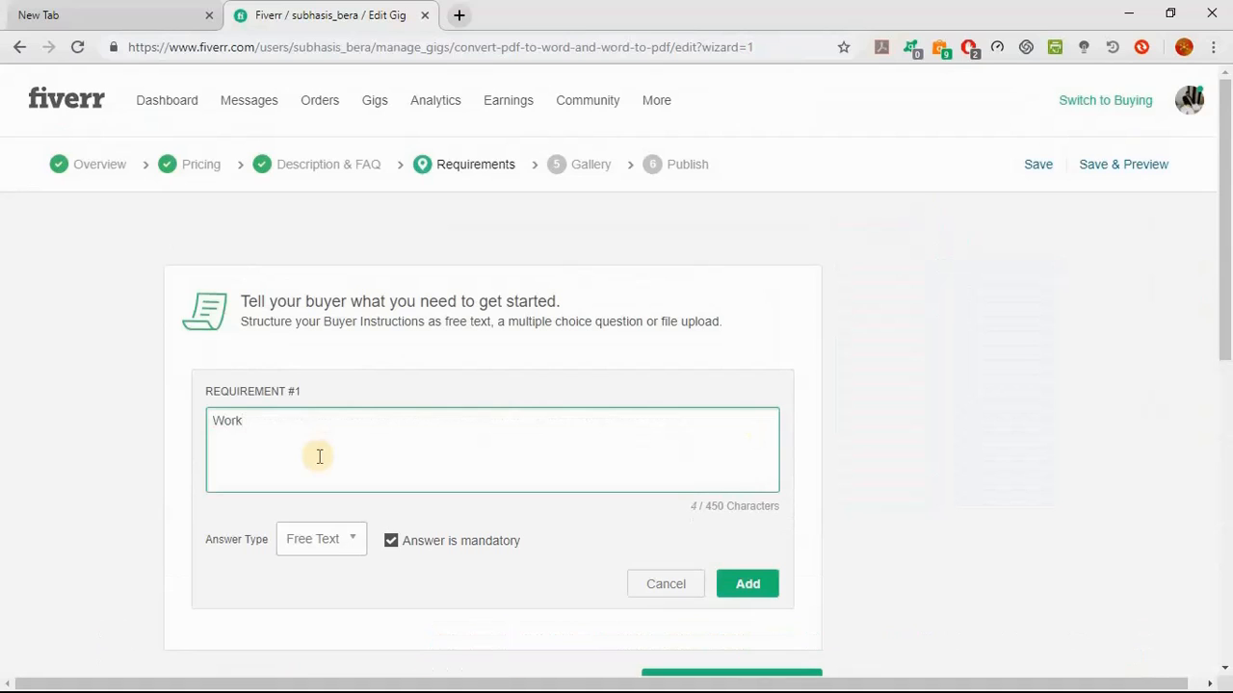
{"action": "type", "text": " Document"}
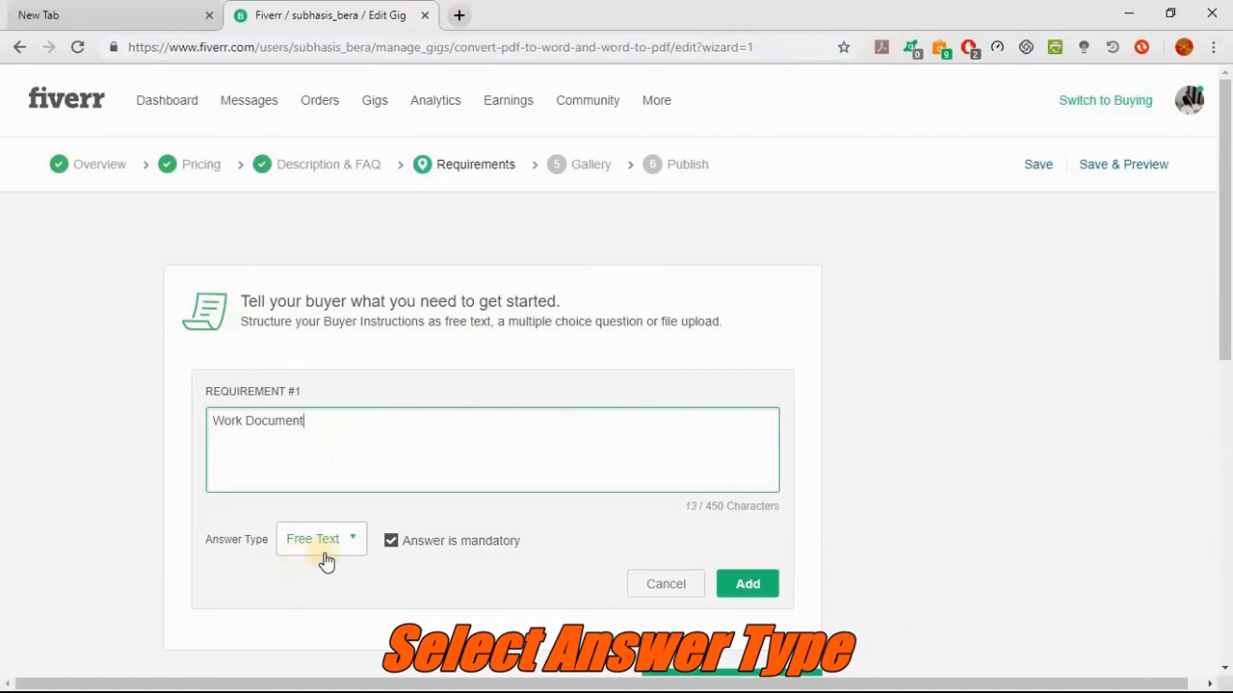
{"action": "left_click", "coordinate": [391, 540]}
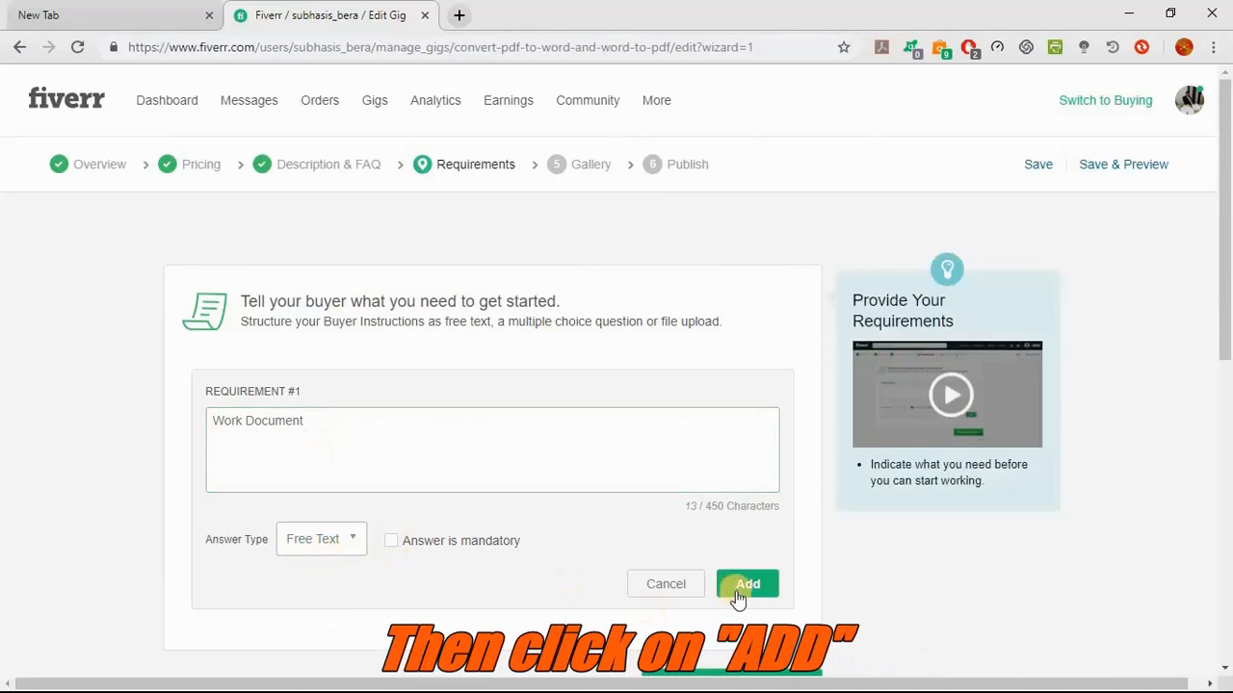
{"action": "left_click", "coordinate": [738, 592]}
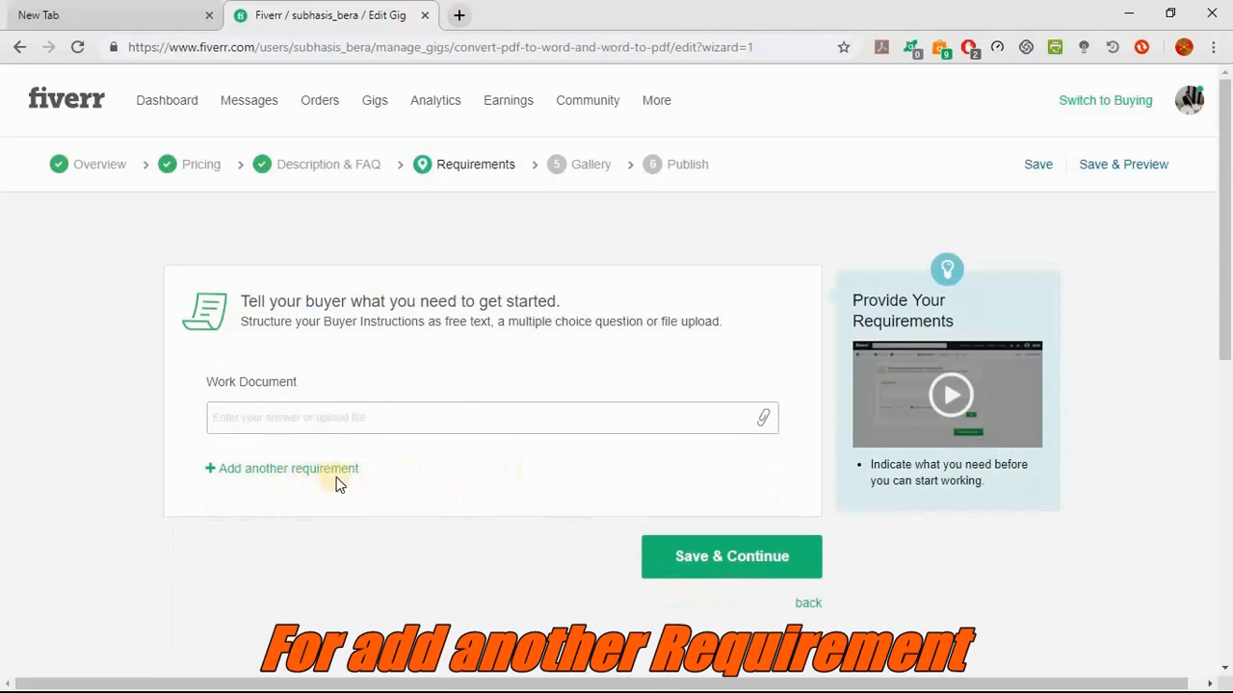
Add a second buyer requirement "Work Detail" with the Attached File answer type and no mandatory answer.
{"action": "left_click", "coordinate": [281, 474]}
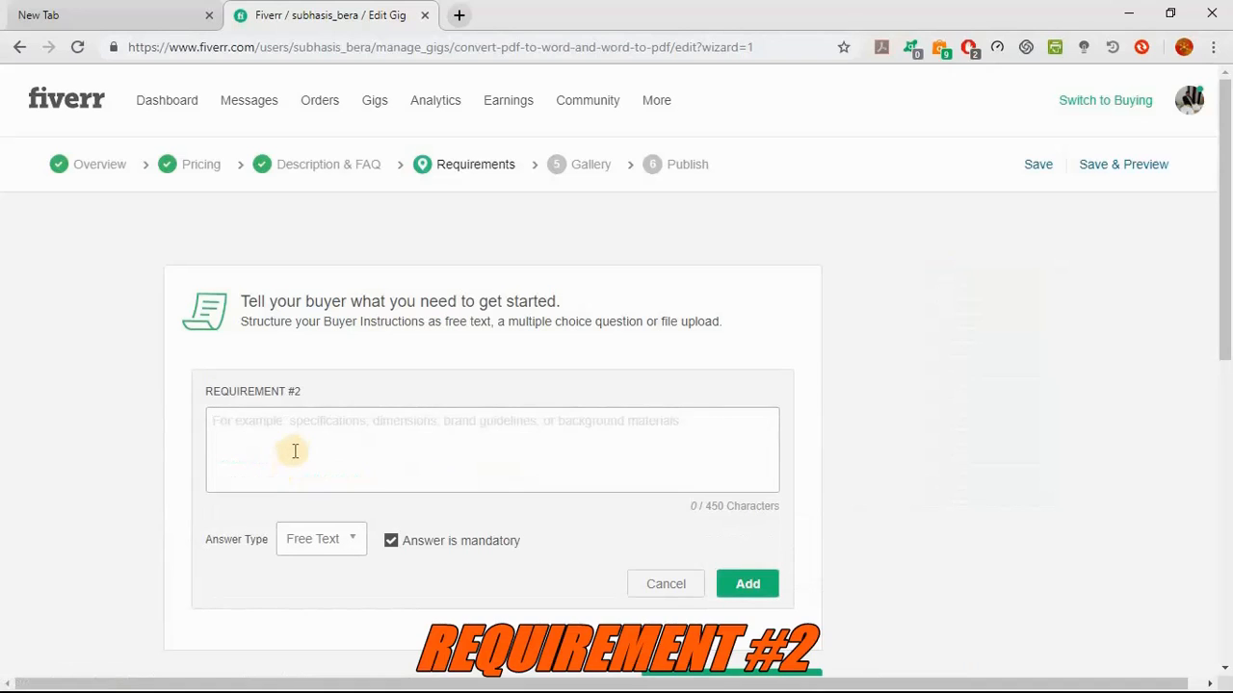
{"action": "left_click", "coordinate": [295, 451]}
{"action": "type", "text": "Work "}
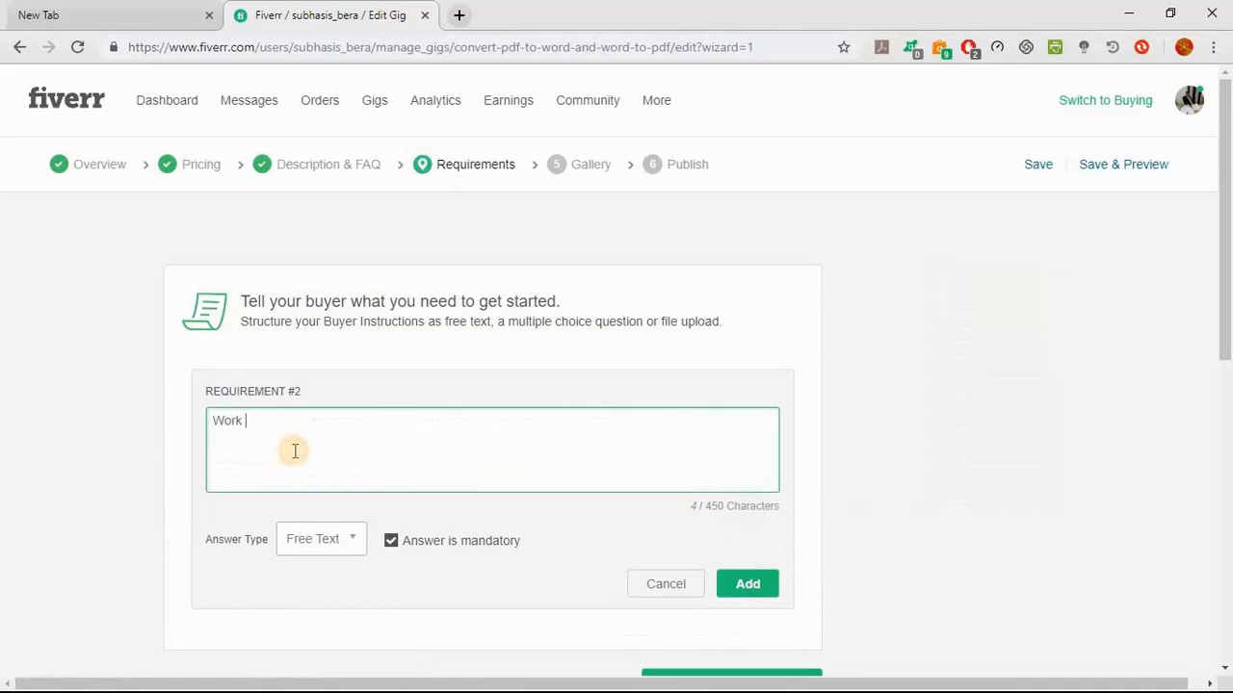
{"action": "type", "text": "Detail"}
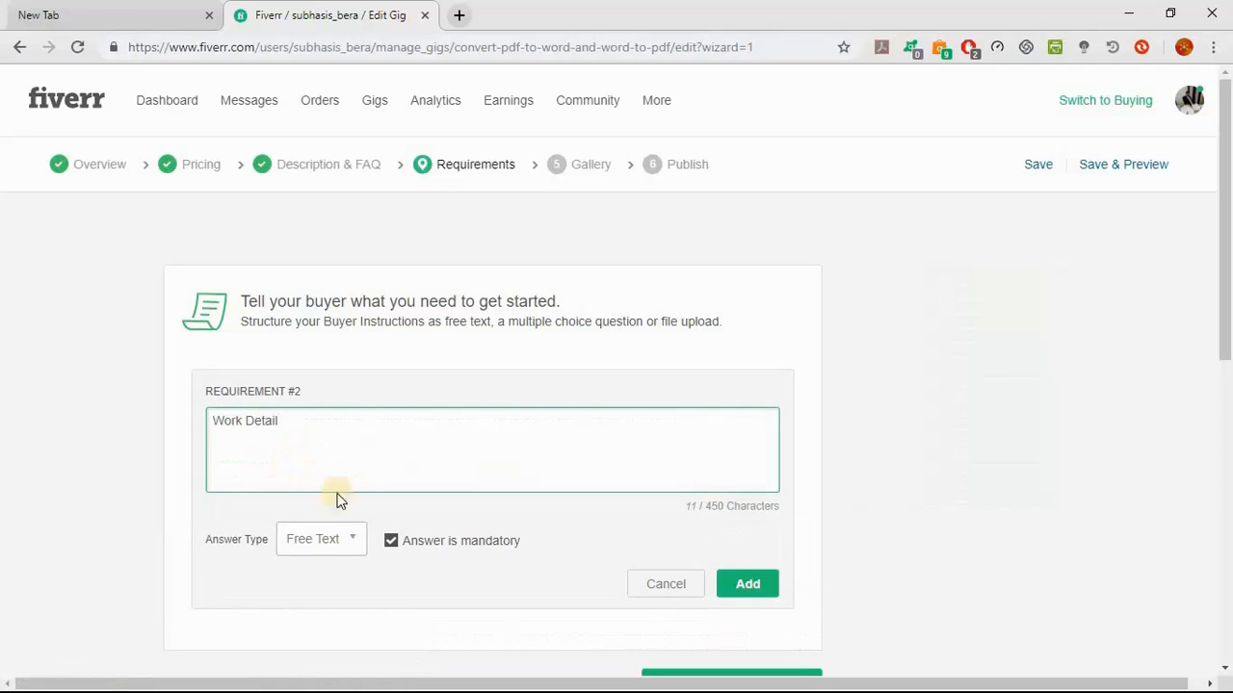
{"action": "left_click", "coordinate": [343, 541]}
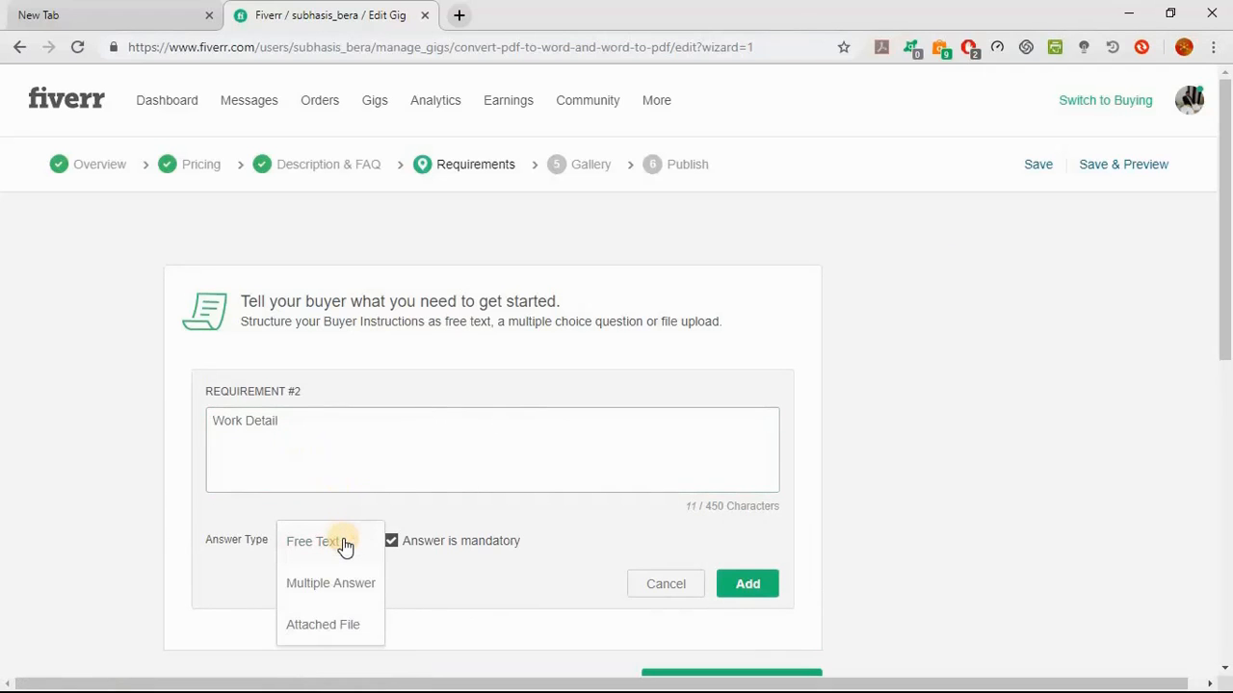
{"action": "left_click", "coordinate": [329, 628]}
{"action": "left_click", "coordinate": [412, 542]}
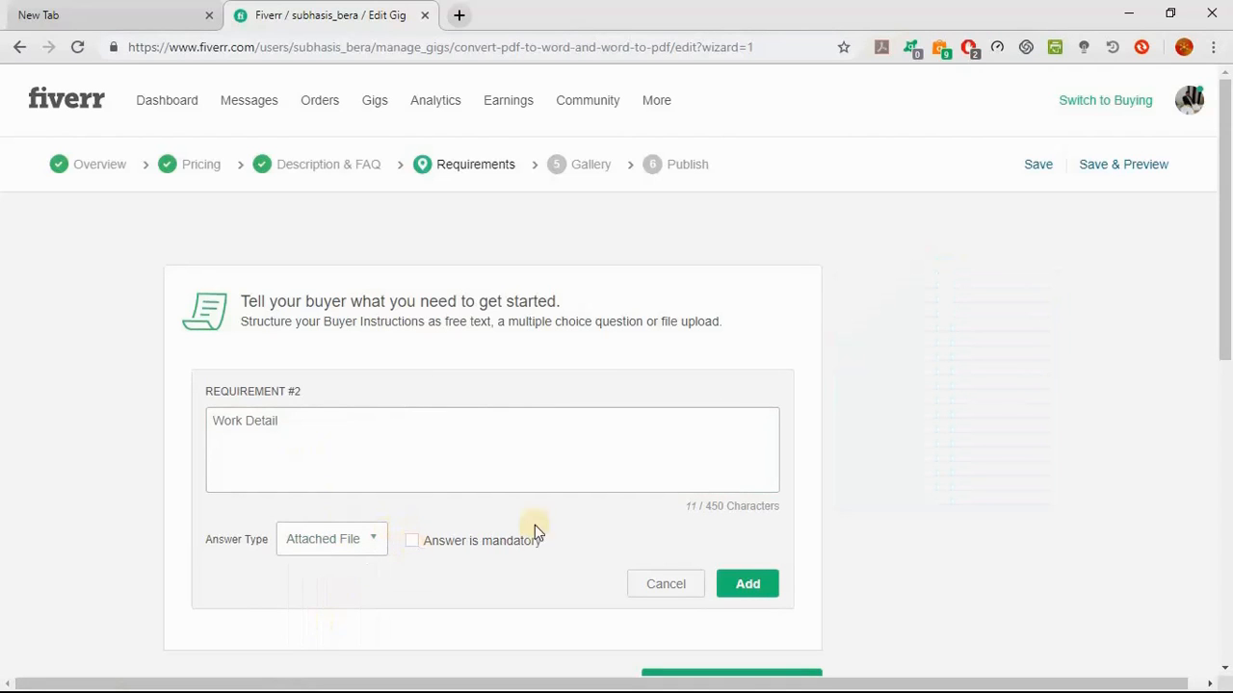
{"action": "left_click", "coordinate": [729, 583]}
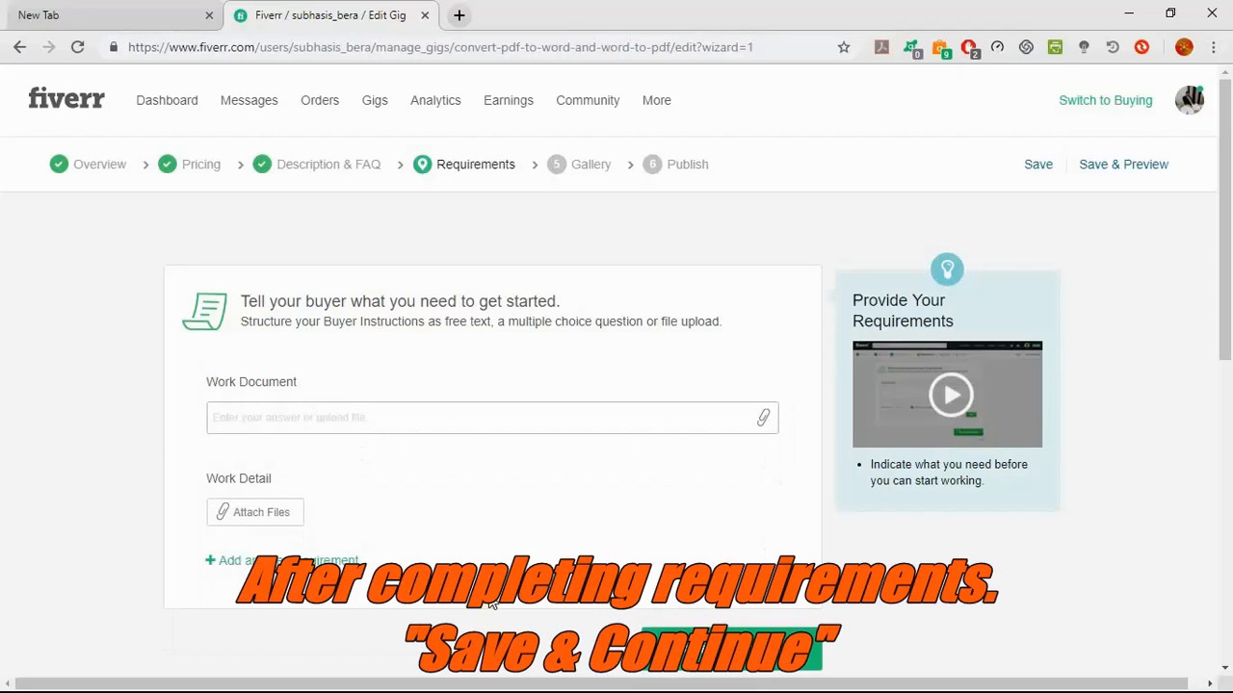
Save the requirements and upload the "convert" image from the Lync Recordings folder as the first gig photo.
{"action": "scroll", "coordinate": [491, 602], "scroll_direction": "down", "scroll_amount": 3}
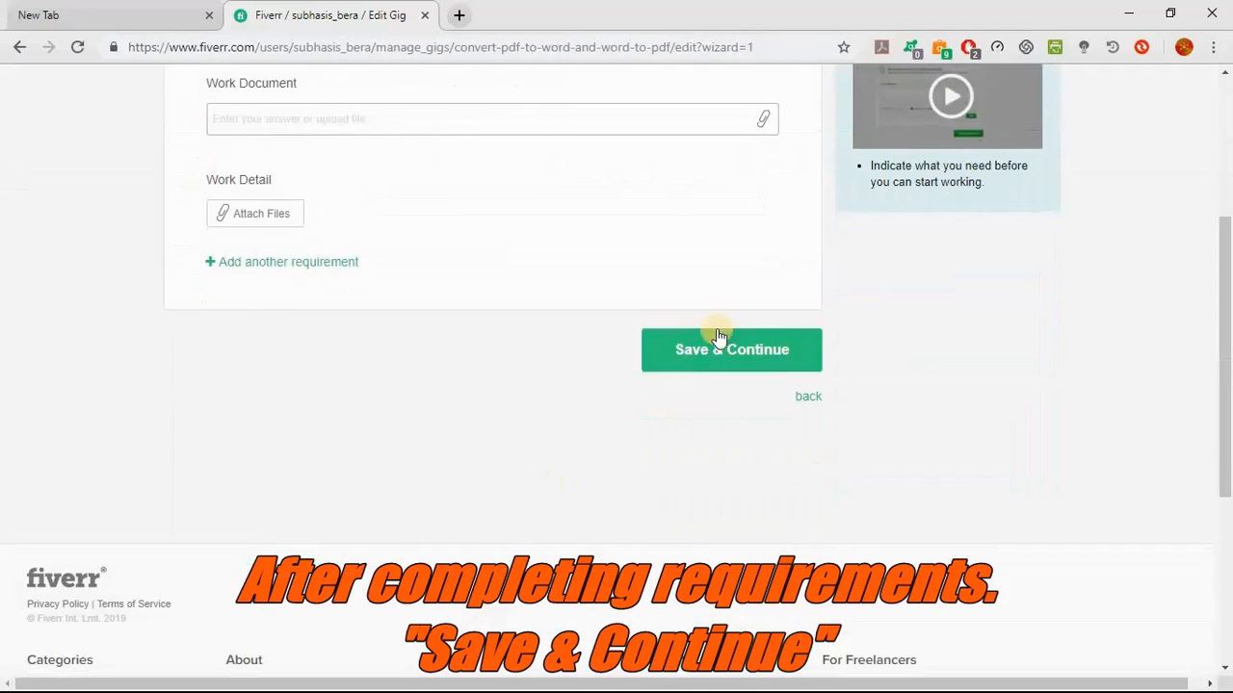
{"action": "left_click", "coordinate": [760, 343]}
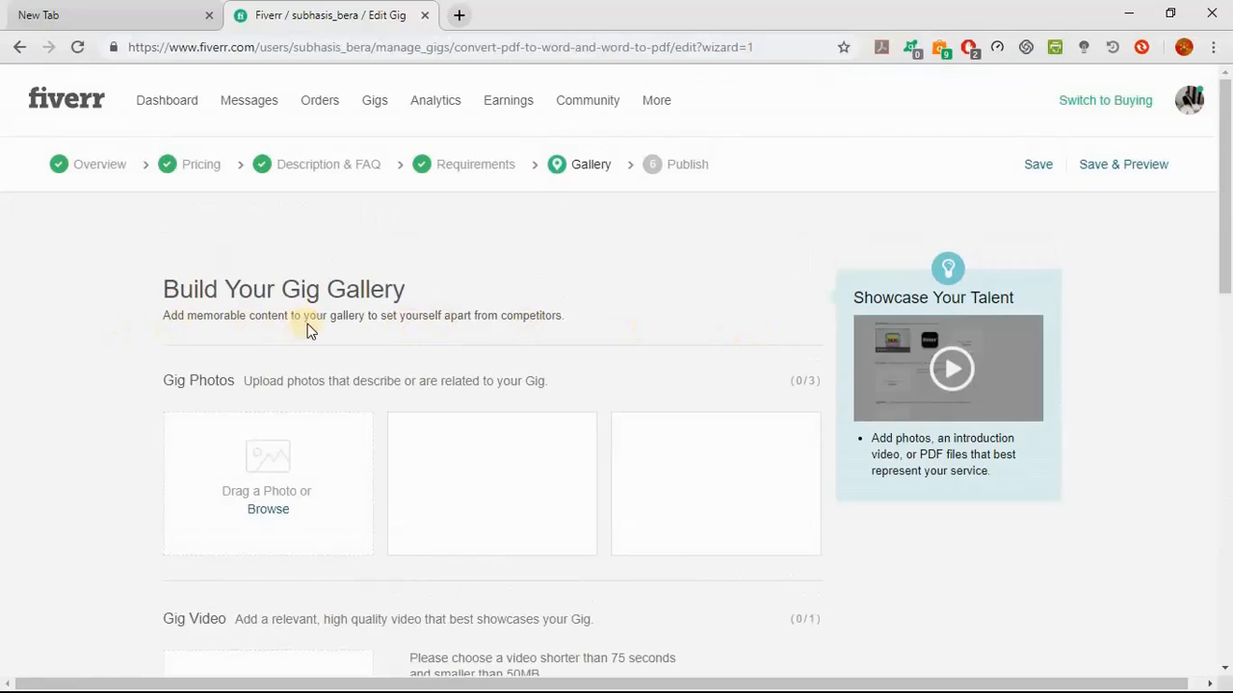
{"action": "mouse_move", "coordinate": [253, 395]}
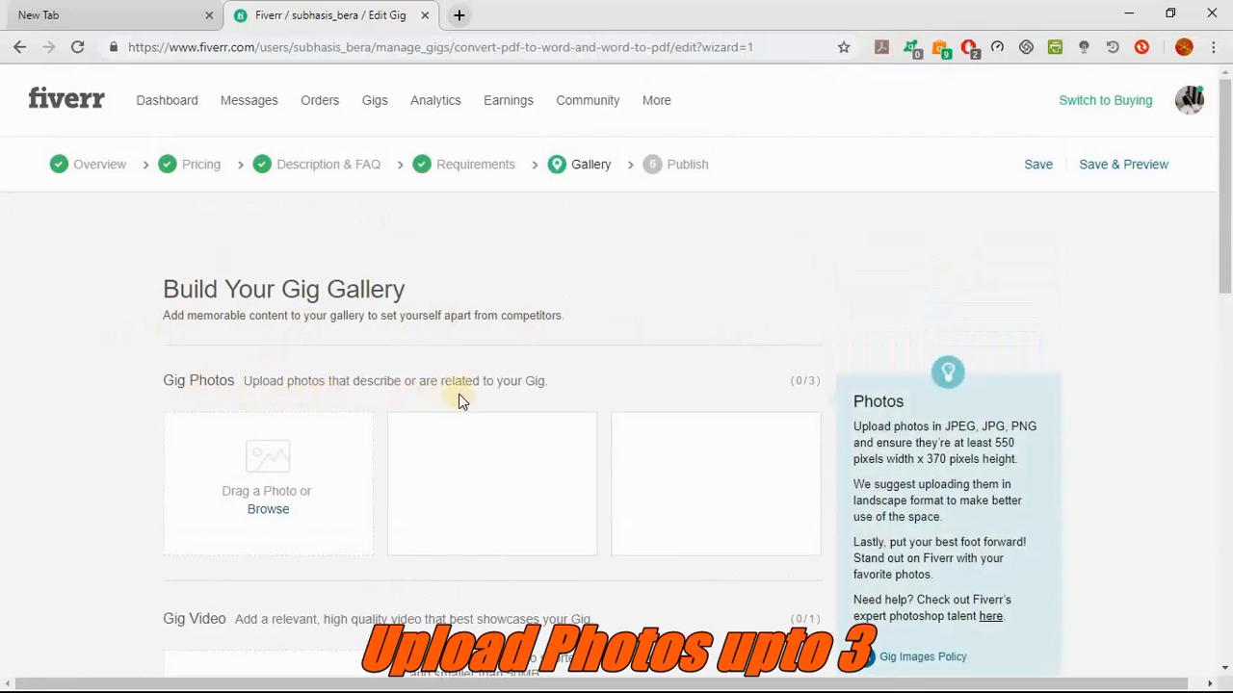
{"action": "left_click", "coordinate": [262, 512]}
{"action": "double_click", "coordinate": [296, 186]}
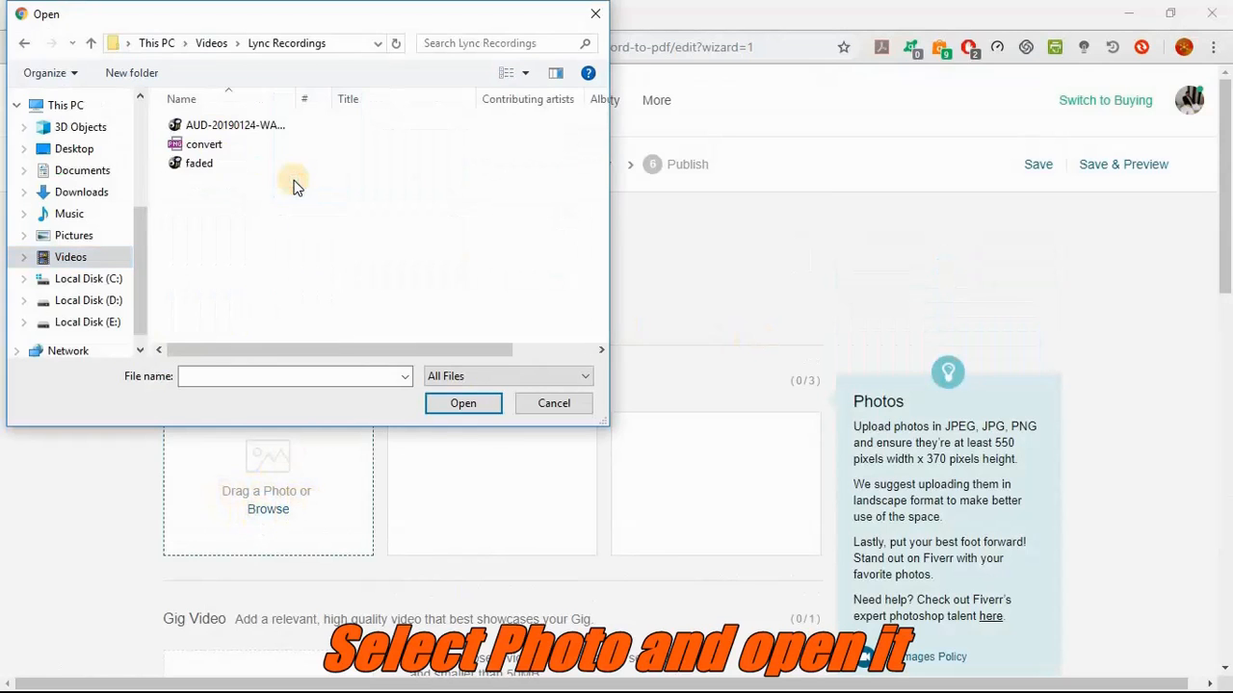
{"action": "left_click", "coordinate": [207, 146]}
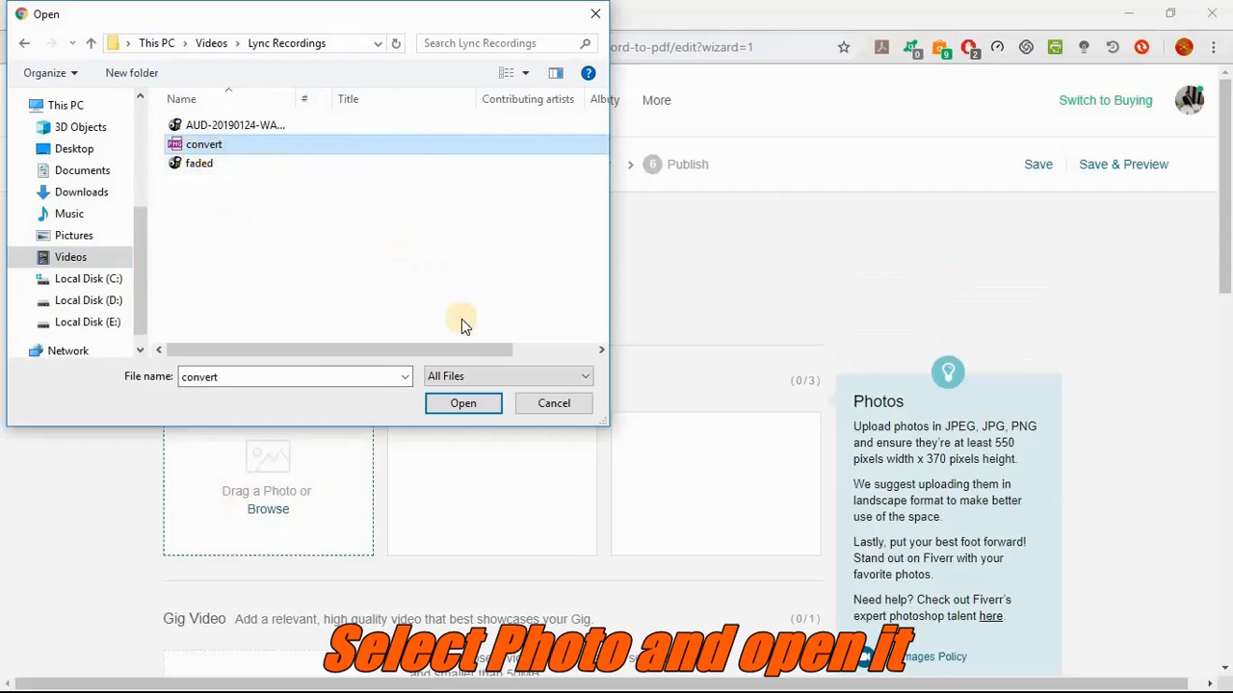
{"action": "left_click", "coordinate": [460, 402]}
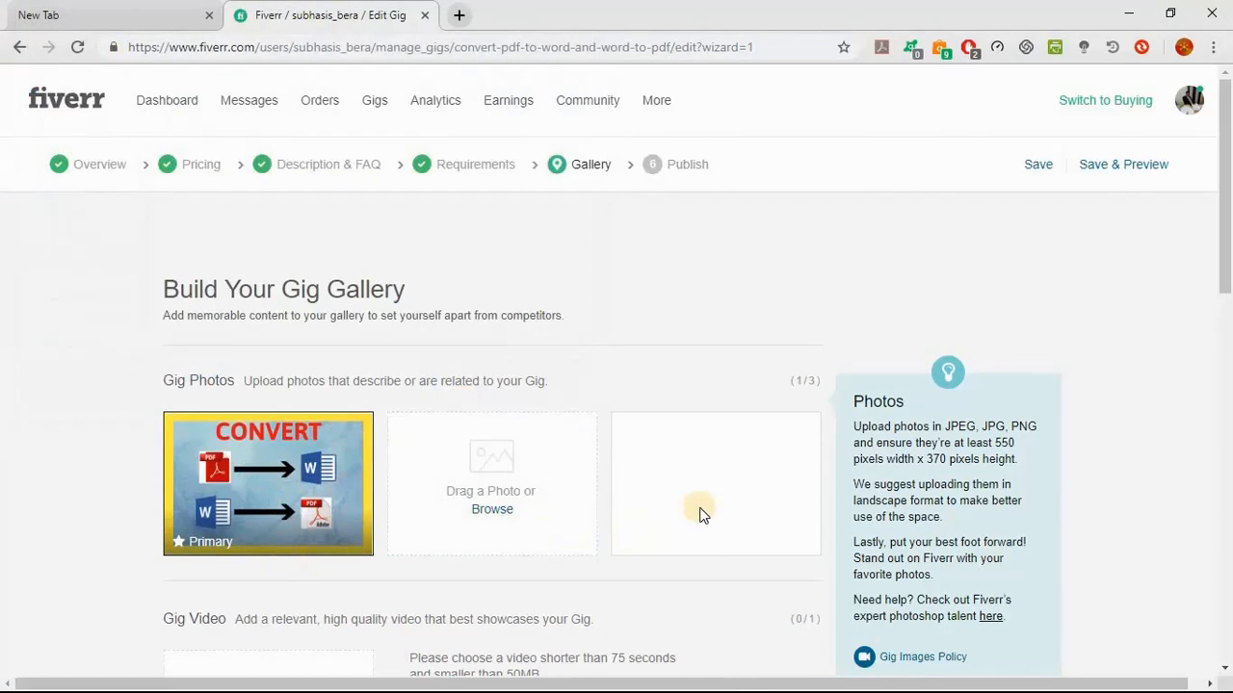
Save the gallery without a video or PDF and publish the gig.
{"action": "scroll", "coordinate": [700, 514], "scroll_direction": "down", "scroll_amount": 3}
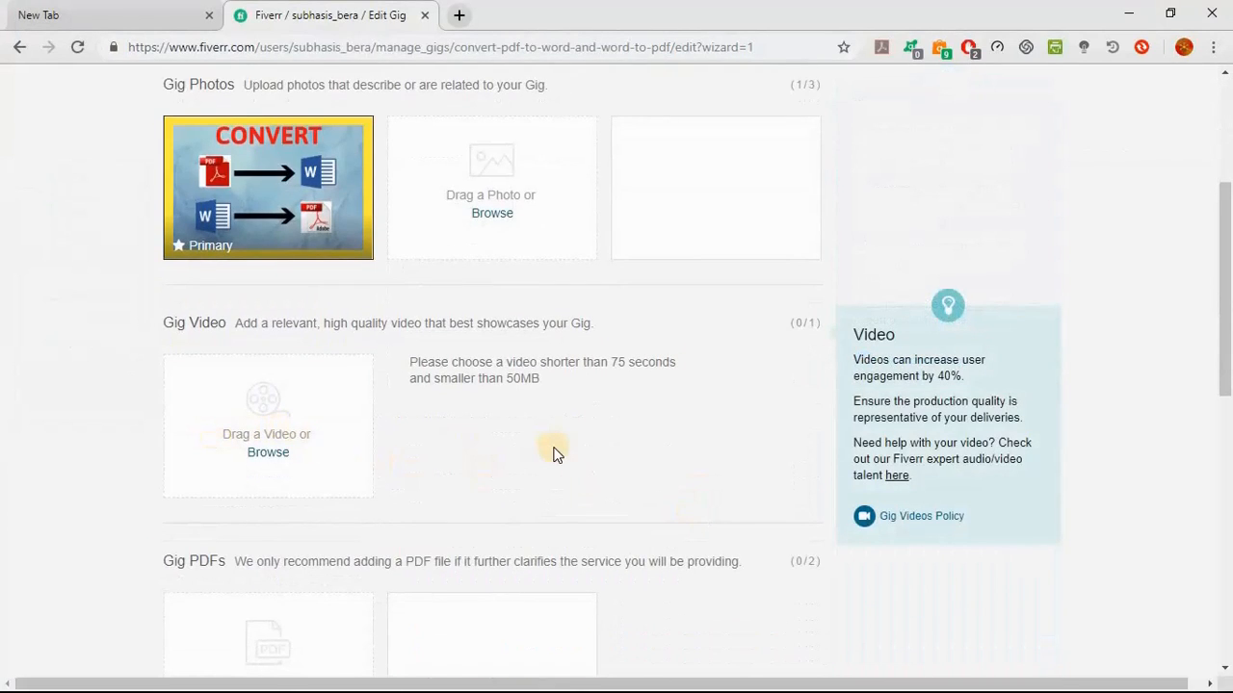
{"action": "scroll", "coordinate": [552, 450], "scroll_direction": "down", "scroll_amount": 2}
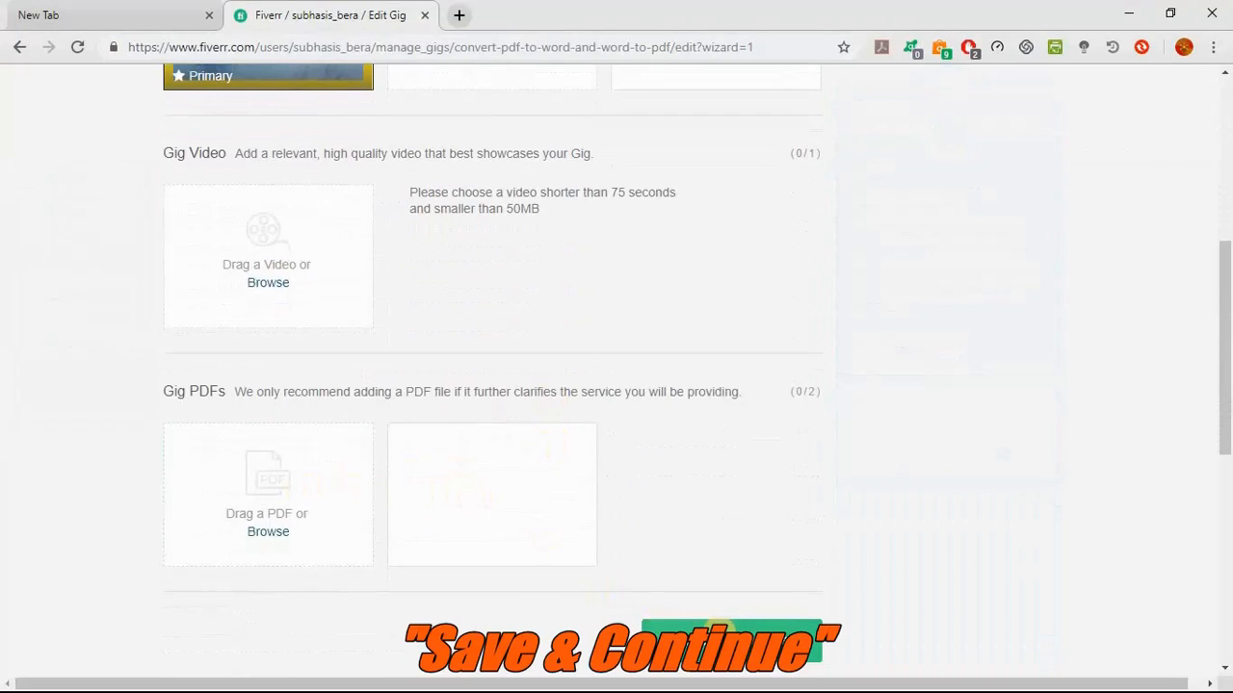
{"action": "left_click", "coordinate": [727, 636]}
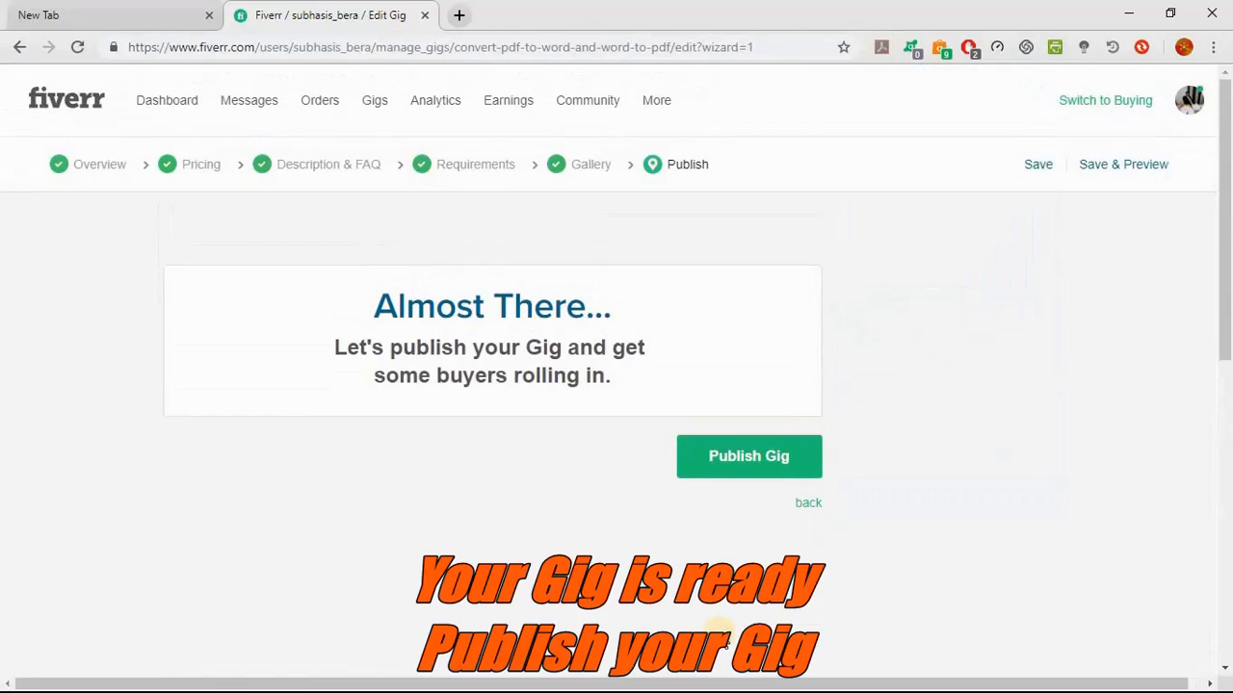
{"action": "left_click", "coordinate": [751, 470]}
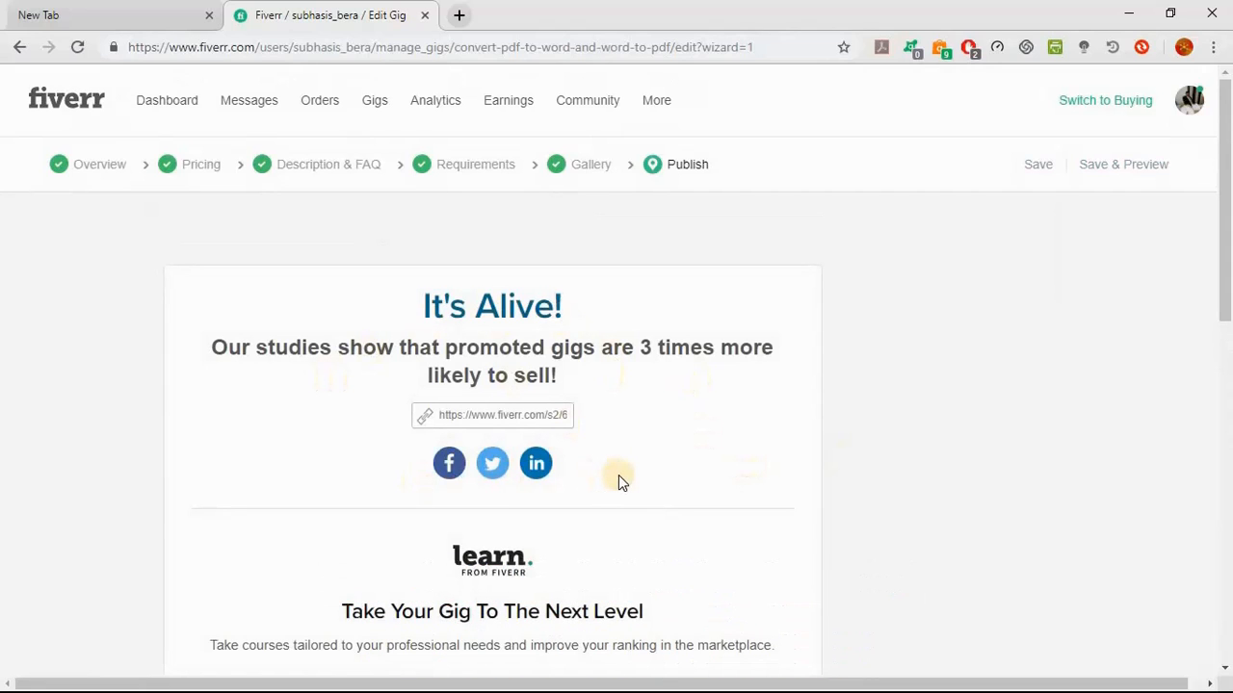
Save and preview the published gig, dismiss the course promotion, and review the gig's image, description, order details and tags.
{"action": "left_click", "coordinate": [1129, 169]}
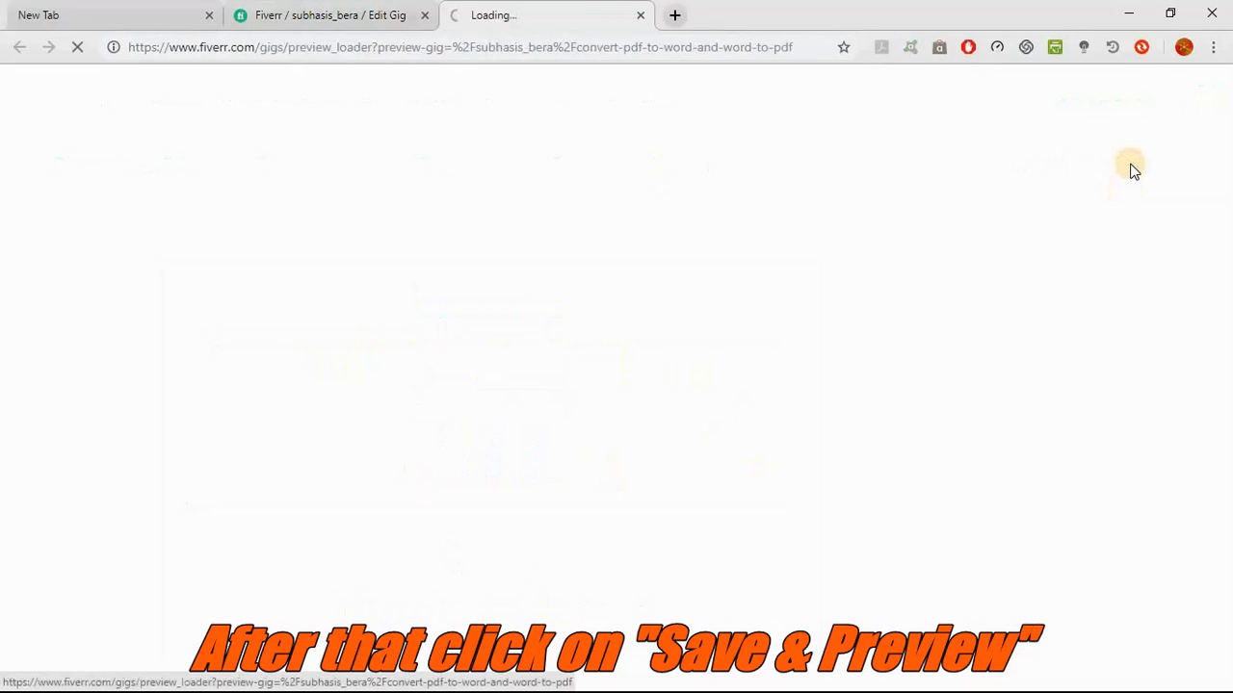
{"action": "mouse_move", "coordinate": [1133, 171]}
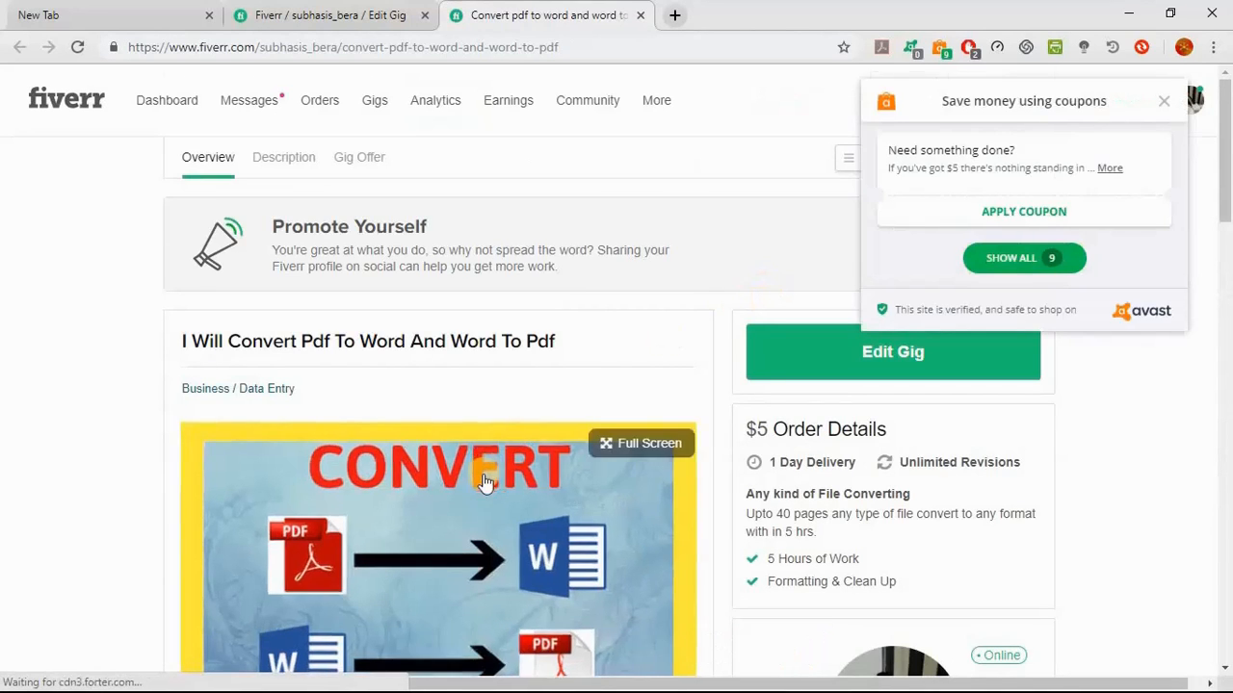
{"action": "scroll", "coordinate": [484, 481], "scroll_direction": "down", "scroll_amount": 2}
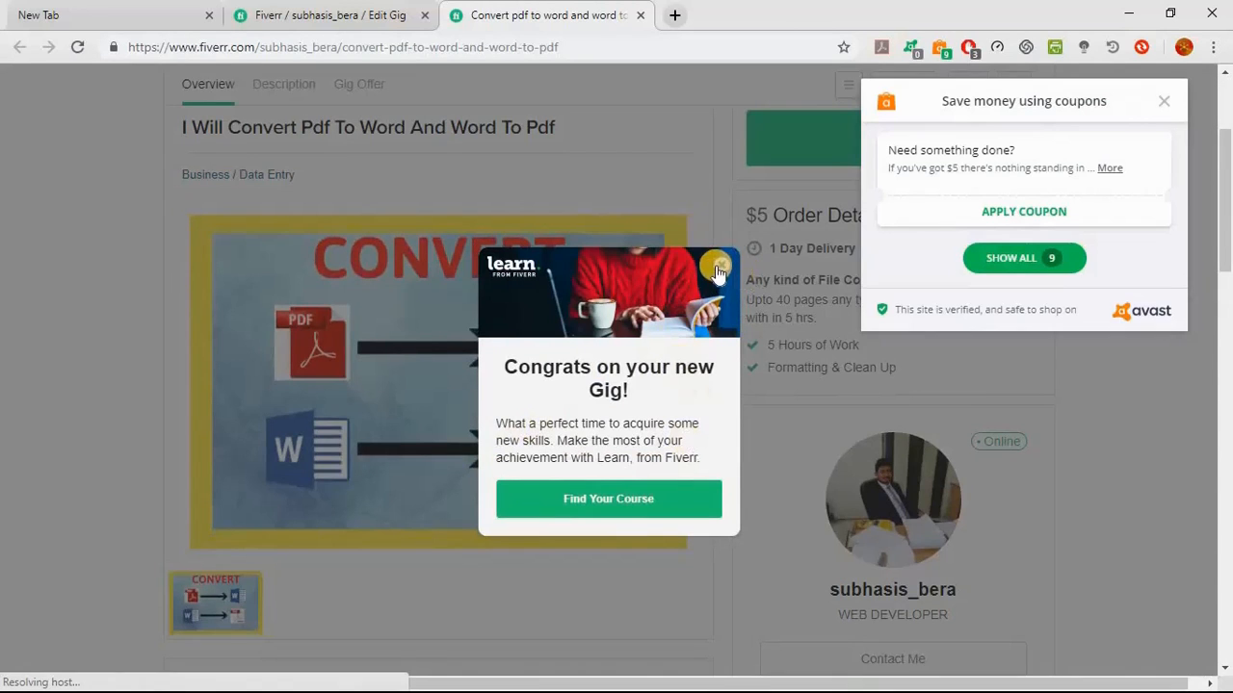
{"action": "left_click", "coordinate": [717, 271]}
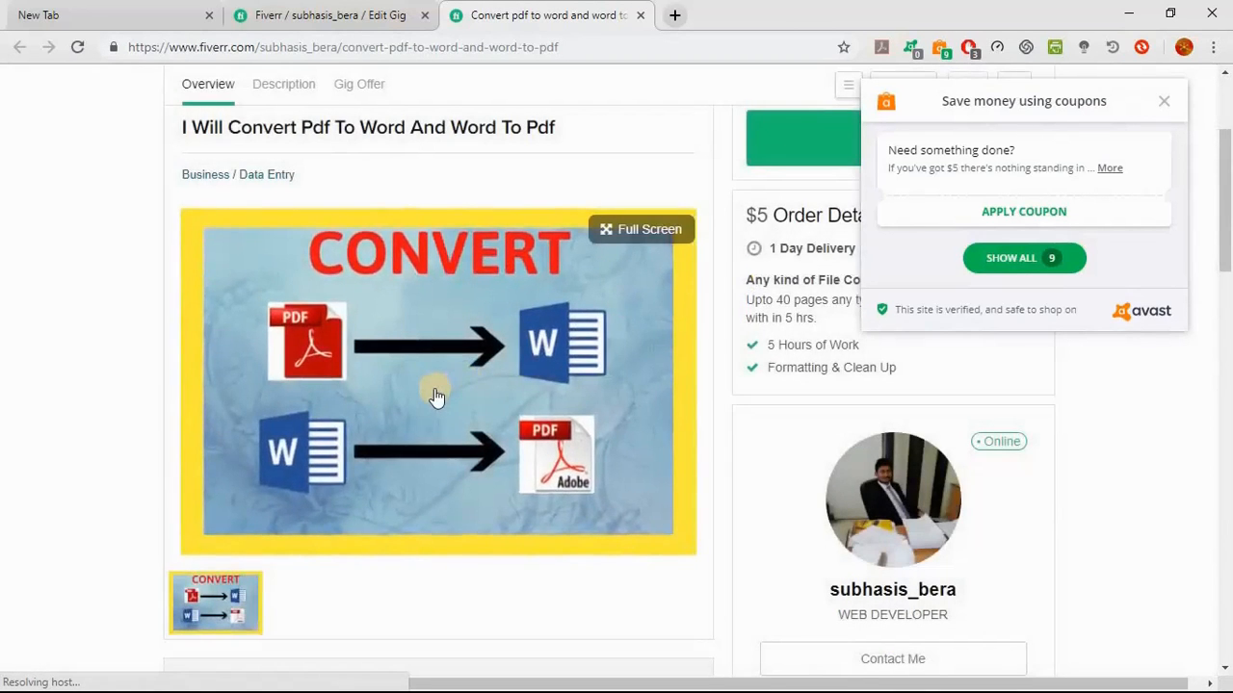
{"action": "scroll", "coordinate": [435, 390], "scroll_direction": "down", "scroll_amount": 4}
{"action": "scroll", "coordinate": [434, 388], "scroll_direction": "down", "scroll_amount": 3}
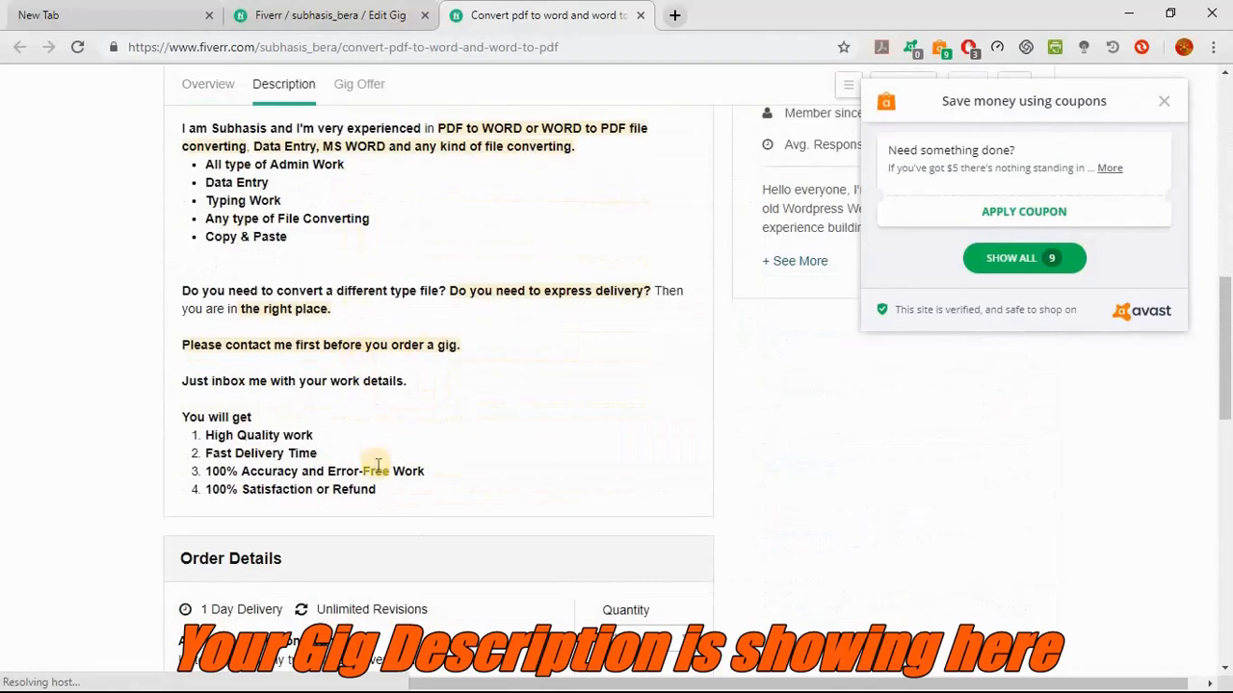
{"action": "scroll", "coordinate": [376, 467], "scroll_direction": "down", "scroll_amount": 2}
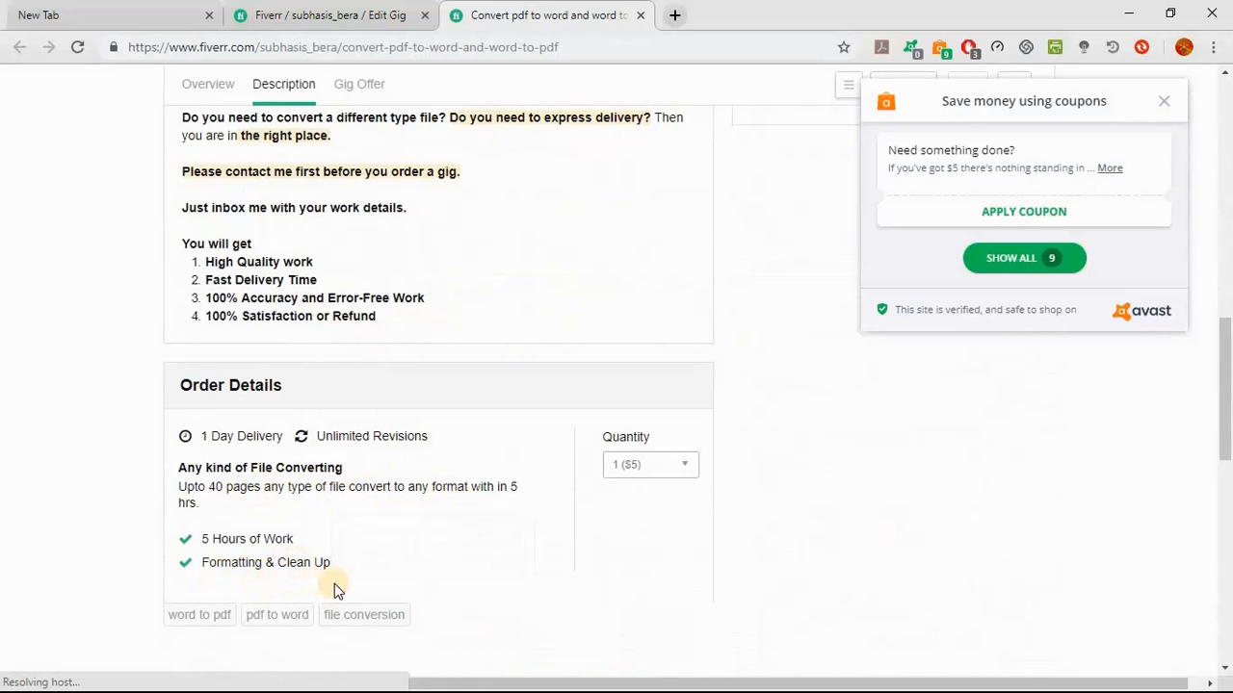
{"action": "scroll", "coordinate": [334, 584], "scroll_direction": "down", "scroll_amount": 2}
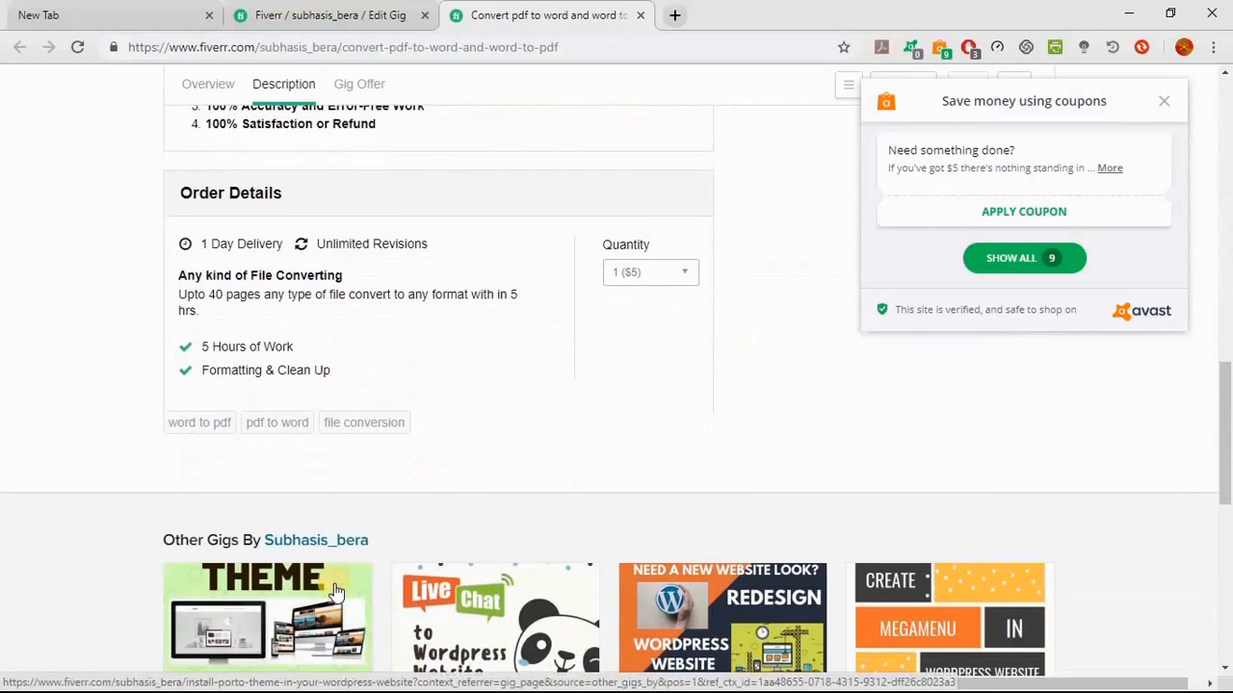
{"action": "scroll", "coordinate": [334, 590], "scroll_direction": "up", "scroll_amount": 15}
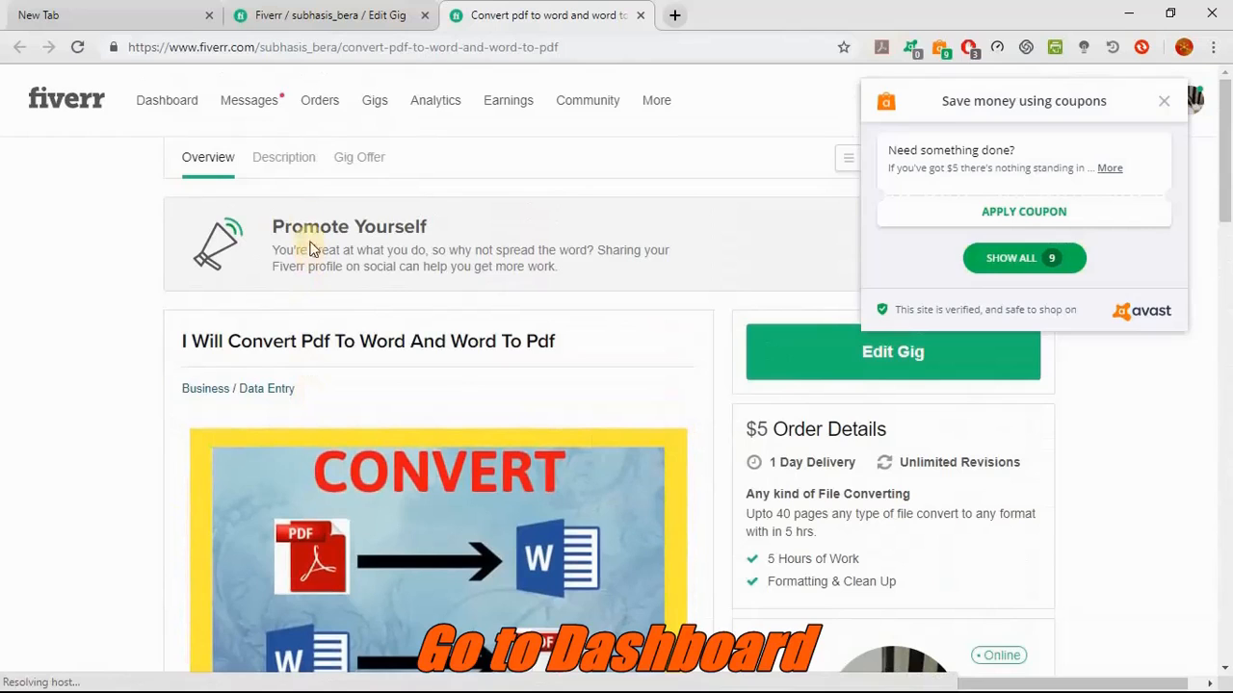
Go to the seller dashboard, dismiss the coupon offer, and open the seller profile to check the active gigs for the new conversion gig.
{"action": "left_click", "coordinate": [170, 108]}
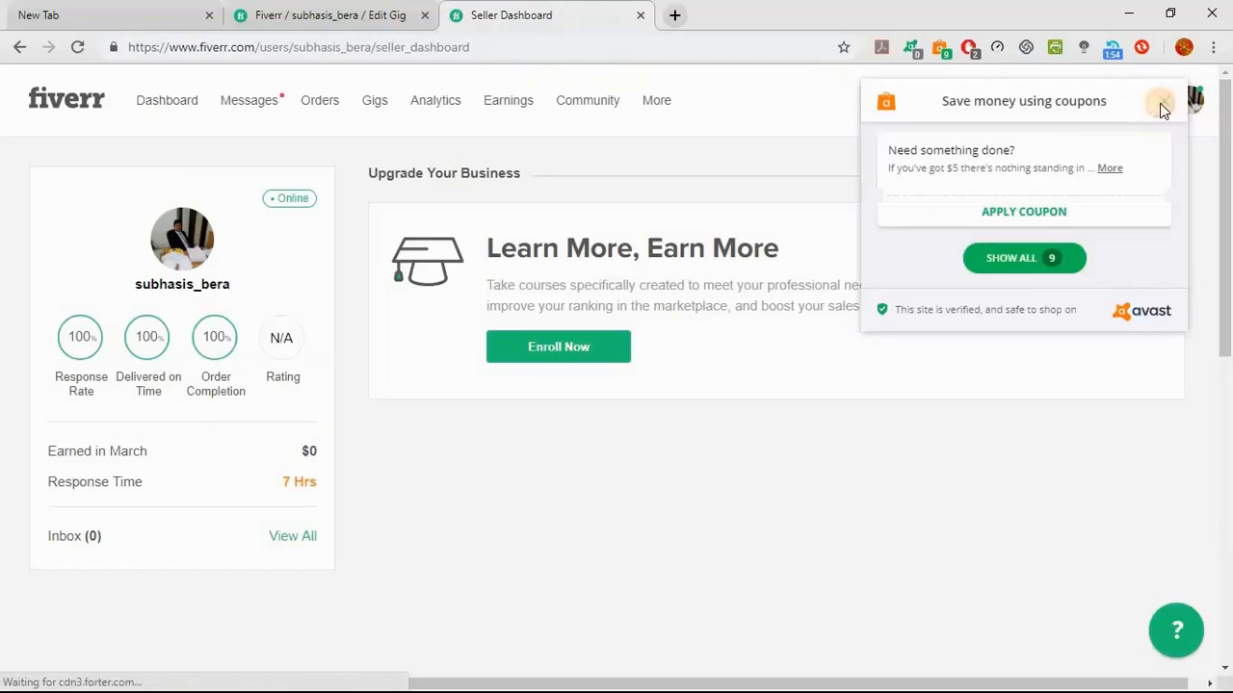
{"action": "left_click", "coordinate": [1160, 103]}
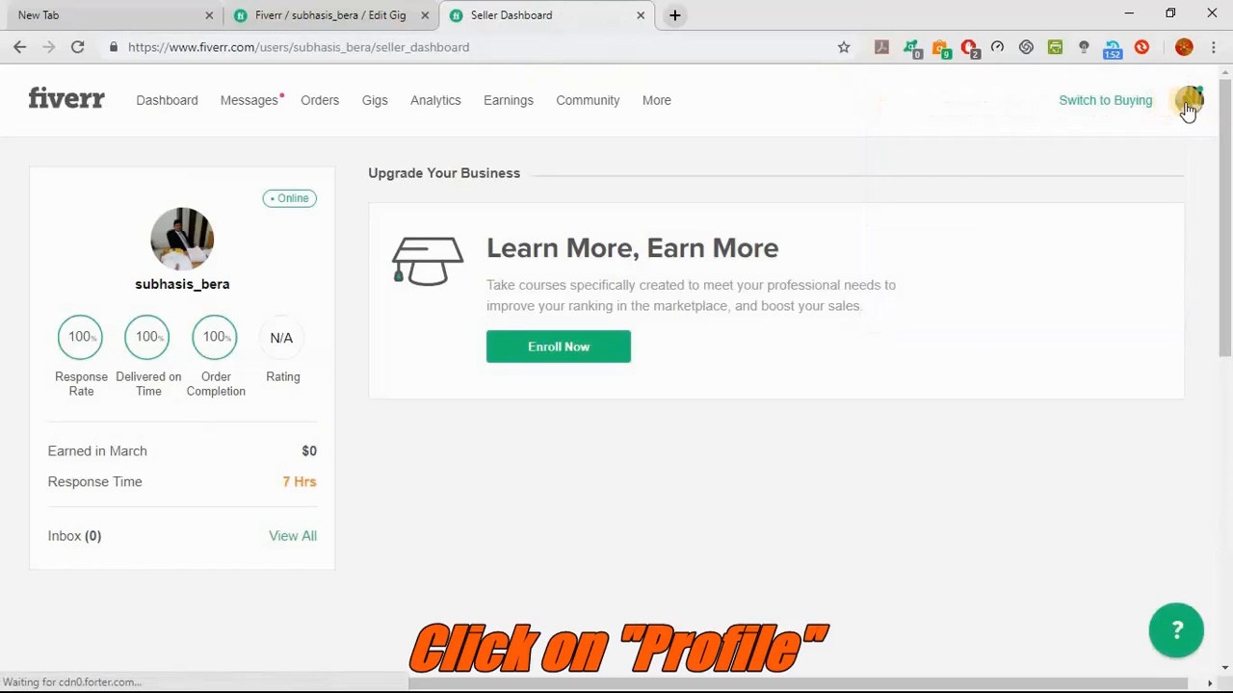
{"action": "left_click", "coordinate": [1188, 106]}
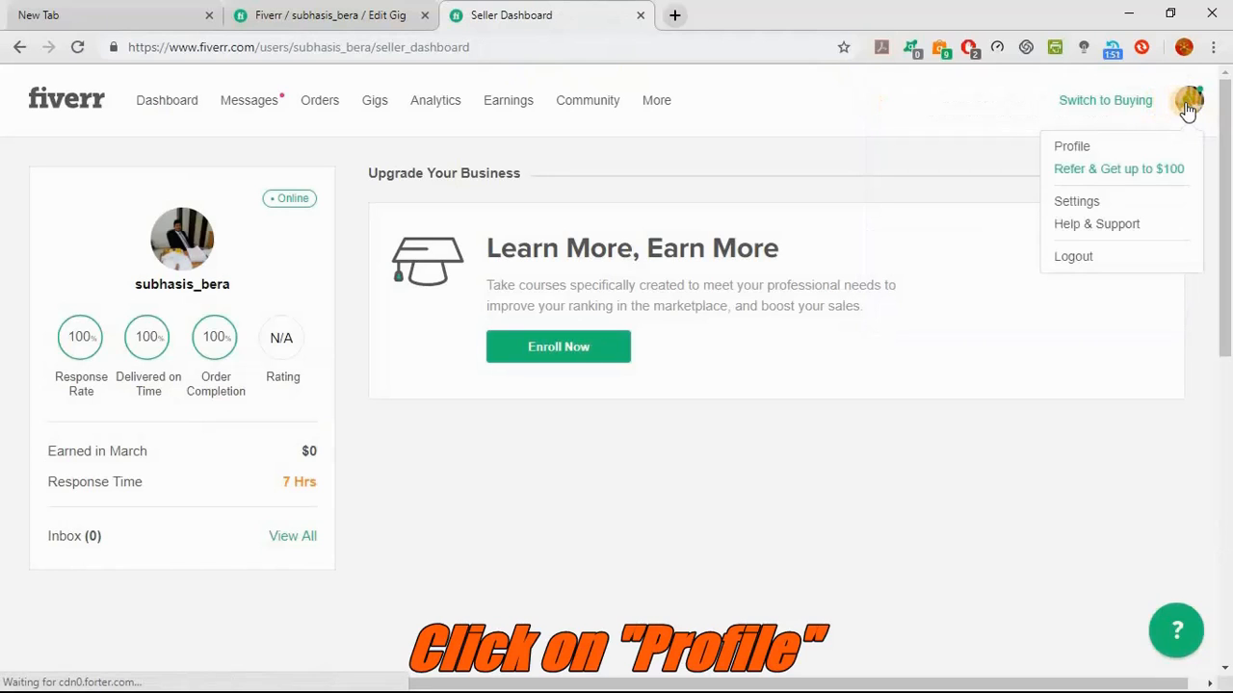
{"action": "left_click", "coordinate": [1069, 152]}
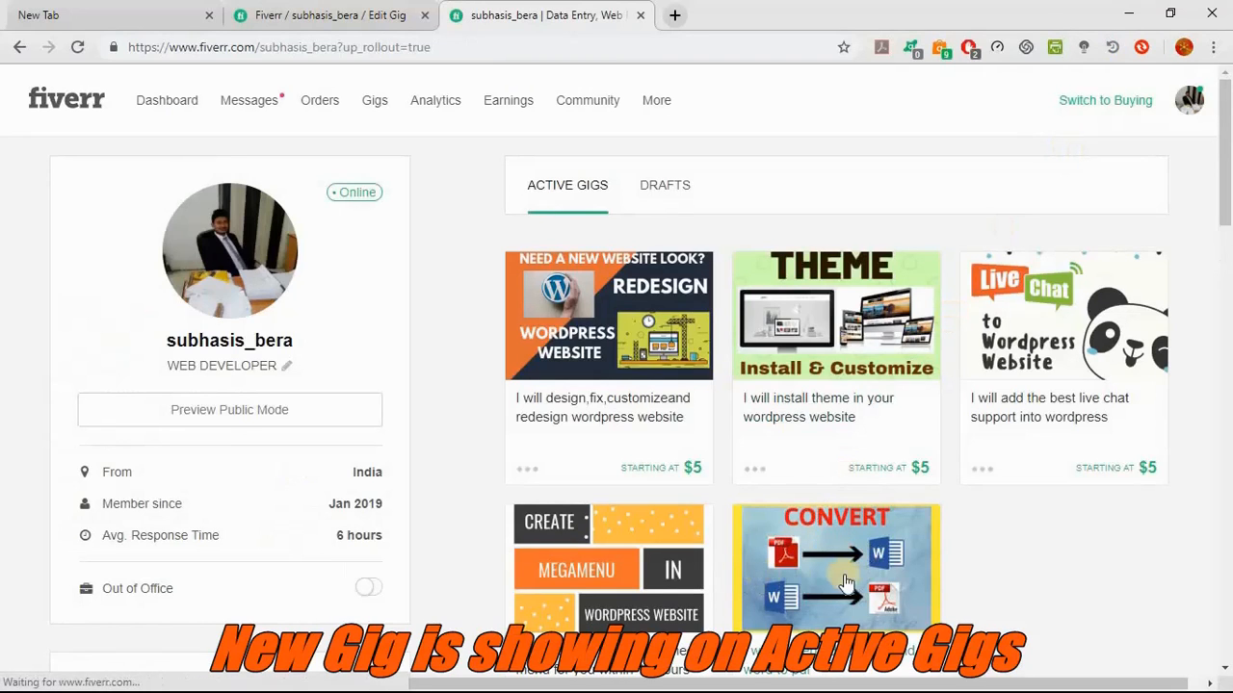
{"action": "scroll", "coordinate": [848, 578], "scroll_direction": "down", "scroll_amount": 3}
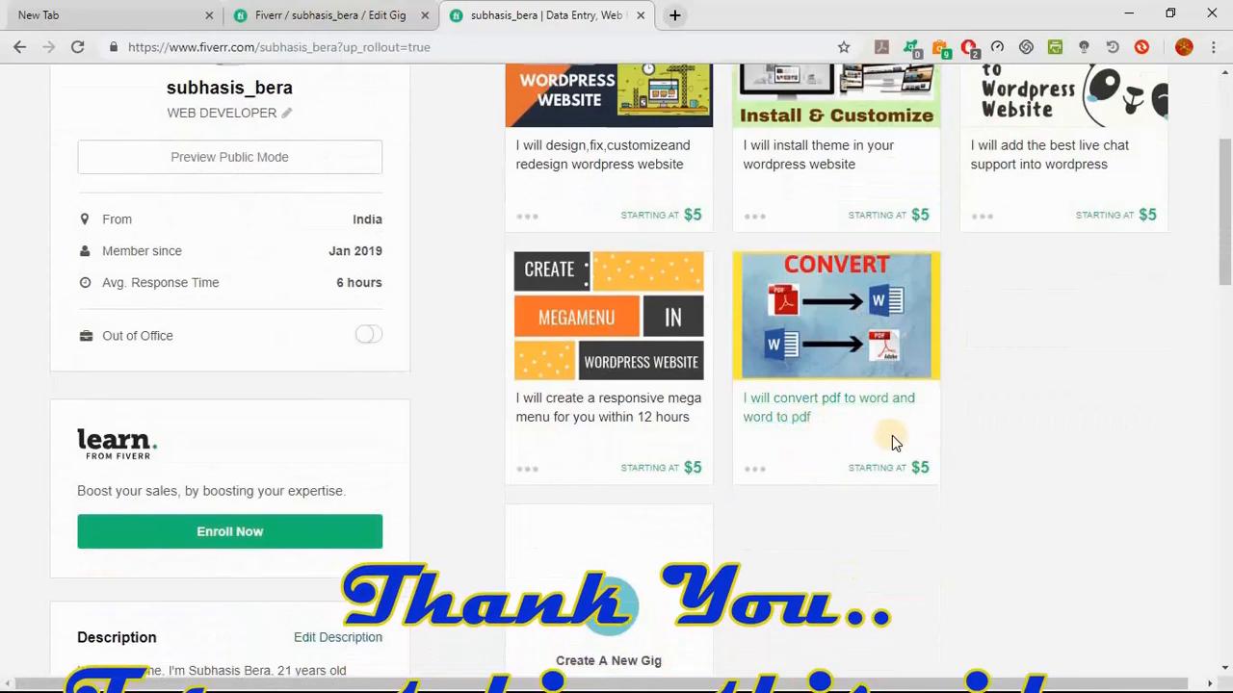
{"action": "scroll", "coordinate": [892, 441], "scroll_direction": "up", "scroll_amount": 3}
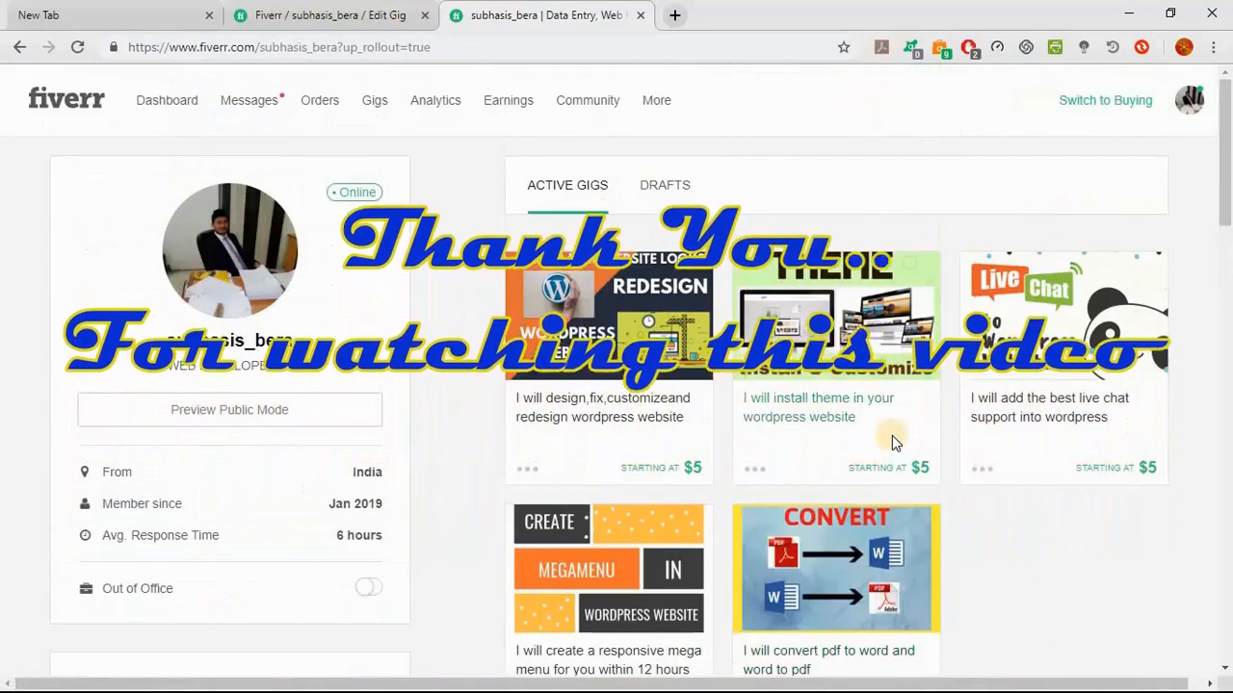